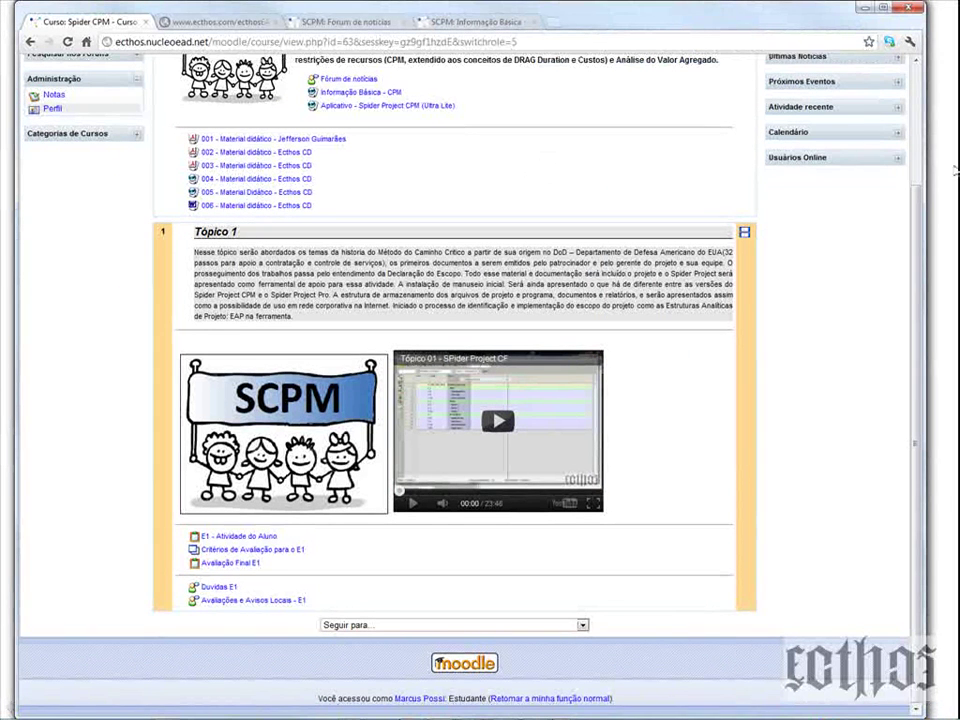
Download the Aplicativo - Spider Project CPM (Ultra Lite) installer from the course page and keep the flagged Por_Spider_CPM.exe file
scroll(916, 232, "up", 3)
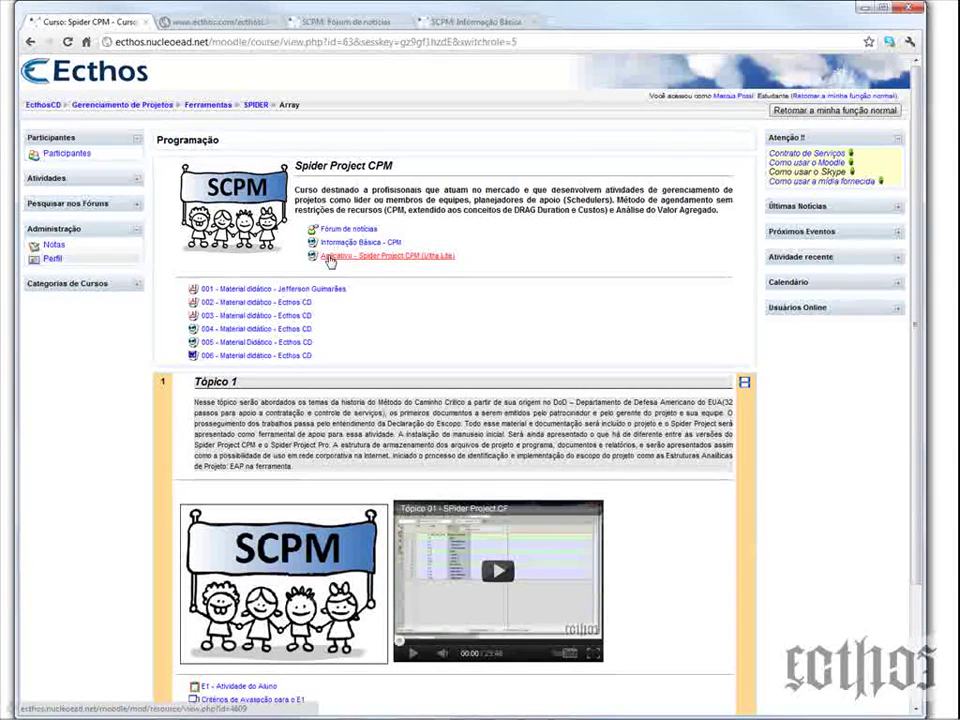
left_click(398, 264)
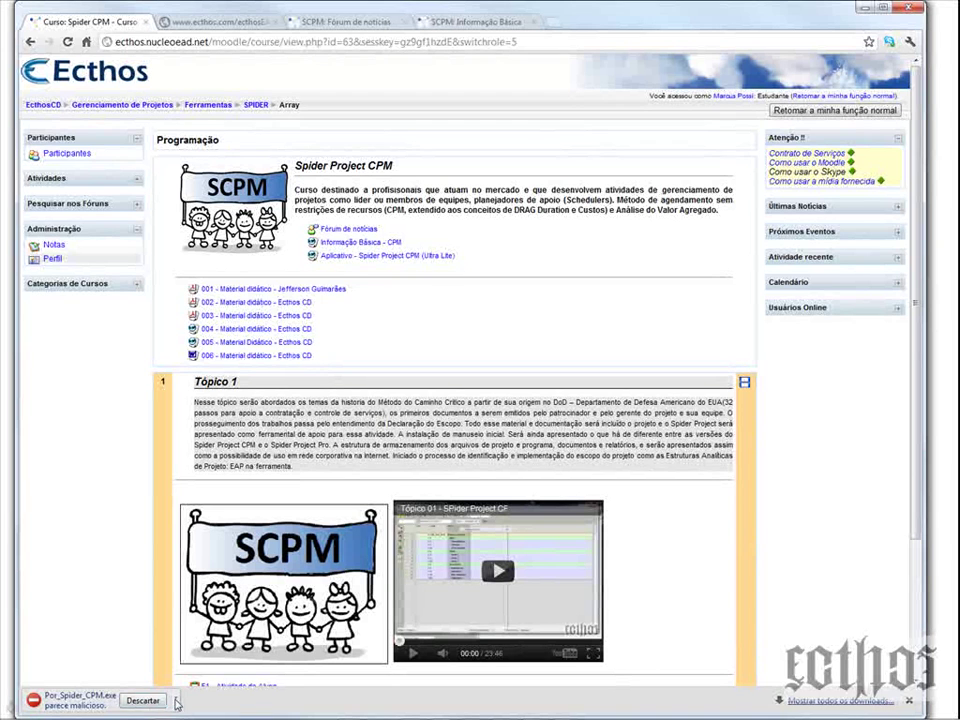
left_click(176, 702)
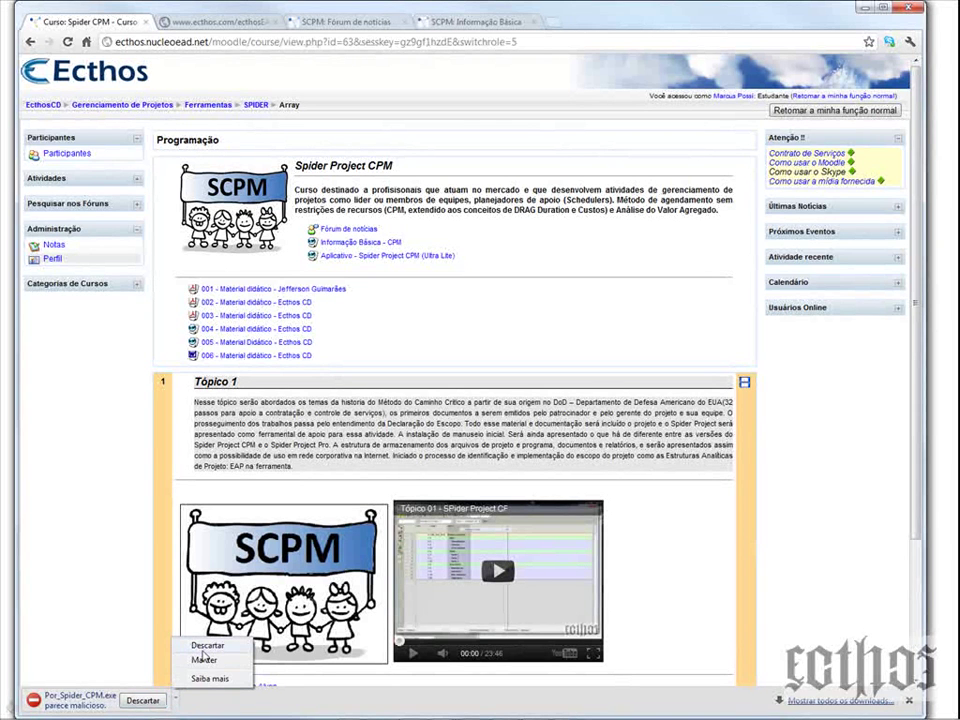
left_click(204, 659)
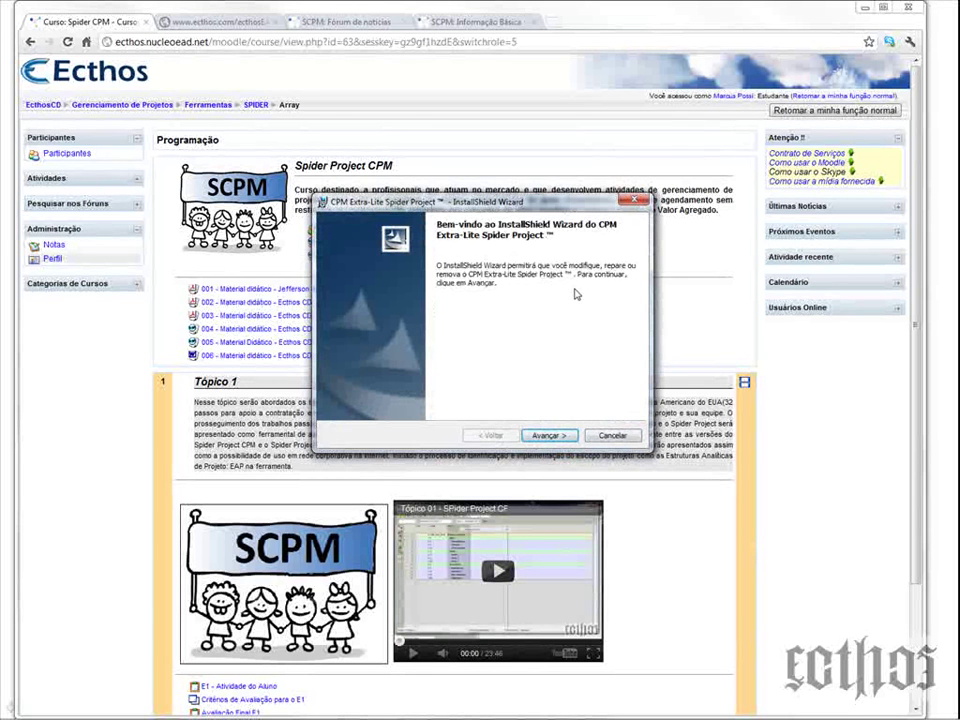
View the installer's Modificar, Reparar and Remover maintenance options, and exit the wizard without changing the installation
left_click_drag(472, 205, 447, 180)
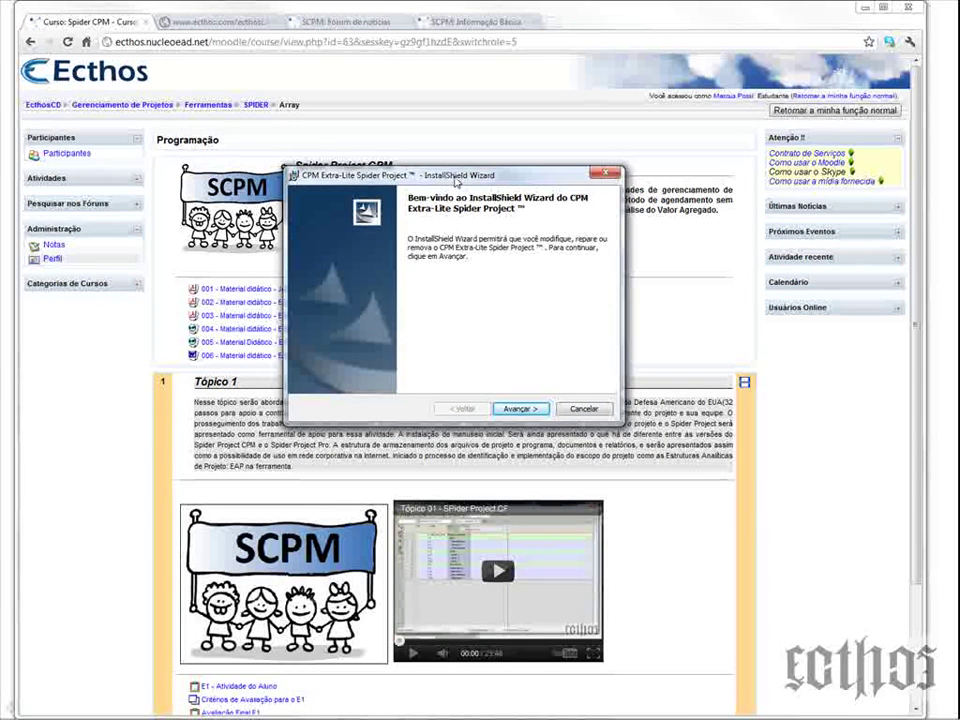
left_click(522, 410)
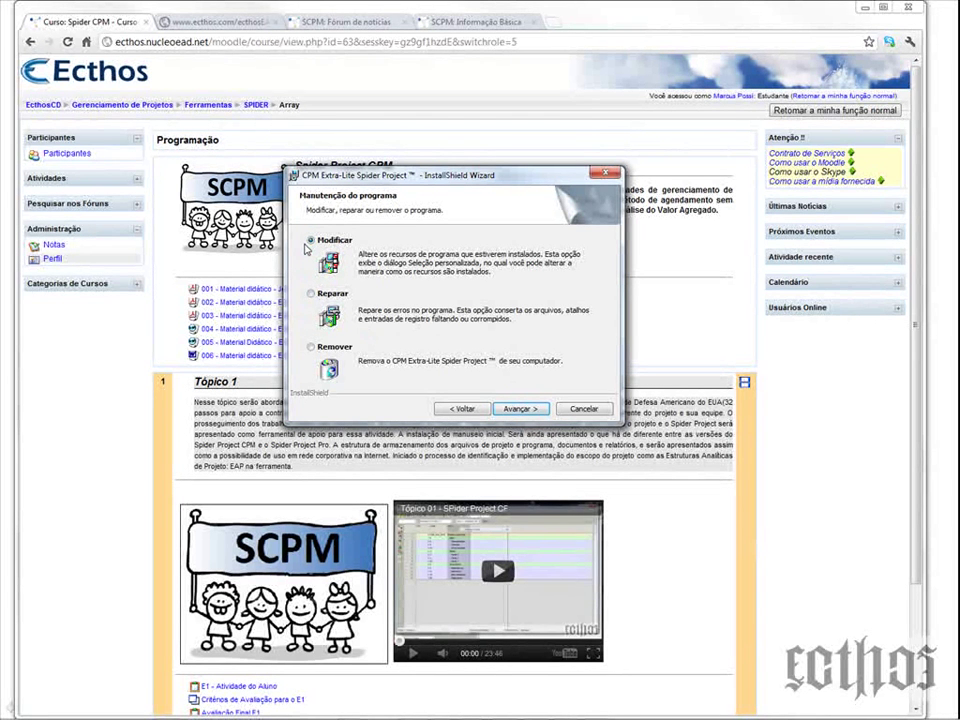
left_click(588, 410)
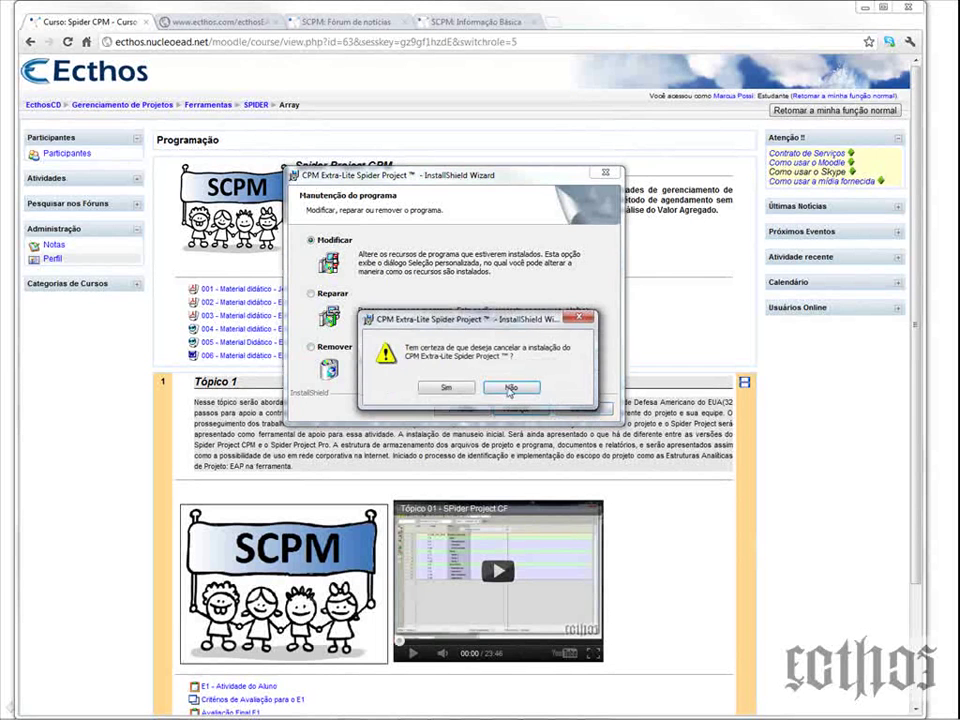
left_click(443, 388)
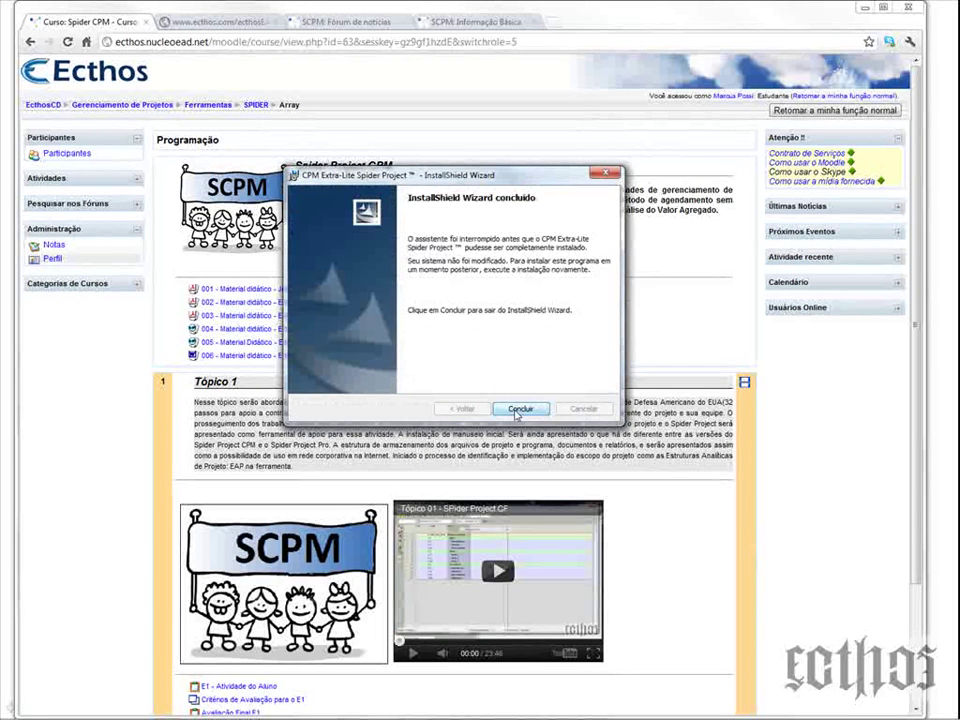
left_click(519, 410)
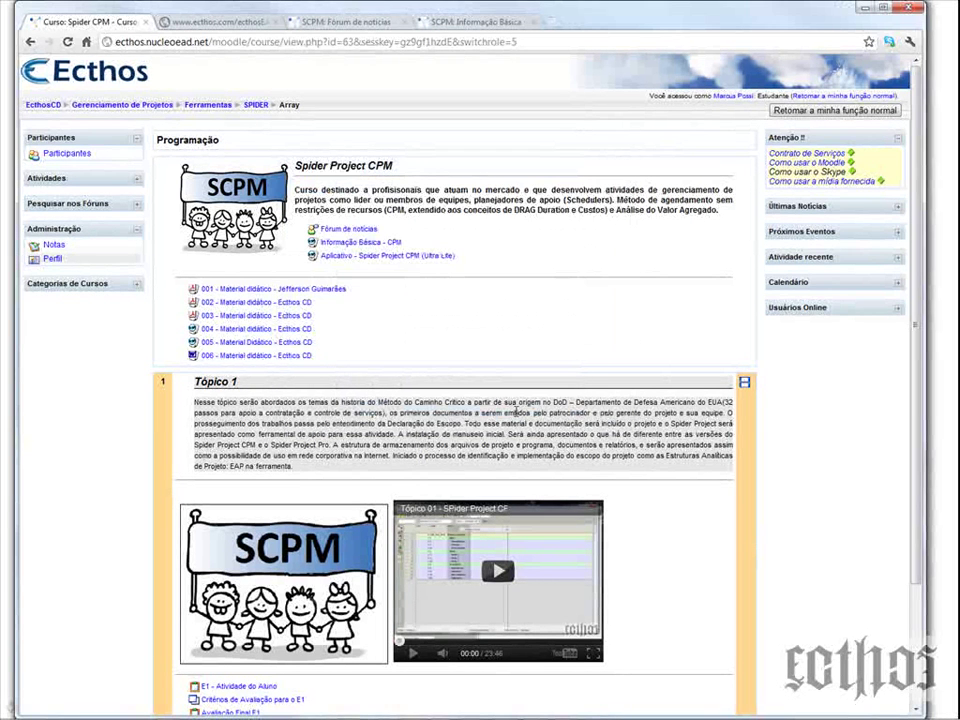
Launch CPM Ultra-Lite Spider Project and dismiss its welcome window after reading the version information
mouse_move(60, 712)
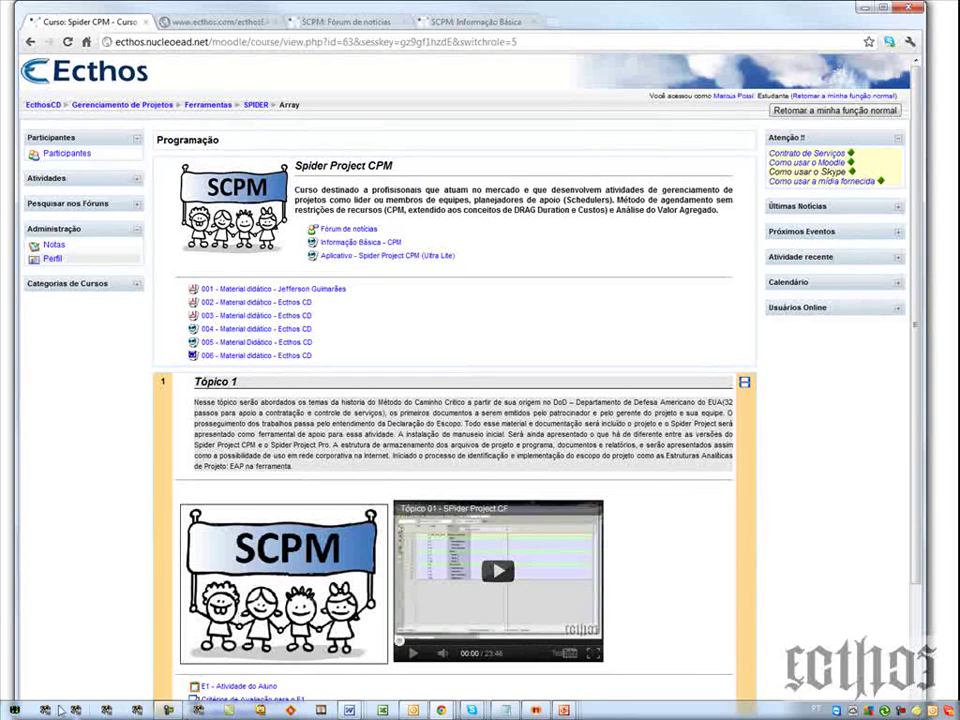
left_click(45, 710)
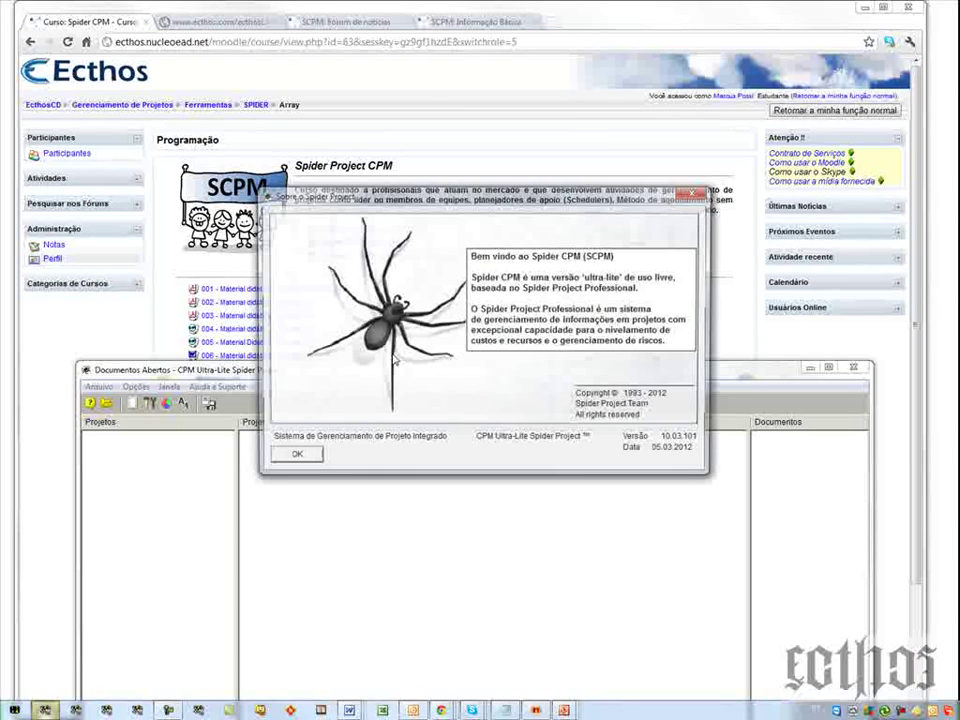
left_click_drag(457, 197, 237, 173)
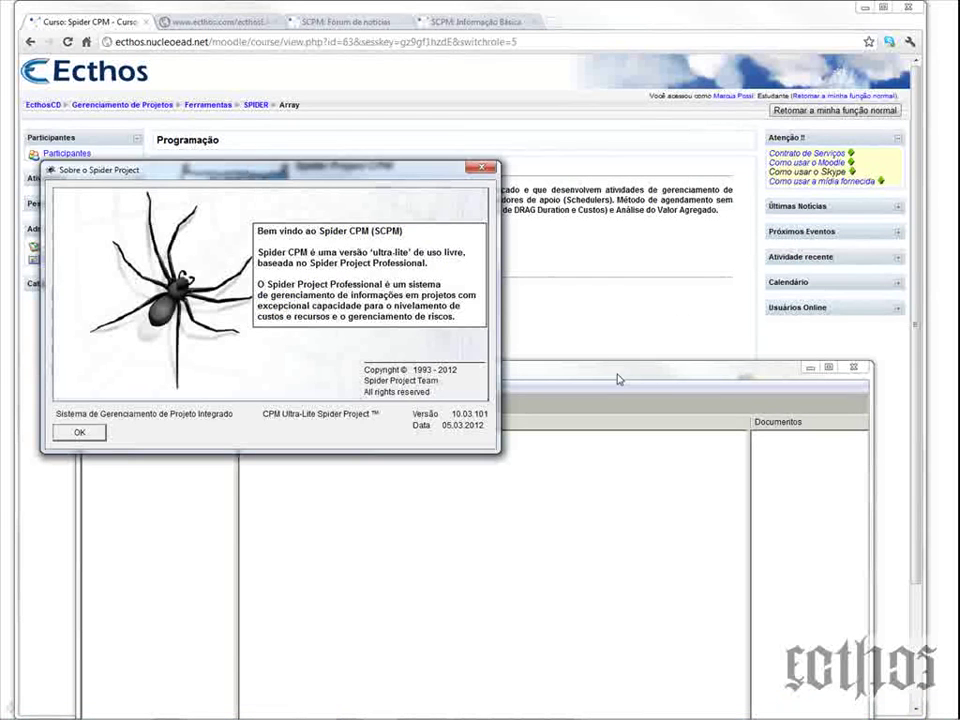
left_click_drag(429, 167, 492, 144)
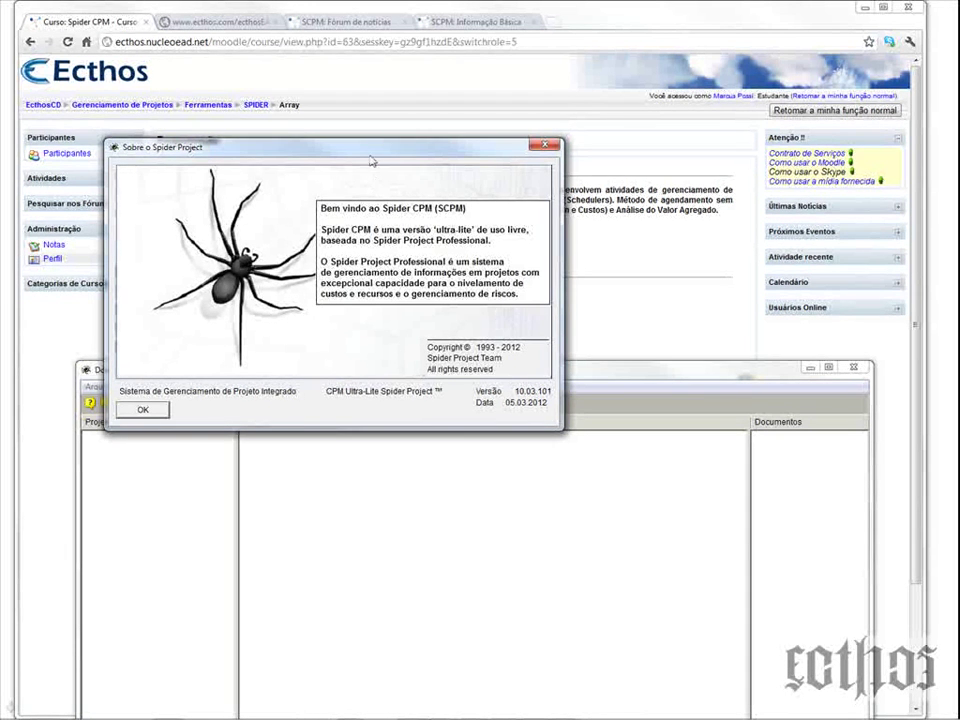
left_click_drag(381, 154, 387, 117)
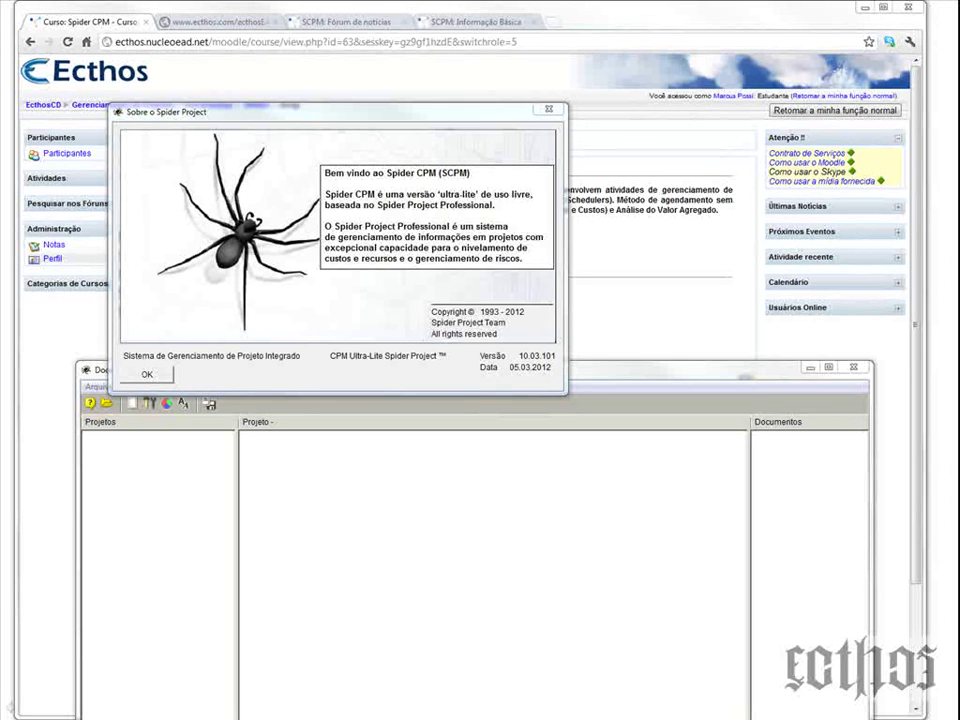
left_click(163, 378)
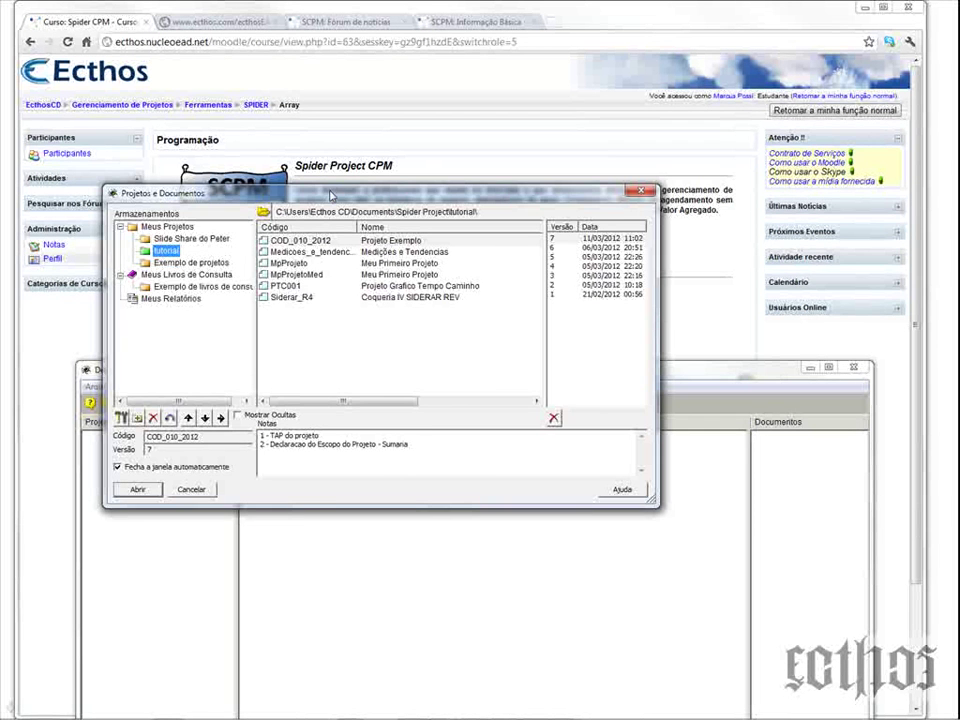
Minimize the browser, separate the main window from the Projetos e Documentos dialog, and enlarge the dialog
left_click_drag(330, 195, 567, 142)
left_click_drag(256, 370, 203, 181)
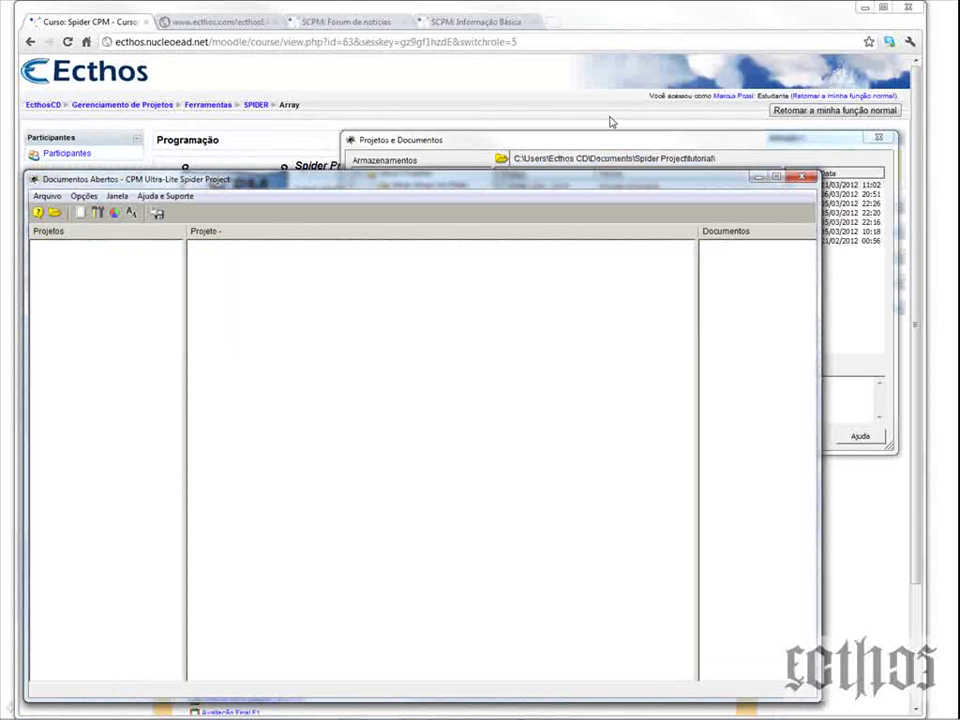
left_click(865, 8)
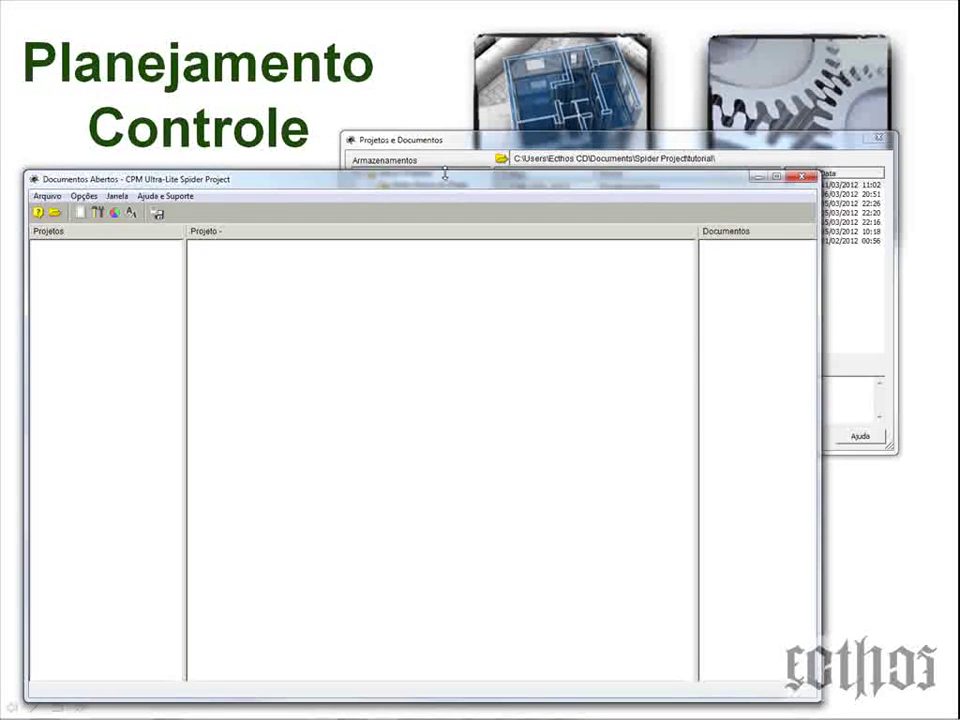
left_click_drag(445, 175, 436, 33)
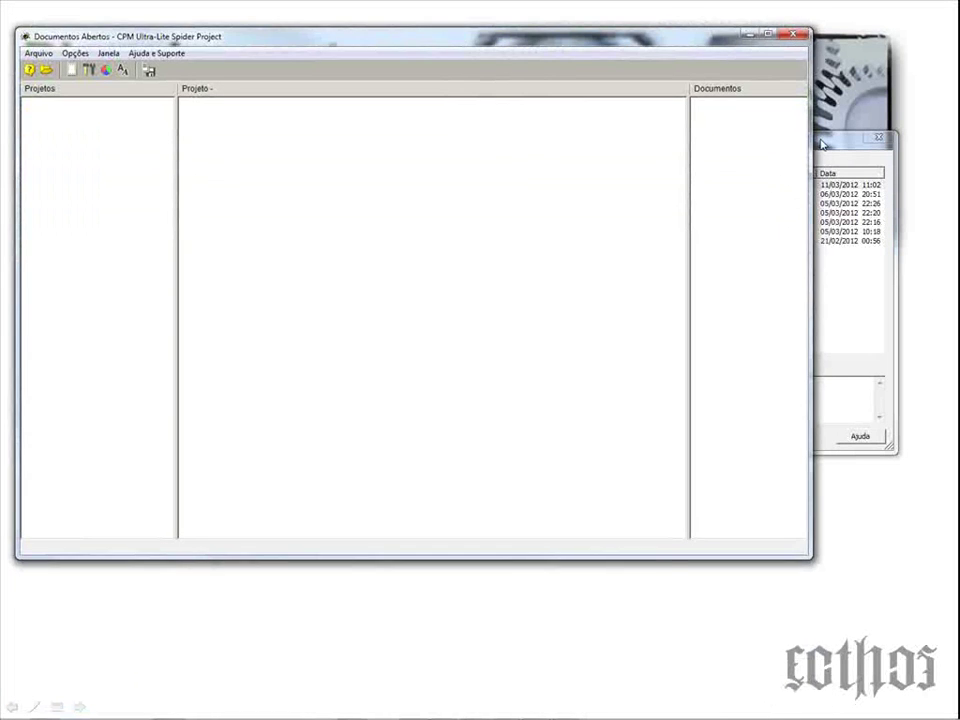
left_click_drag(822, 145, 853, 360)
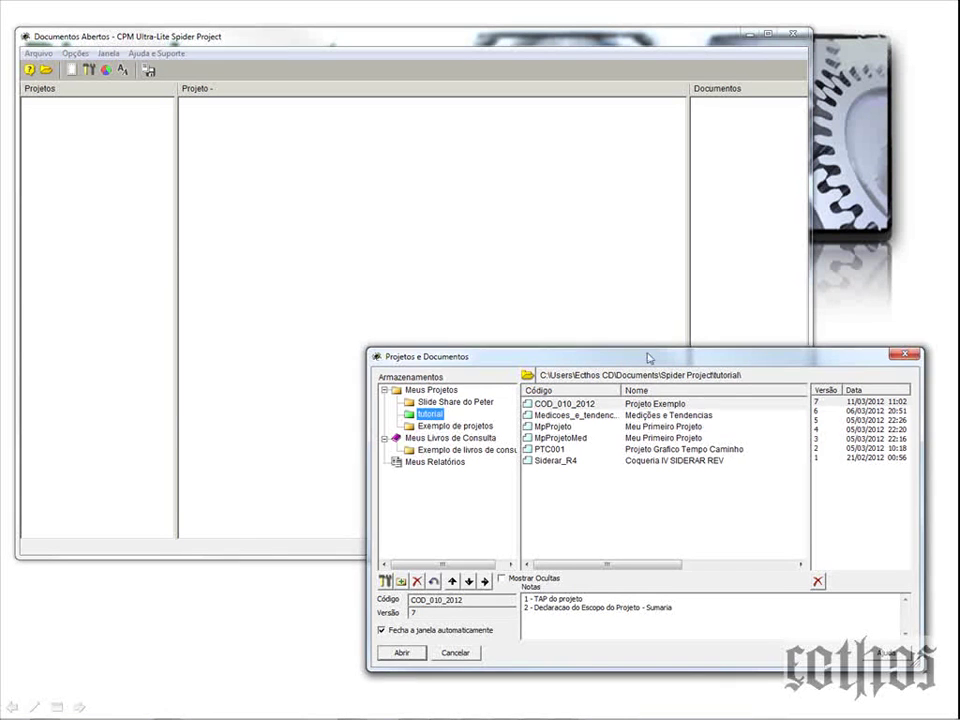
left_click_drag(631, 356, 369, 133)
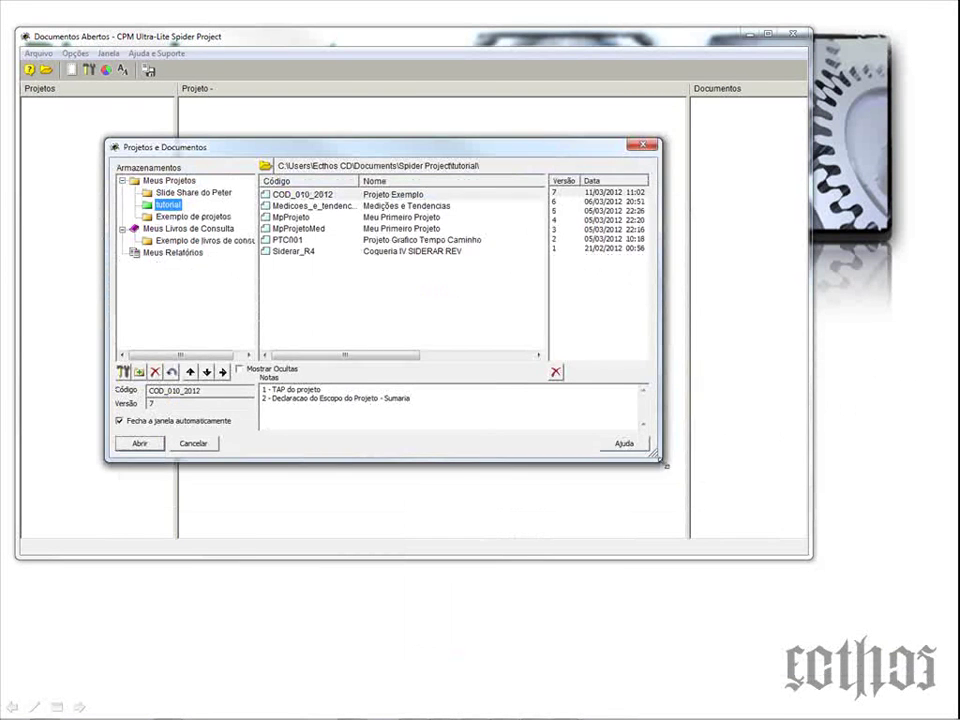
left_click_drag(662, 463, 877, 648)
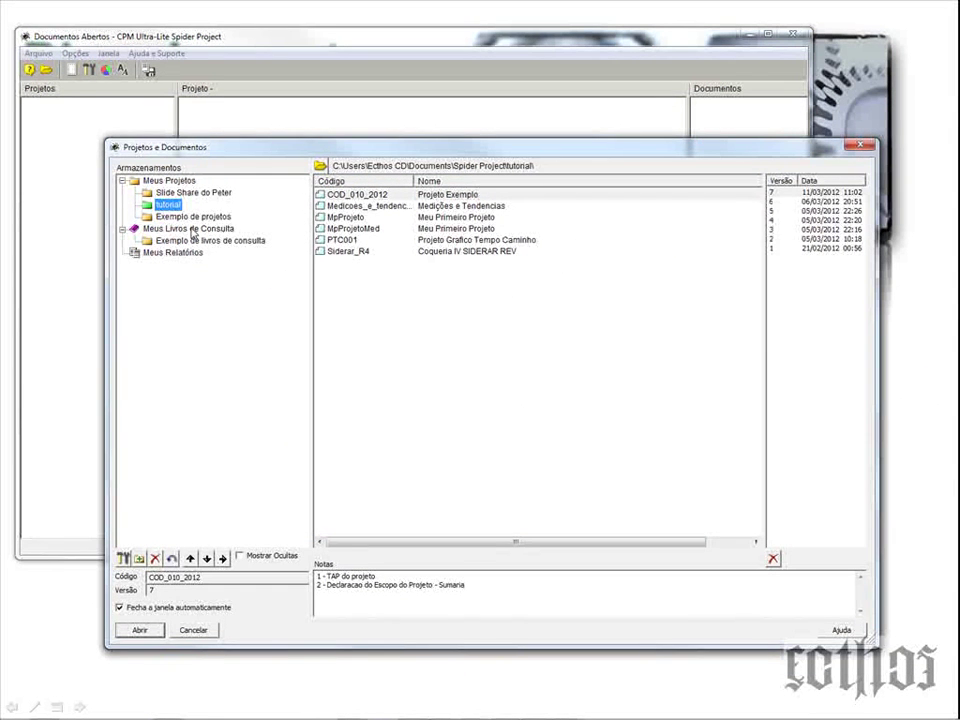
Examine the storage tree by collapsing and expanding Meus Projetos and Meus Livros de Consulta, and view the contents of Meus Relatórios
left_click(122, 181)
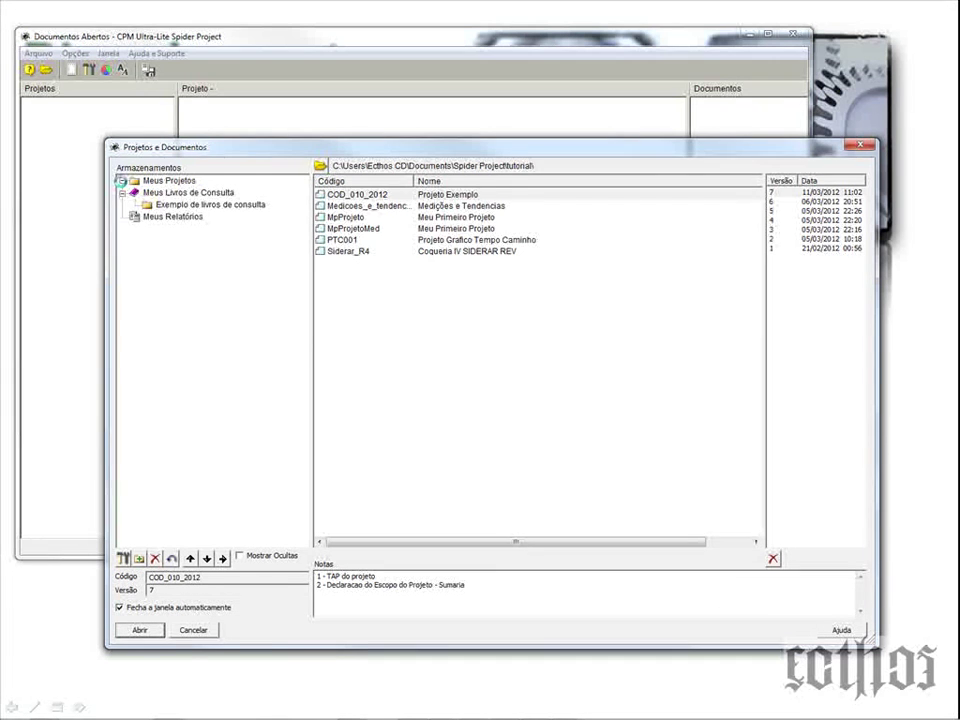
left_click(122, 193)
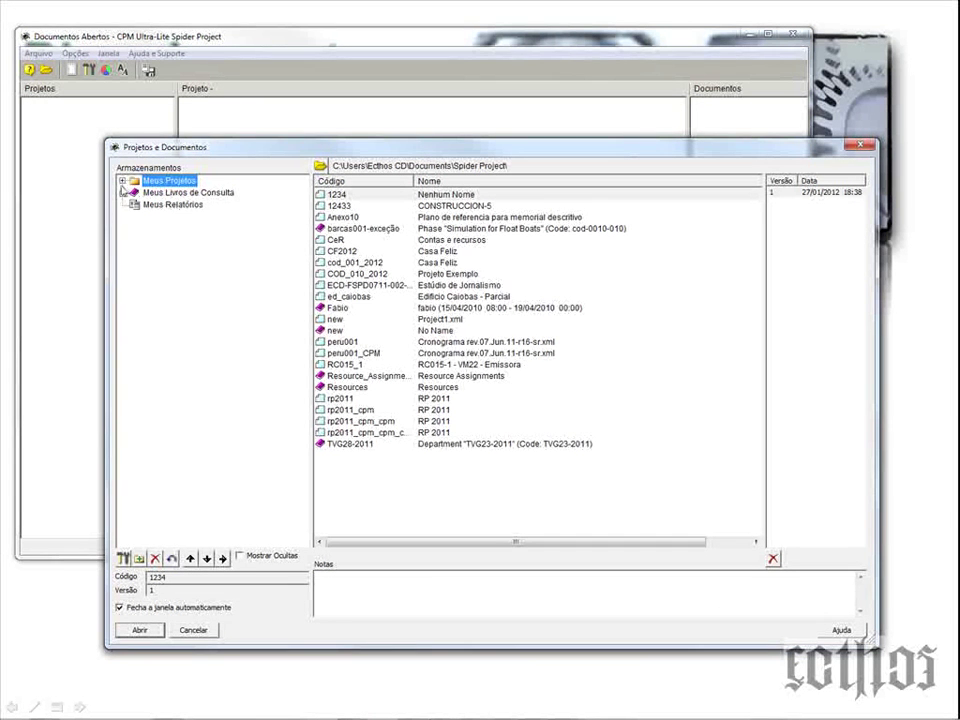
left_click(122, 181)
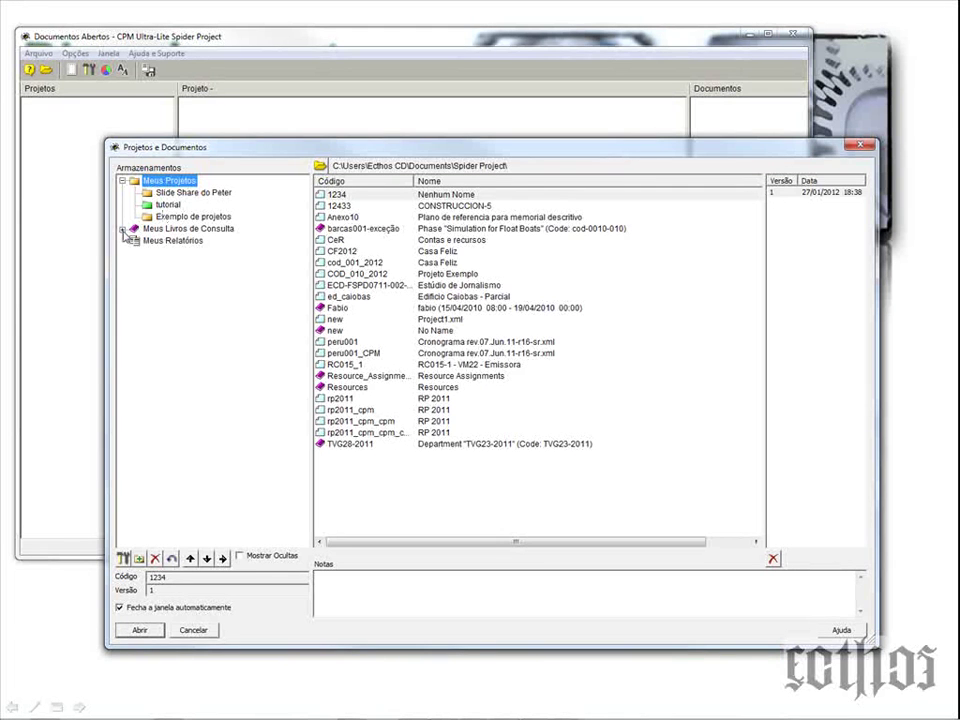
left_click(122, 229)
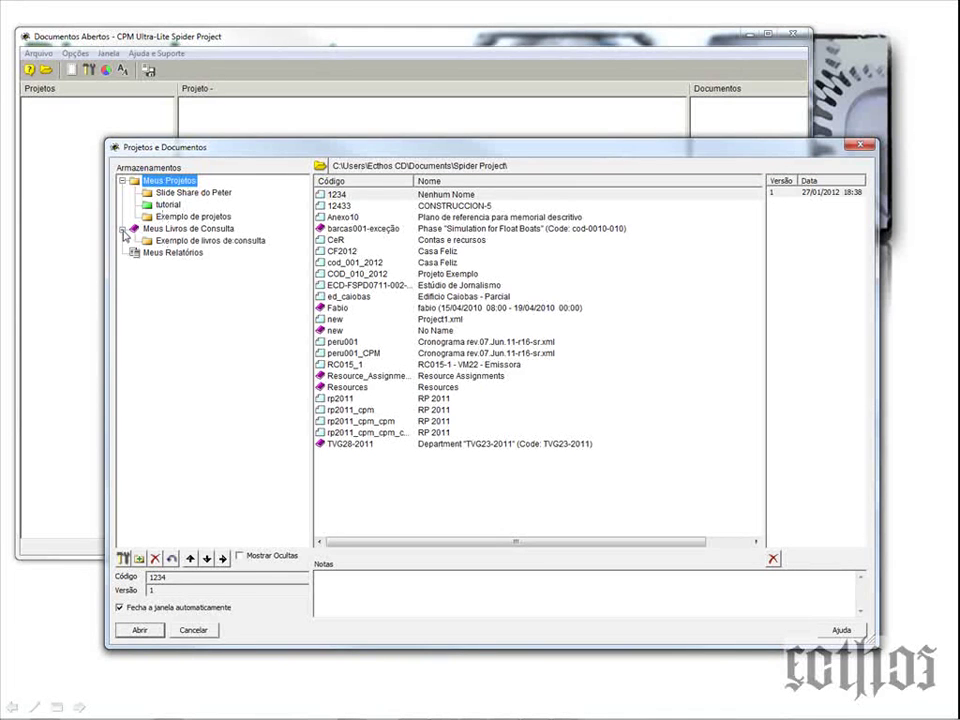
left_click(171, 254)
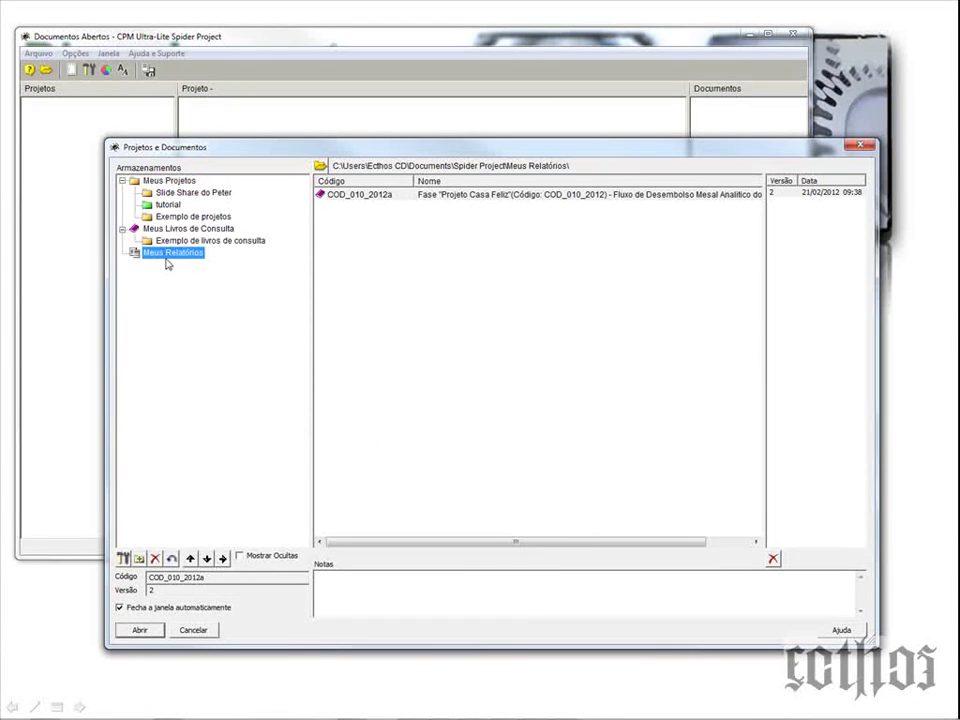
left_click(122, 229)
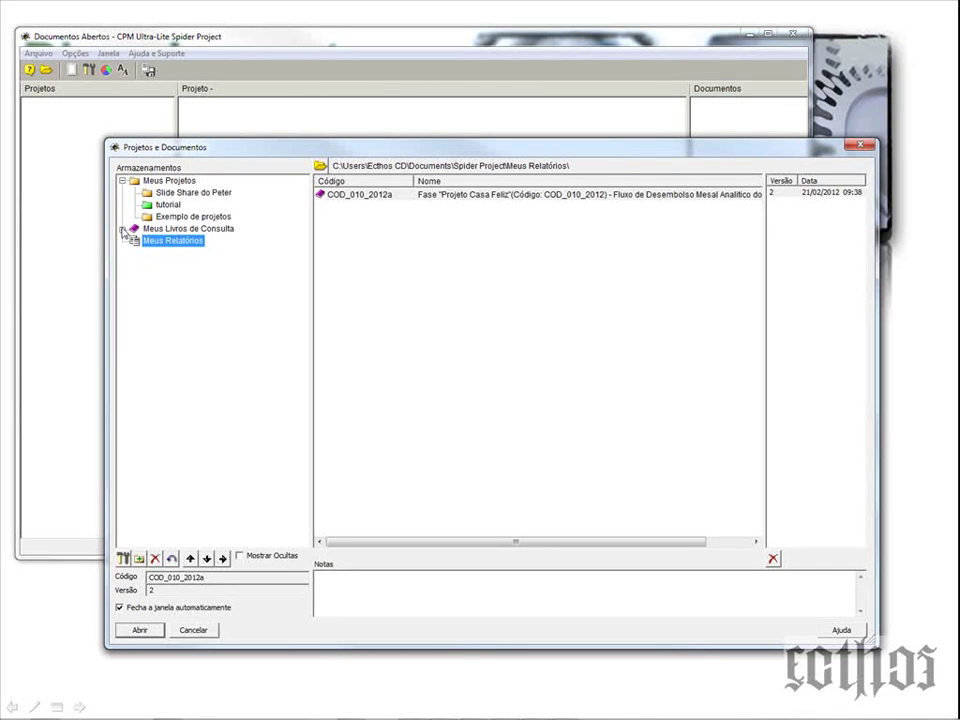
left_click(122, 229)
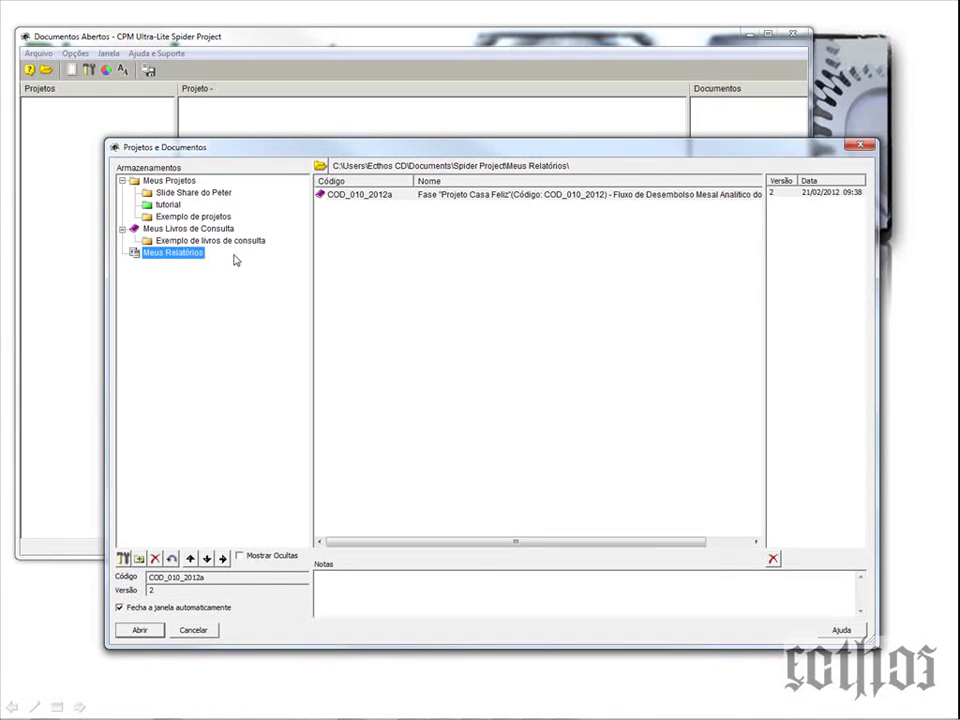
Compare the documents stored in Meus Livros de Consulta, Meus Projetos and its Slide Share subfolder
left_click(211, 232)
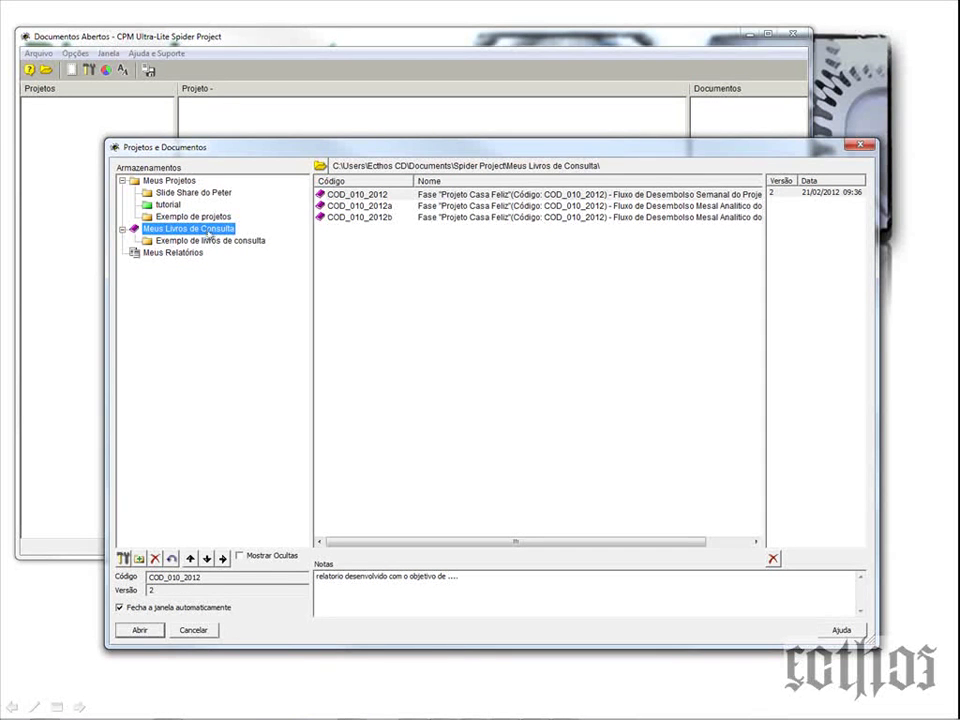
left_click(160, 182)
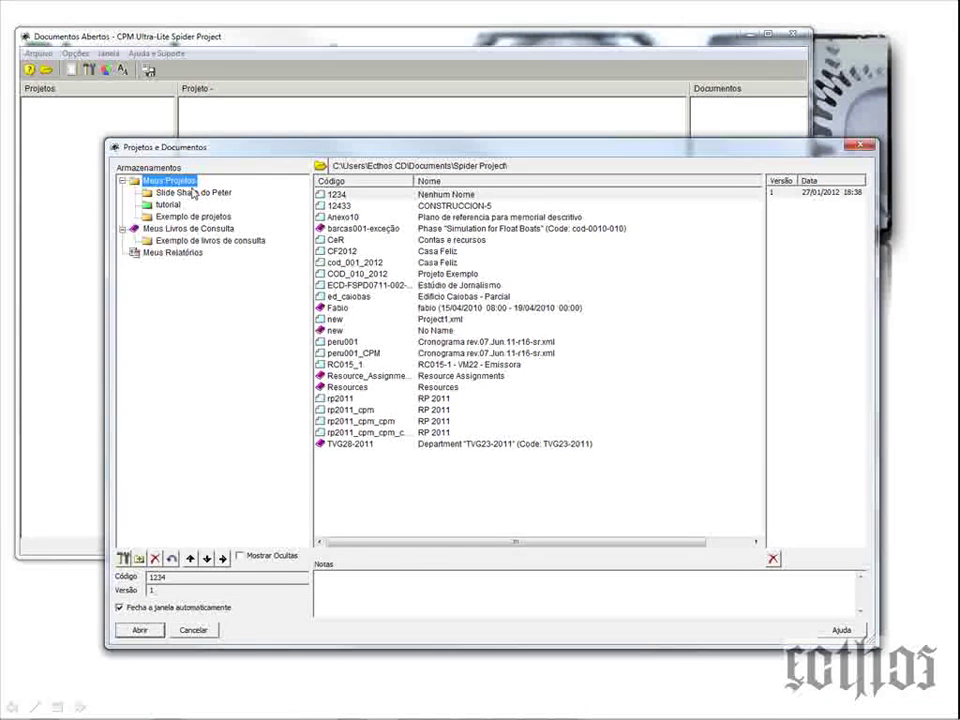
left_click(192, 230)
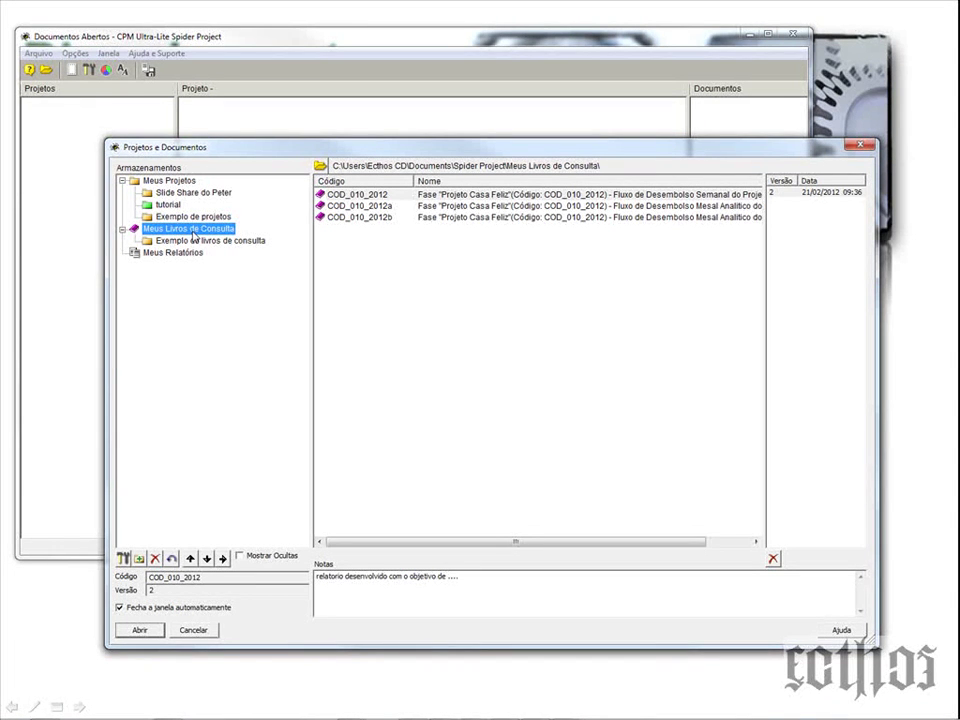
left_click(150, 180)
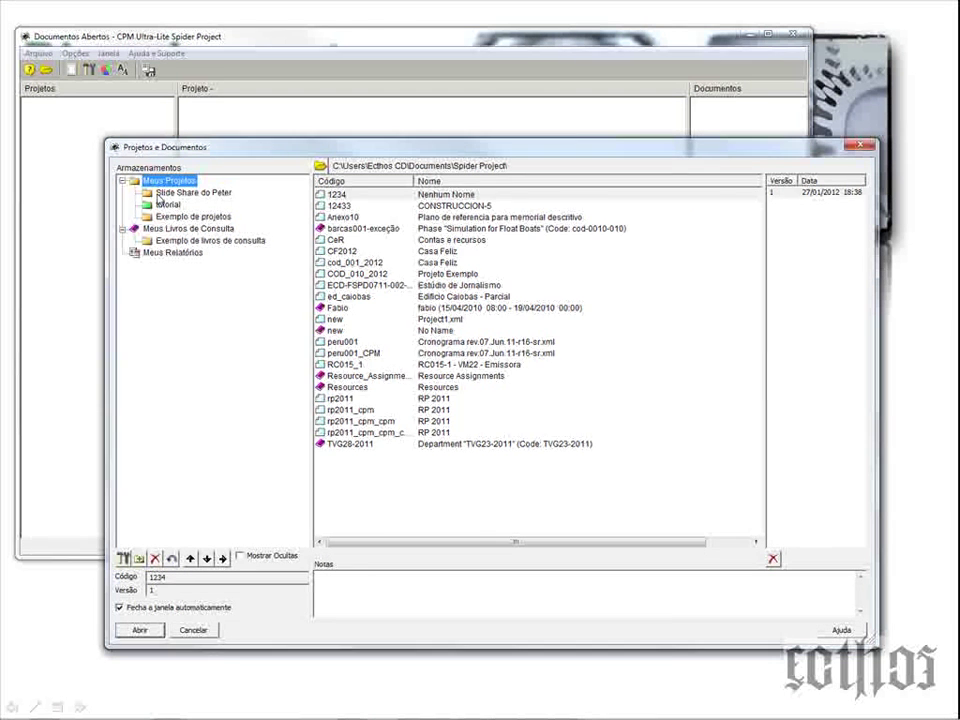
left_click(157, 195)
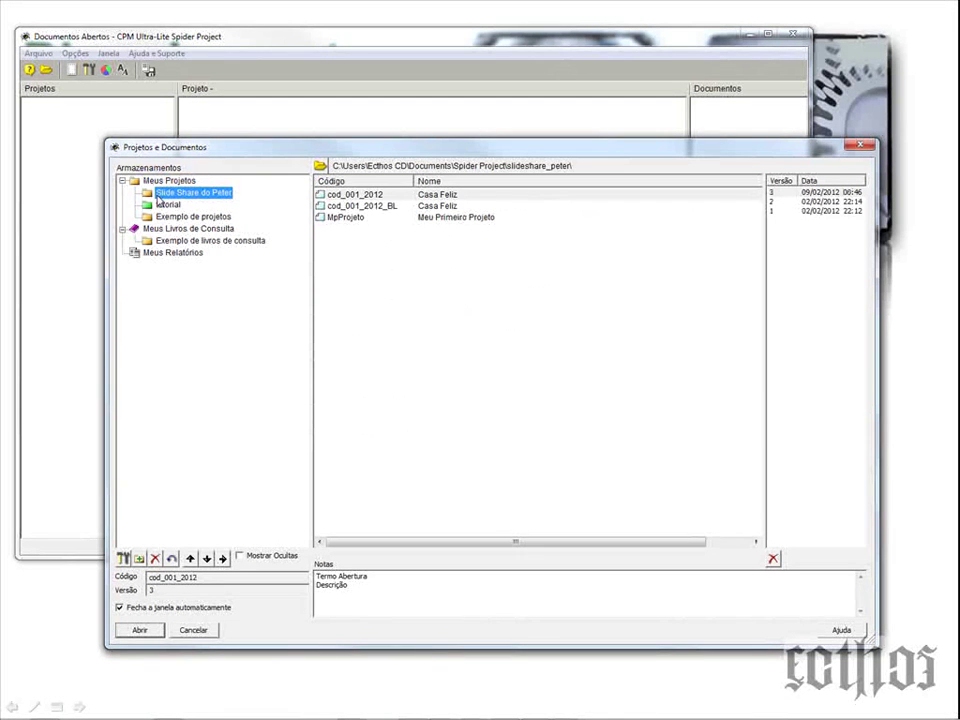
Examine the main window's file commands for creating, opening and saving projects, with the Projetos e Documentos dialog moved aside
left_click_drag(208, 151, 226, 166)
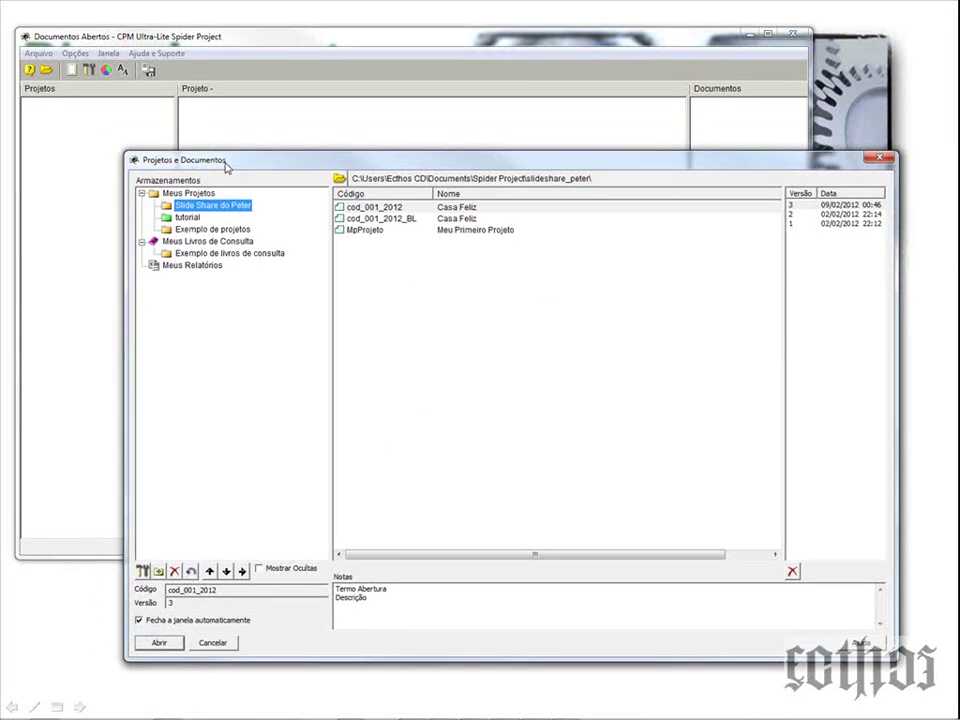
left_click(36, 53)
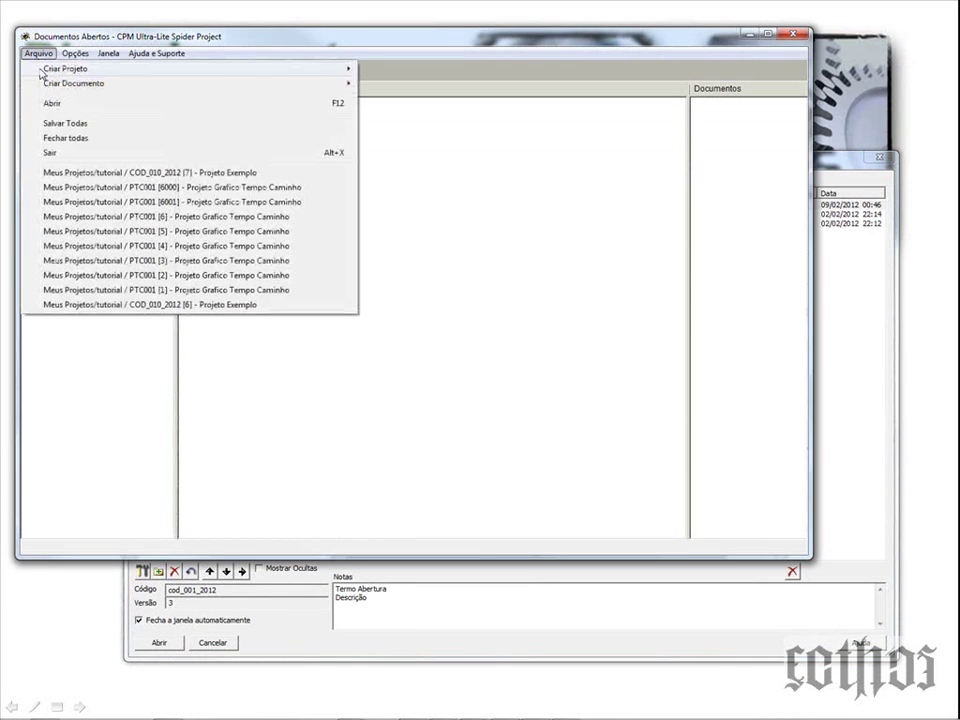
mouse_move(42, 72)
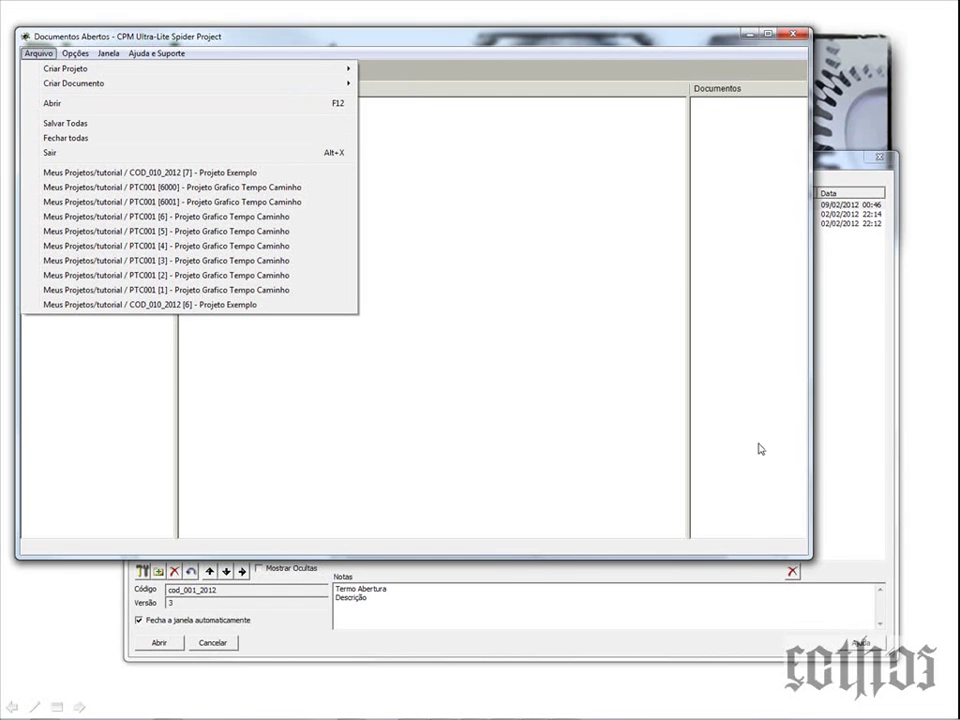
left_click(818, 563)
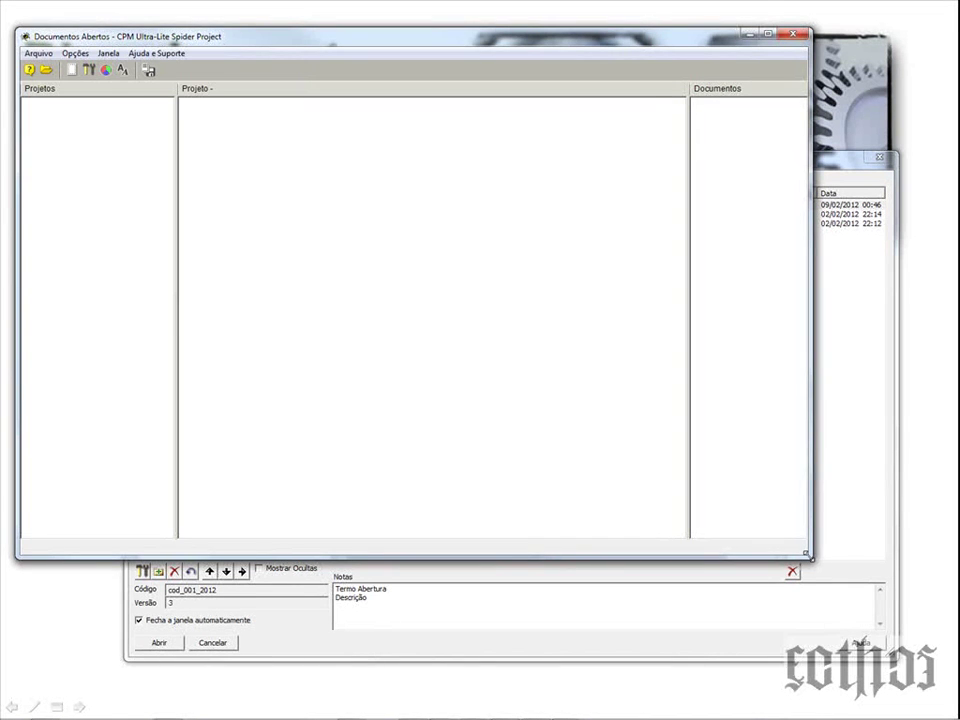
Shrink the main window and reposition the Projetos e Documentos dialog in front of it
left_click_drag(810, 557, 456, 258)
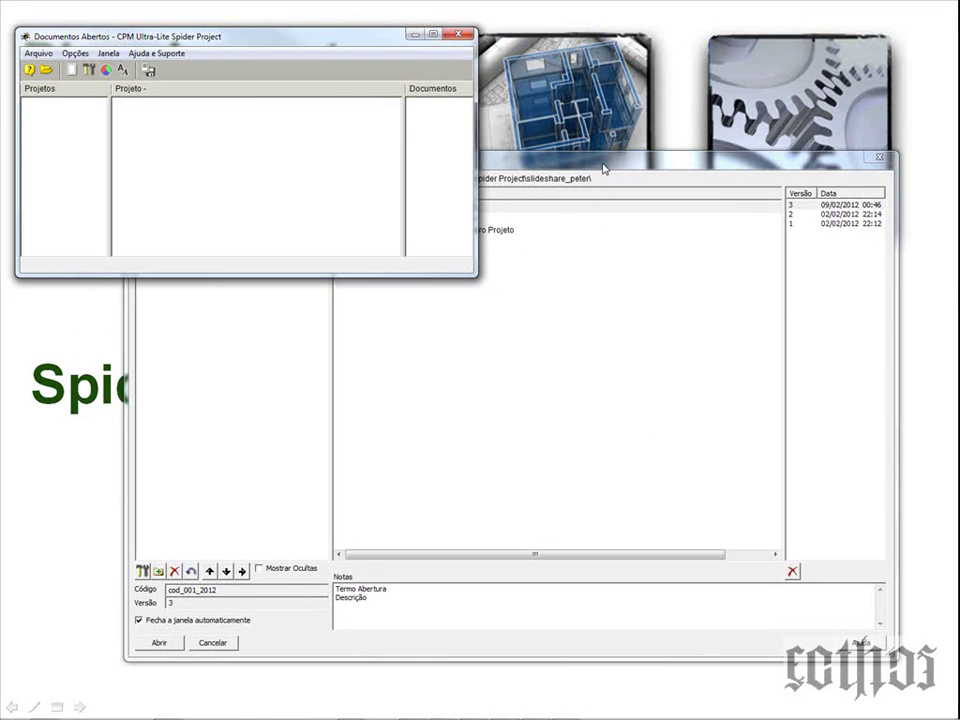
left_click_drag(606, 163, 622, 172)
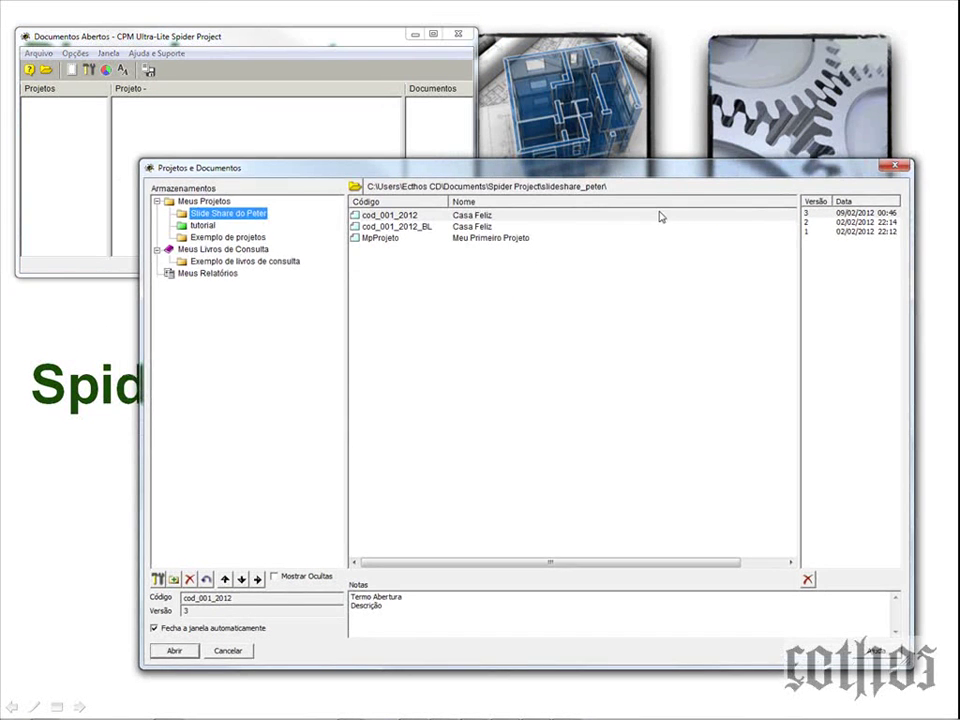
left_click_drag(354, 167, 350, 108)
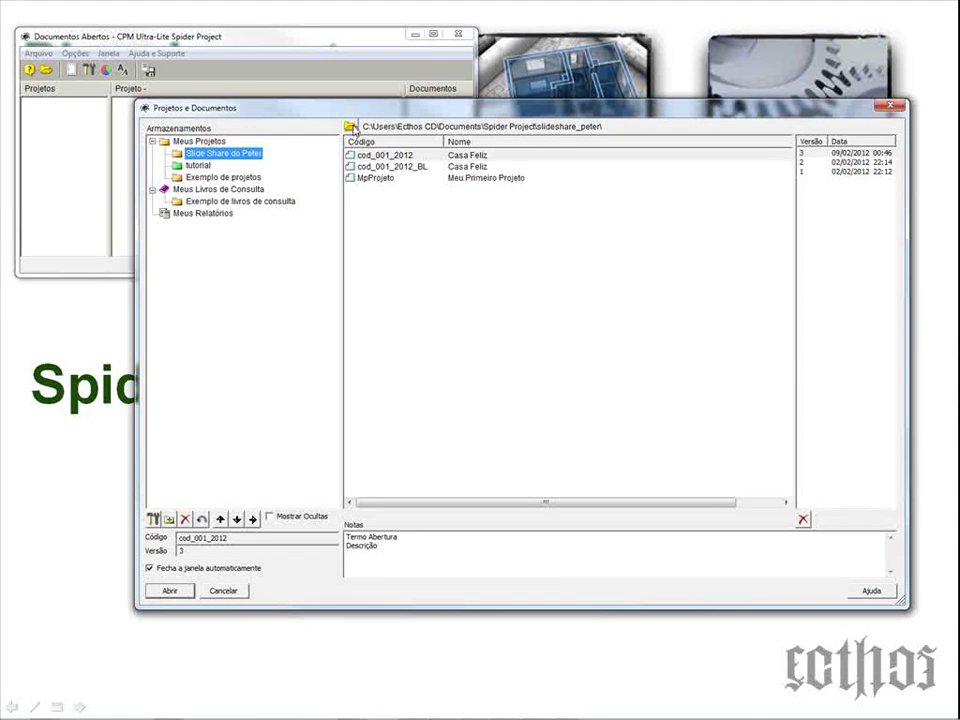
Open the Slide Share storage's folder in Windows Explorer, compare its files with the document list, and close the folder window
left_click(352, 127)
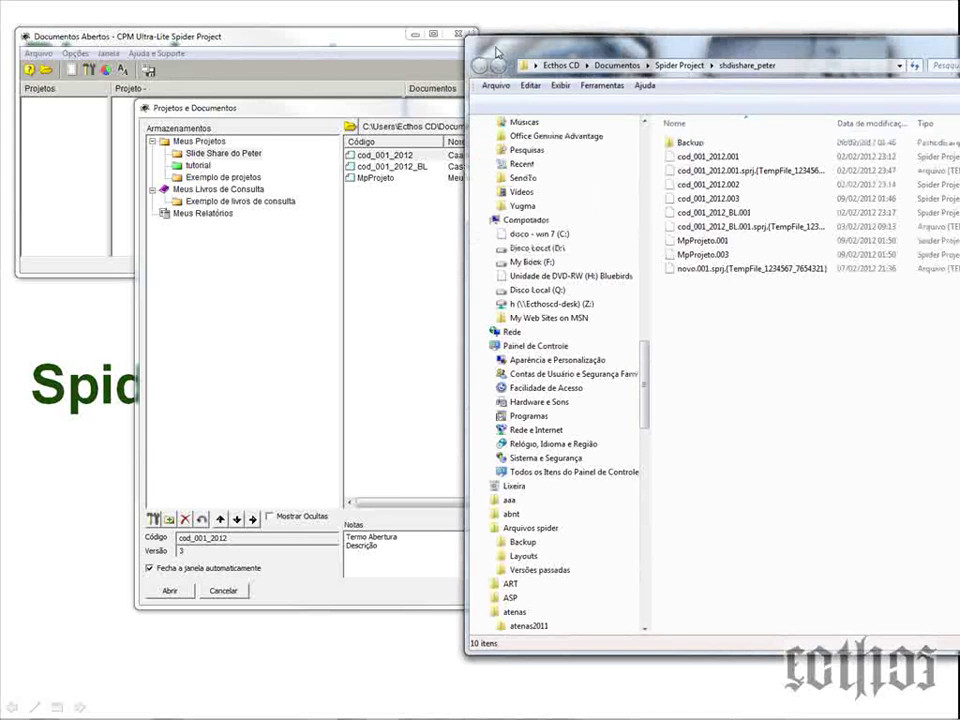
left_click_drag(596, 62, 459, 71)
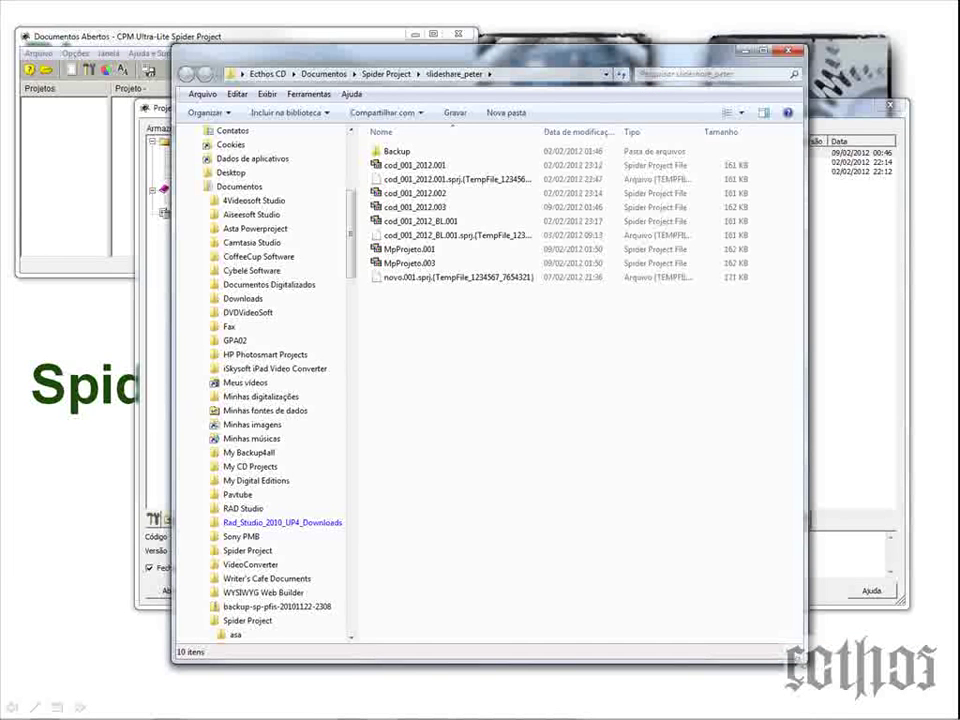
left_click_drag(590, 50, 517, 55)
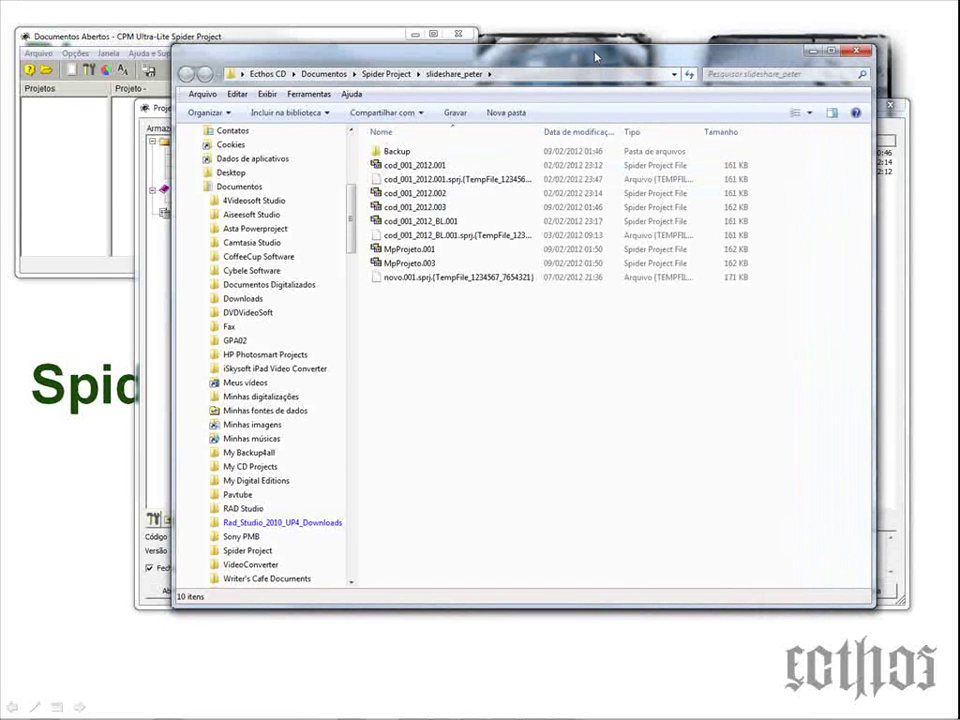
left_click_drag(588, 44, 590, 276)
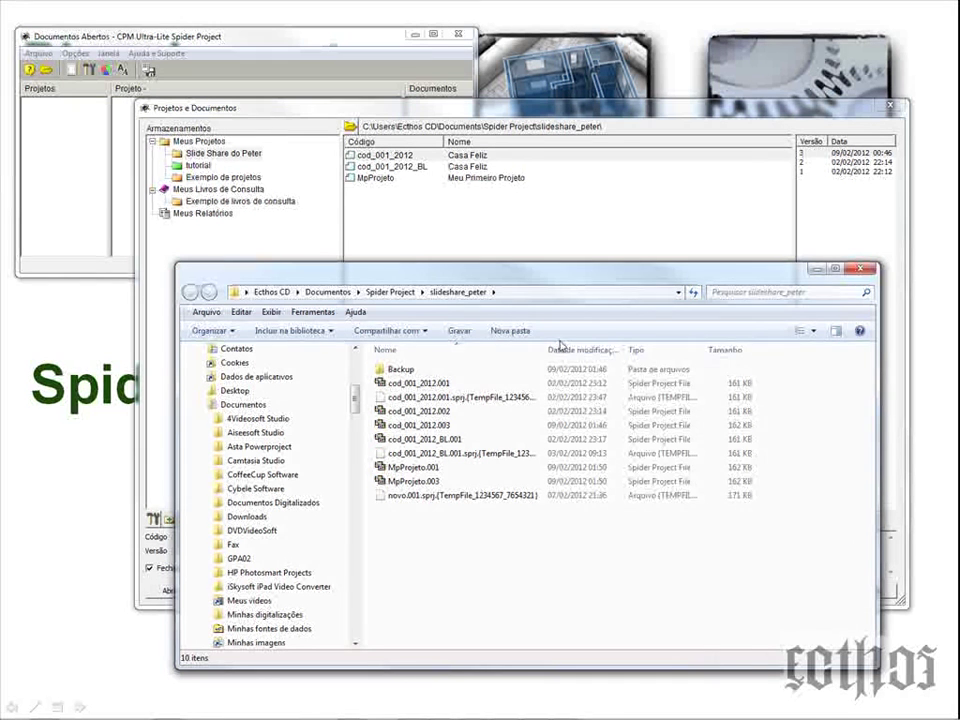
left_click(424, 470)
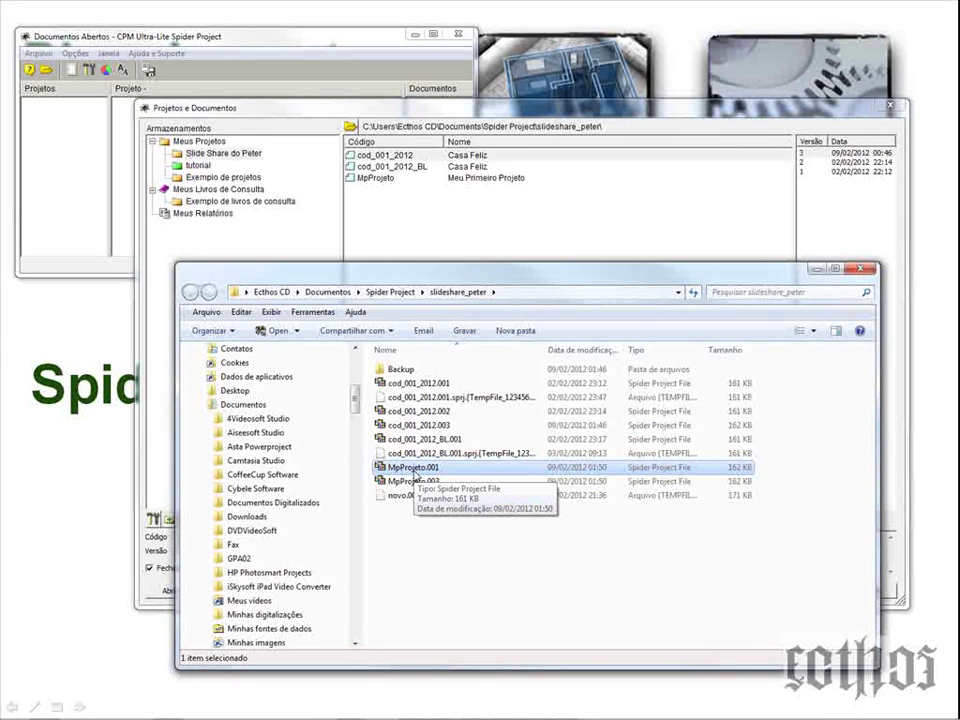
left_click(866, 272)
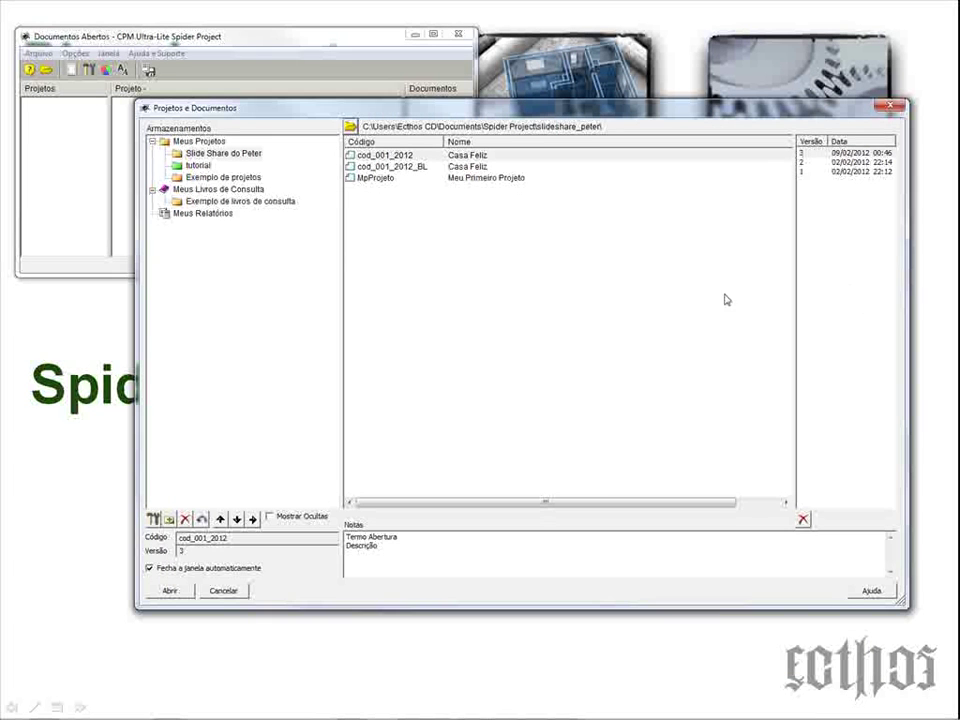
Examine versions 1, 2 and 3 of document cod_001_2012 in the Slide Share storage
left_click(218, 154)
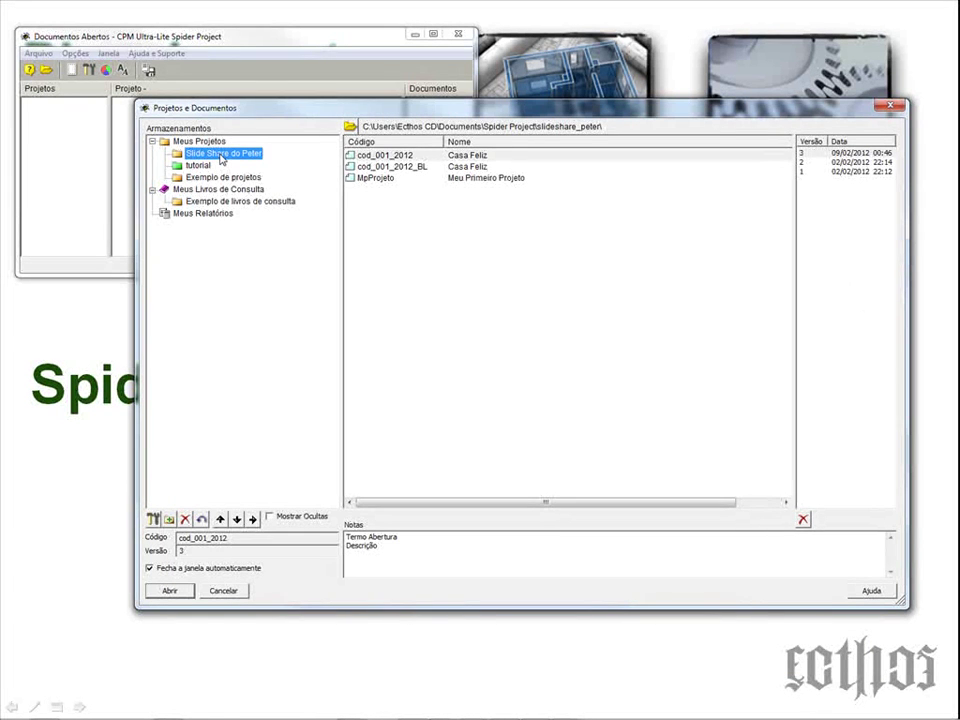
left_click(380, 157)
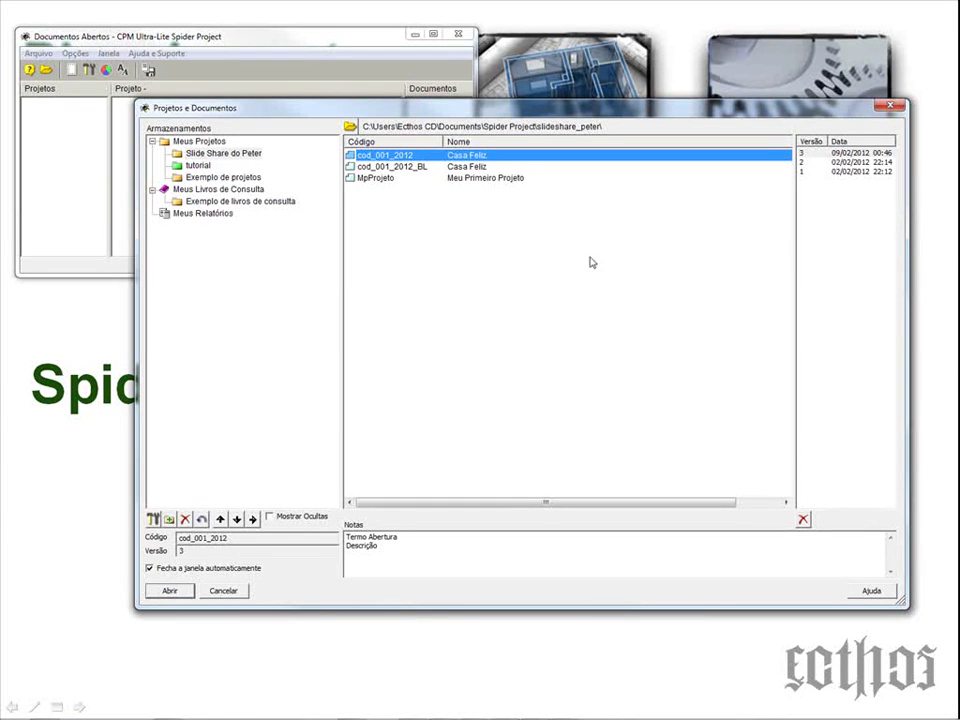
left_click(838, 173)
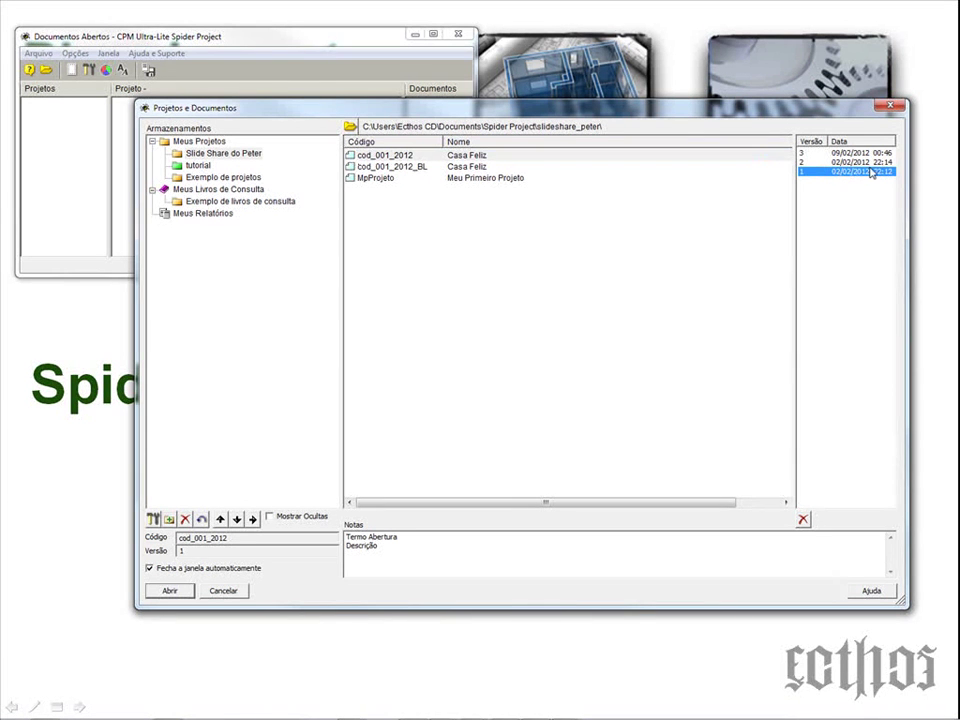
left_click(840, 162)
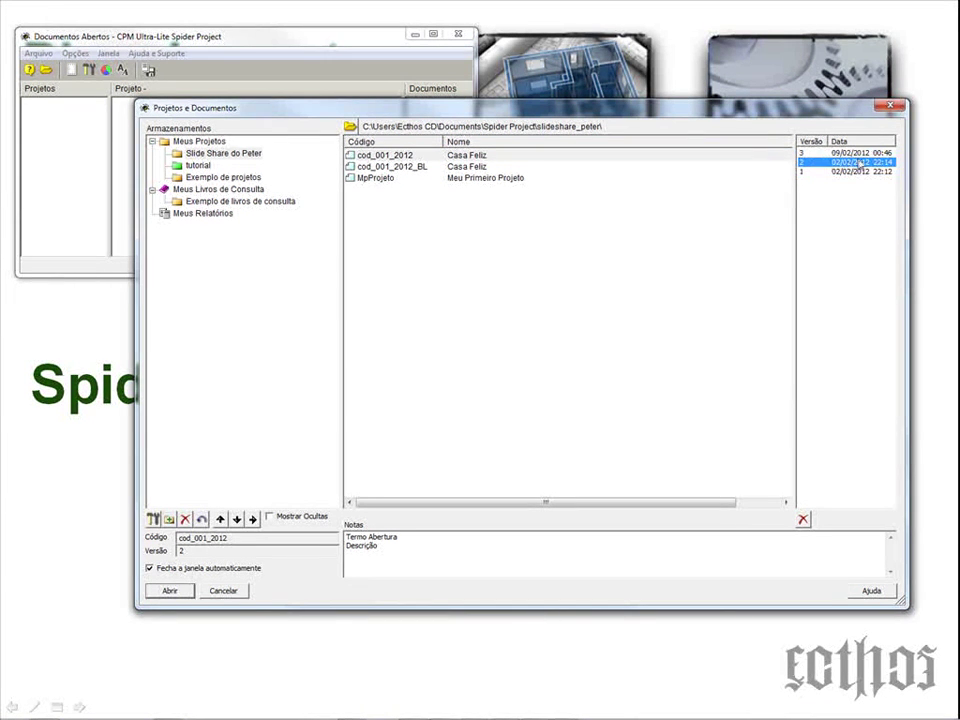
left_click(832, 153)
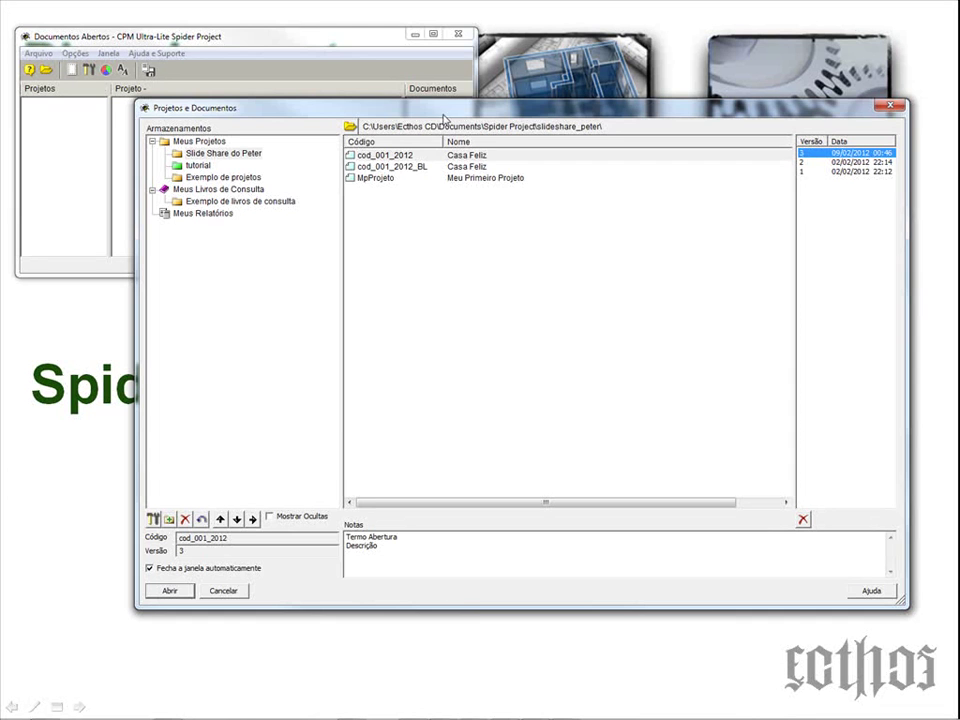
View the options for adding a new storage and the Slide Share storage's properties, cancelling both without changes
left_click_drag(445, 100, 442, 278)
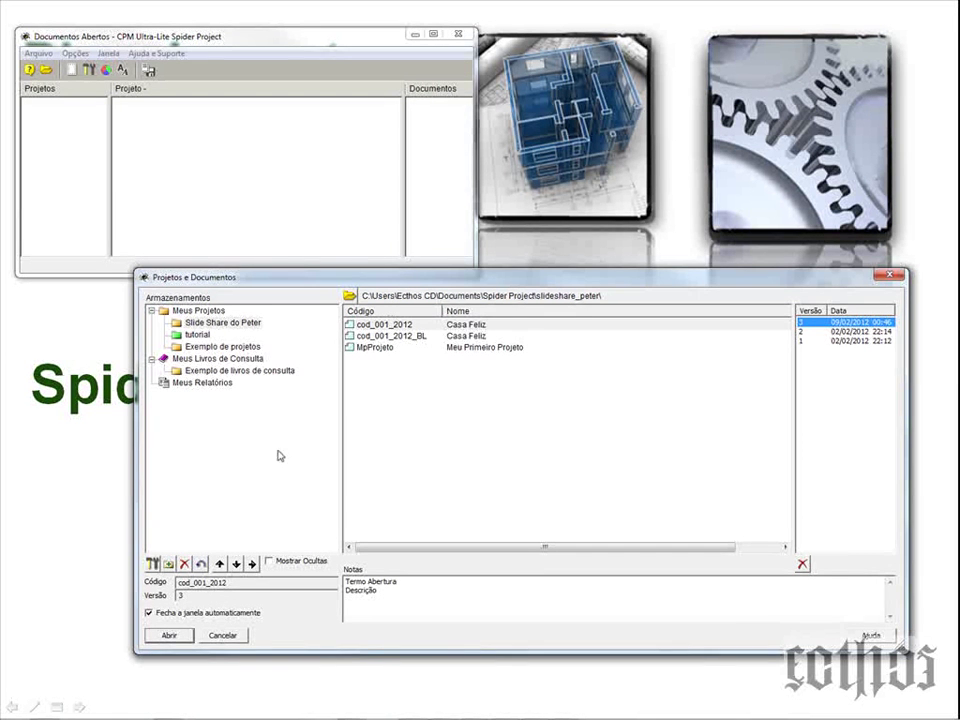
left_click(169, 565)
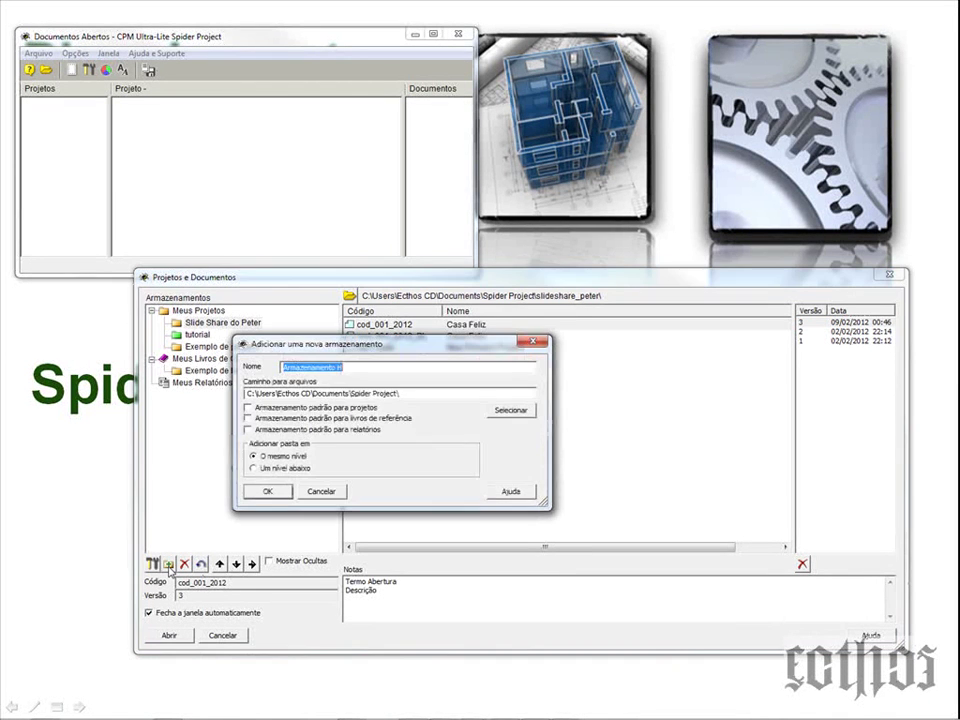
key("Escape")
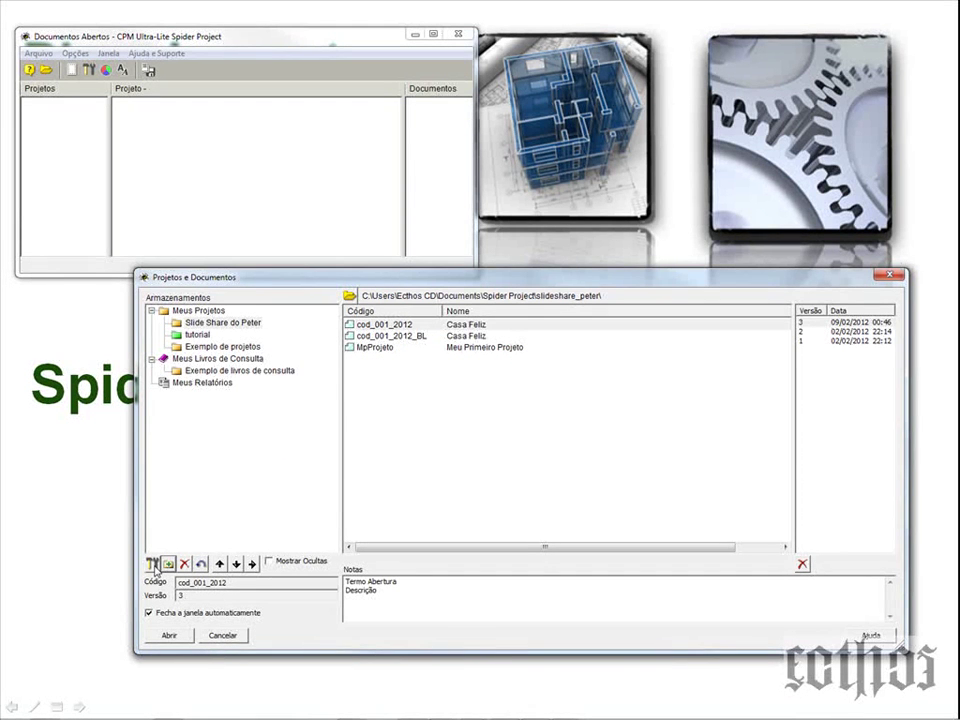
left_click(193, 542)
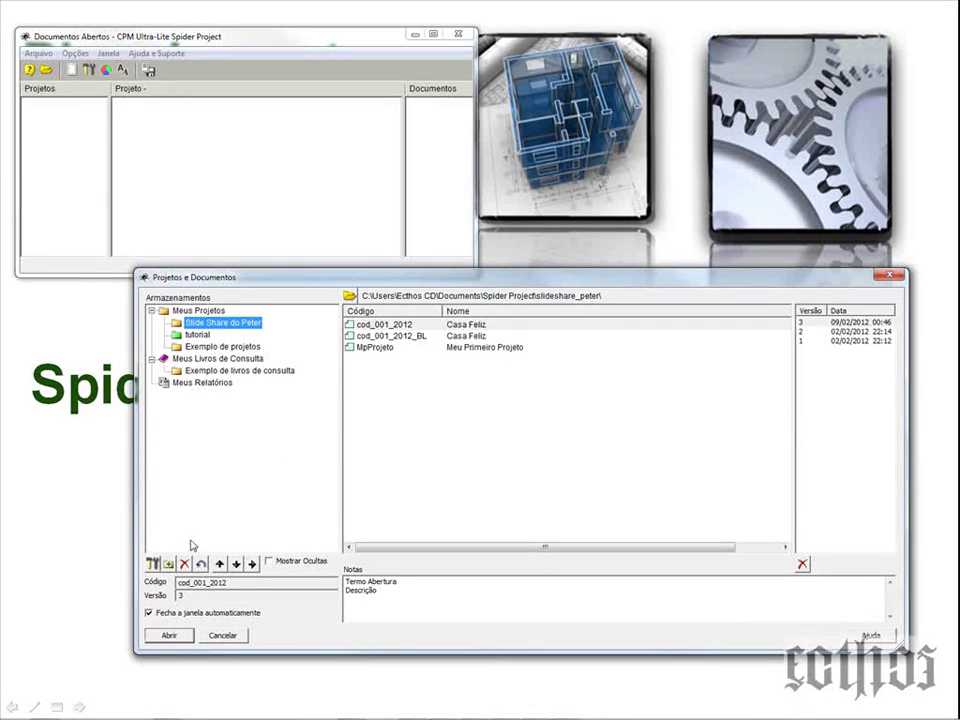
left_click(152, 564)
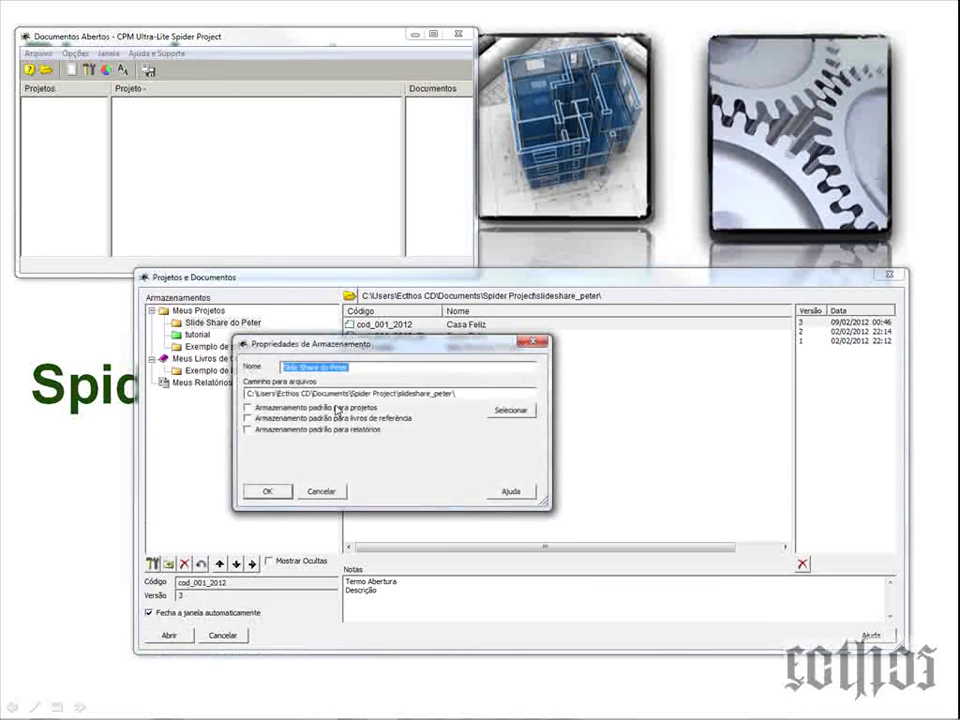
left_click_drag(359, 350, 395, 351)
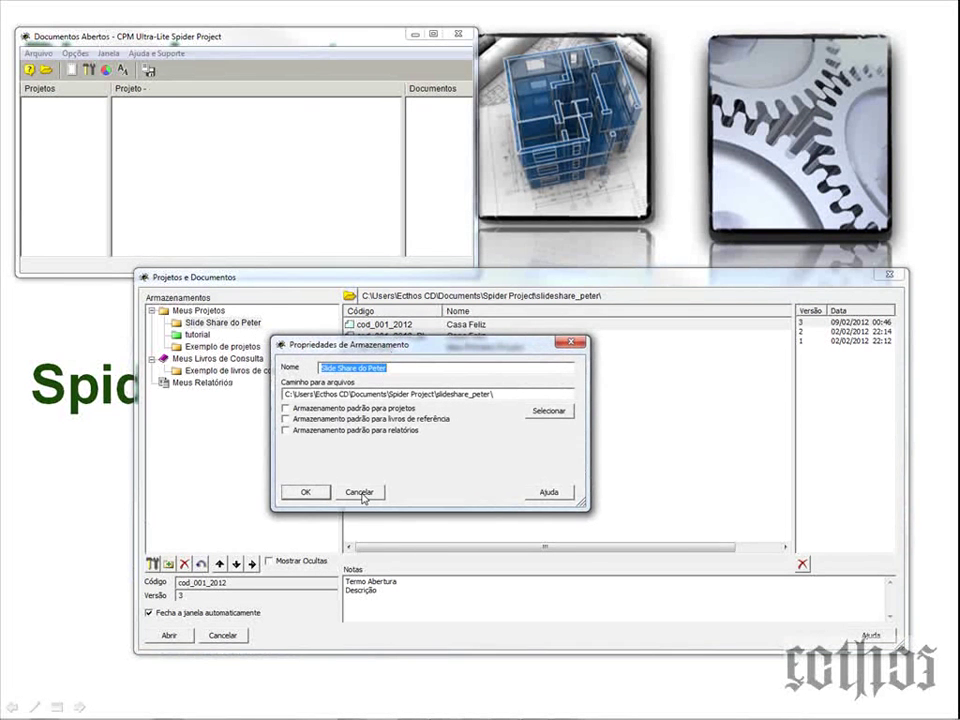
left_click(359, 492)
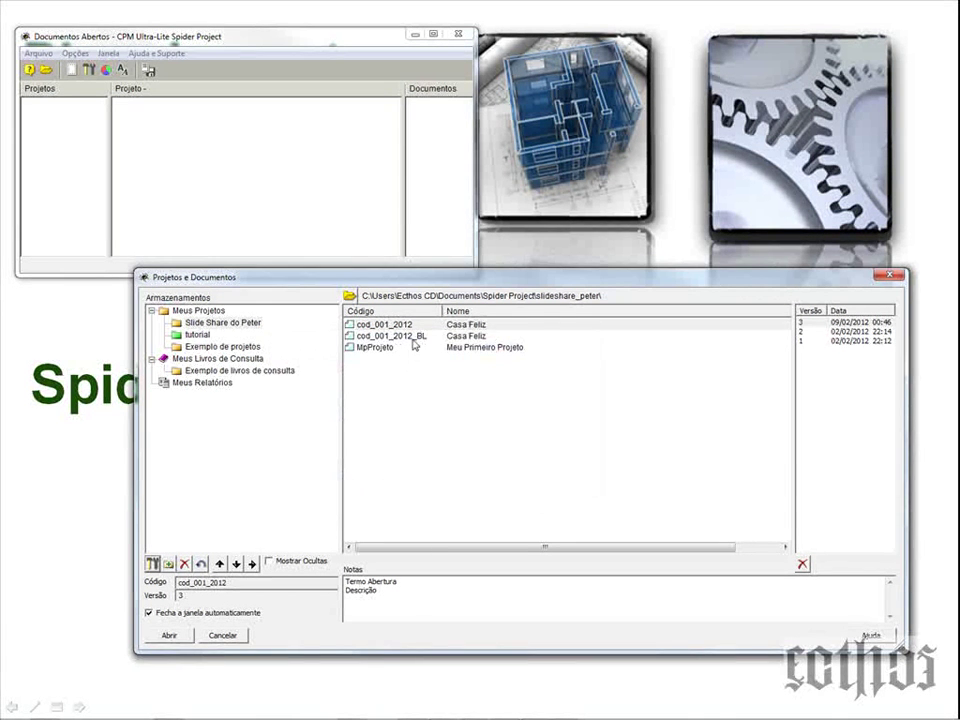
Select document cod_001_2012_BL and view its version list and notes
key("Down")
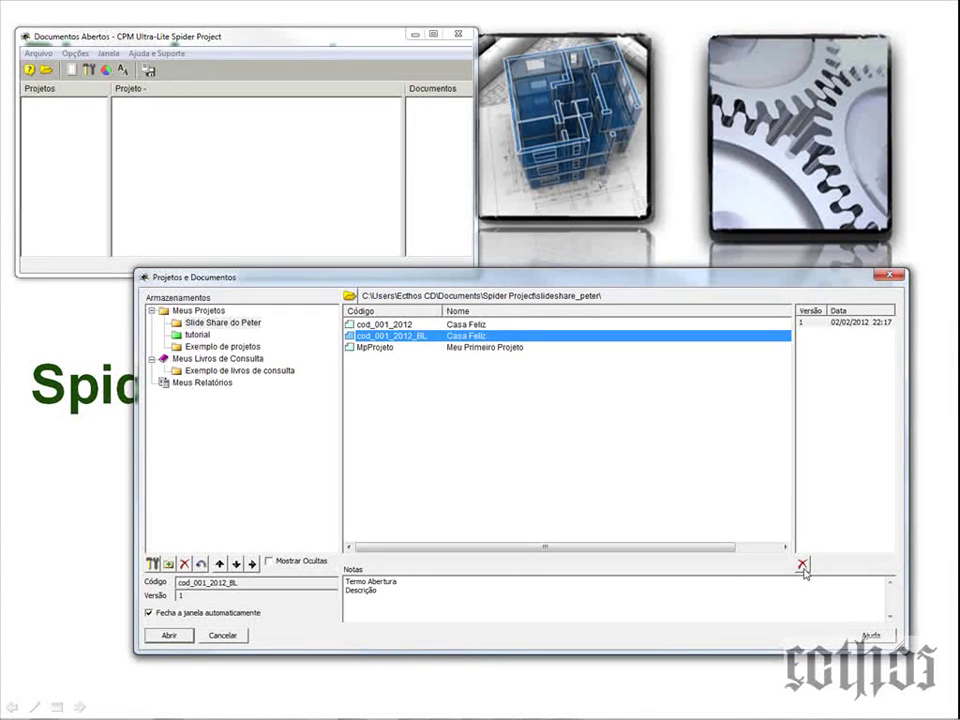
left_click(420, 594)
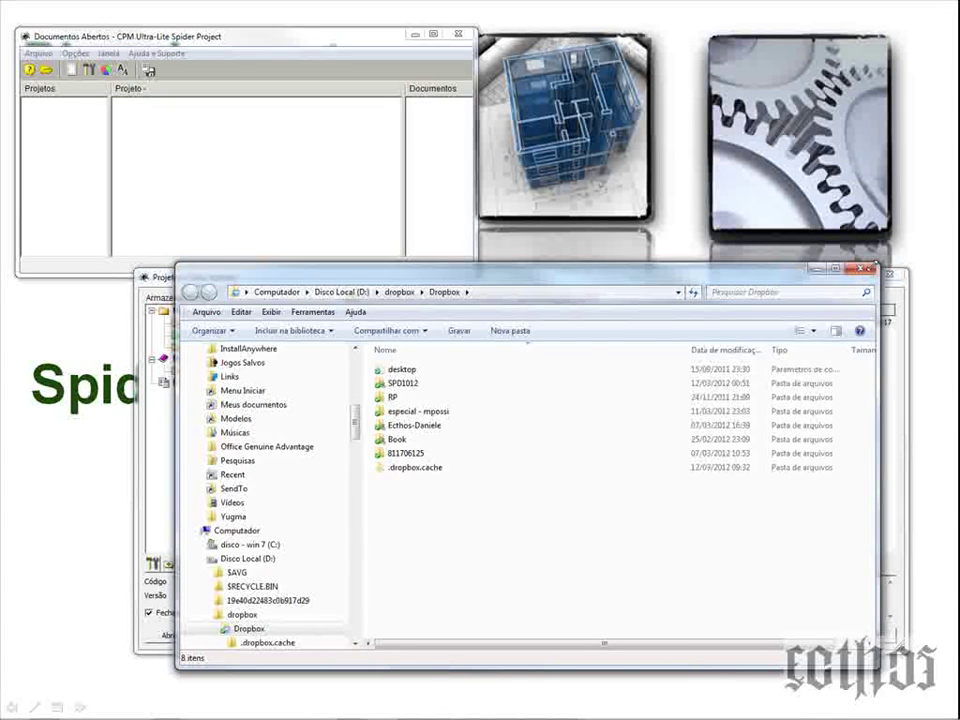
Switch to the Dropbox folder in Windows Explorer, shrink and move its window, and copy the path D:\dropbox\Dropbox
left_click_drag(875, 268, 768, 306)
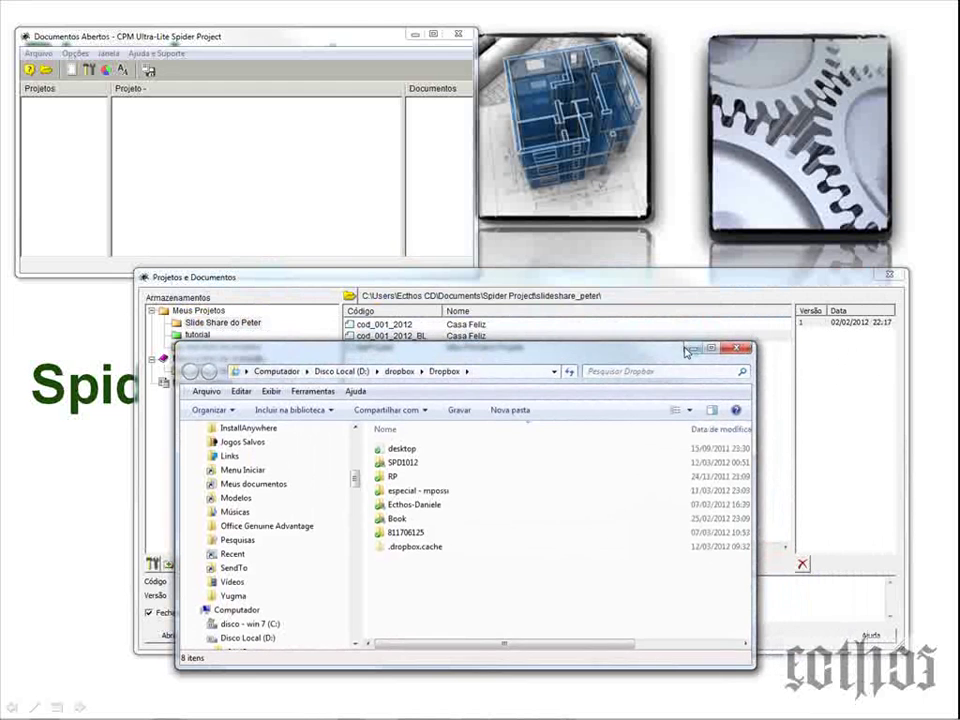
left_click_drag(692, 322, 806, 87)
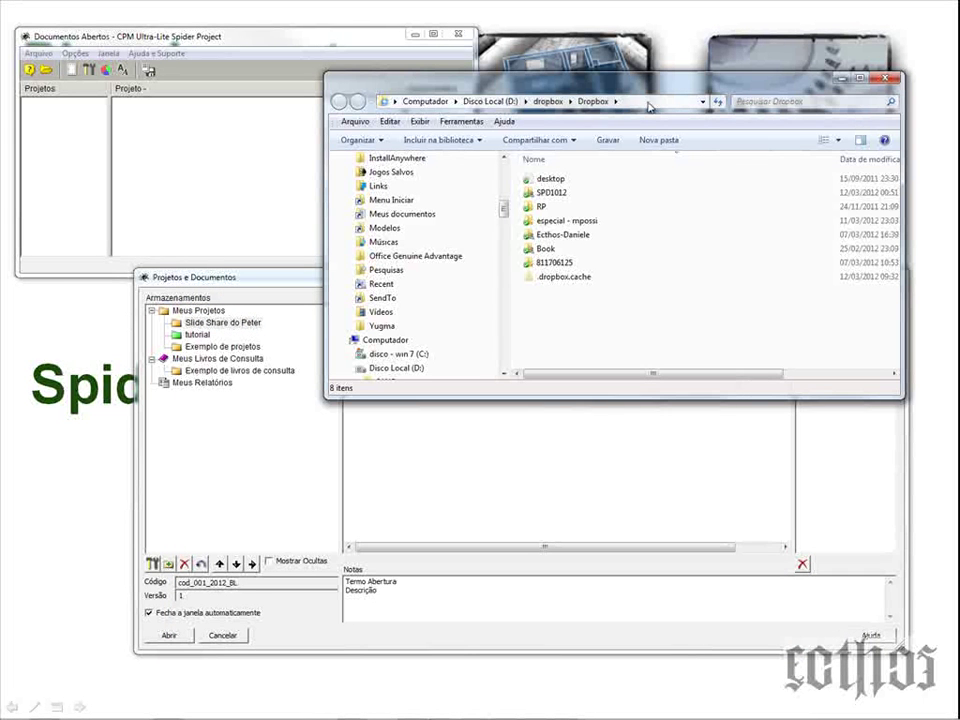
left_click(385, 101)
right_click(436, 103)
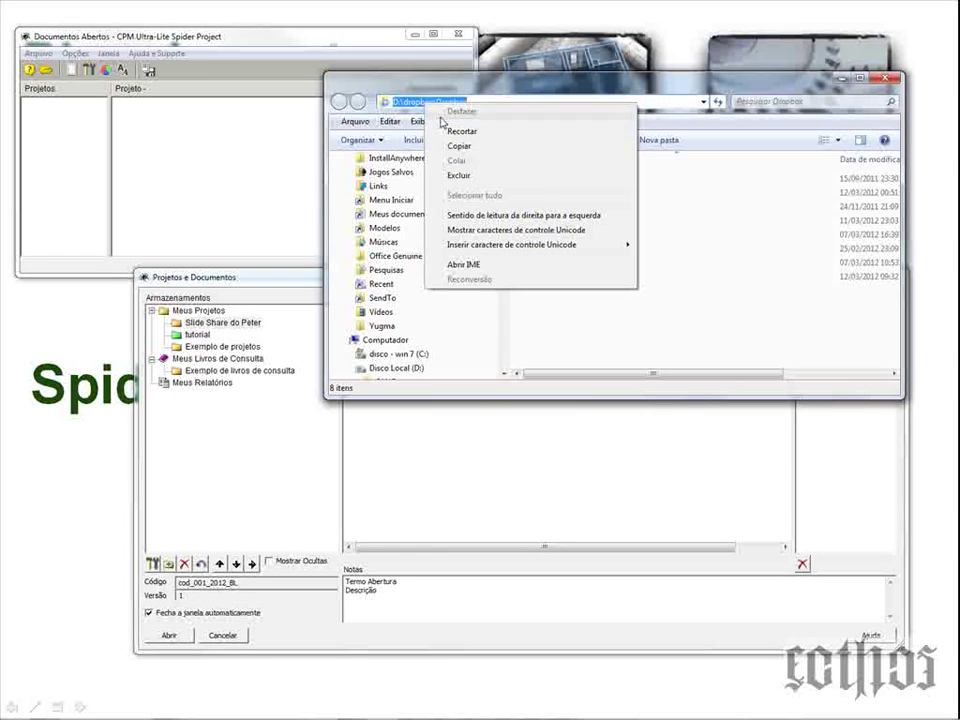
left_click(449, 144)
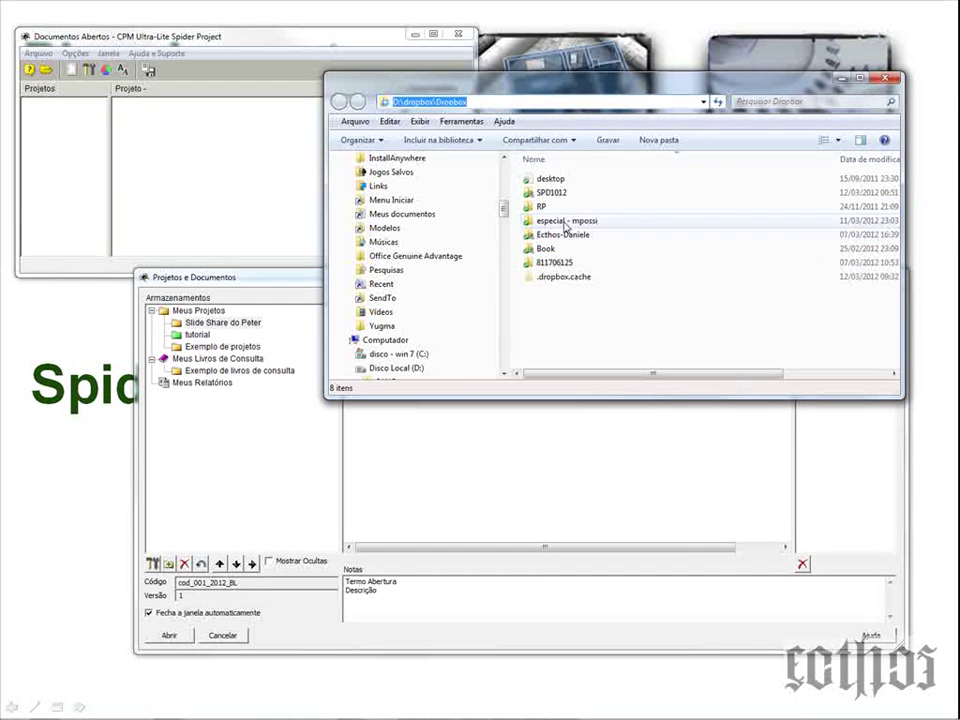
Open the SPD1012 folder, copy its path D:\dropbox\Dropbox\SPD1012, and close the Windows Explorer window
double_click(561, 192)
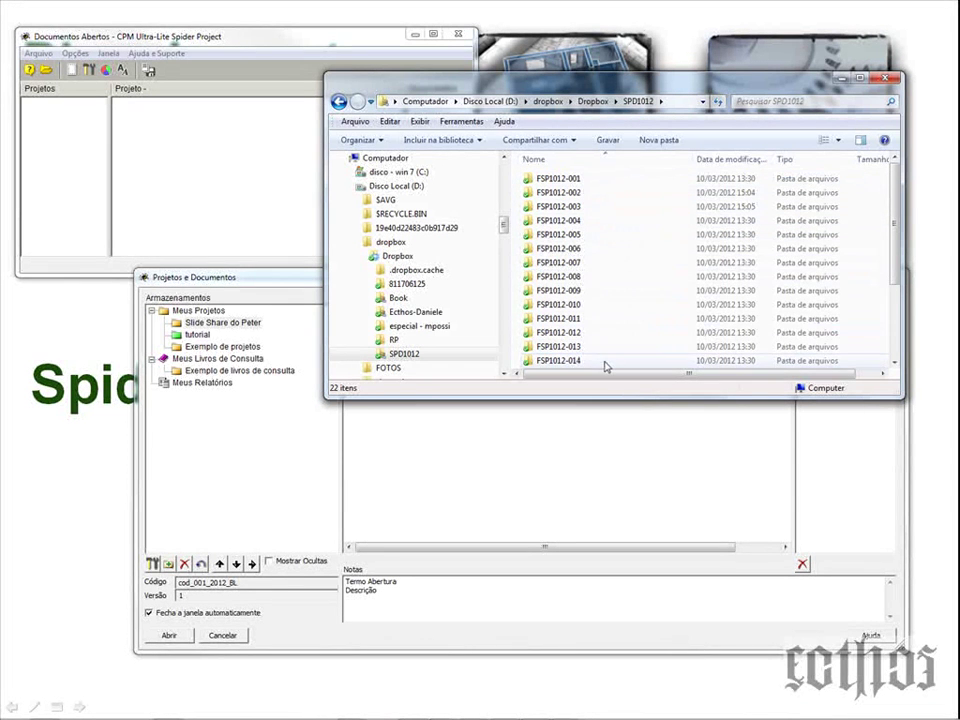
left_click(677, 100)
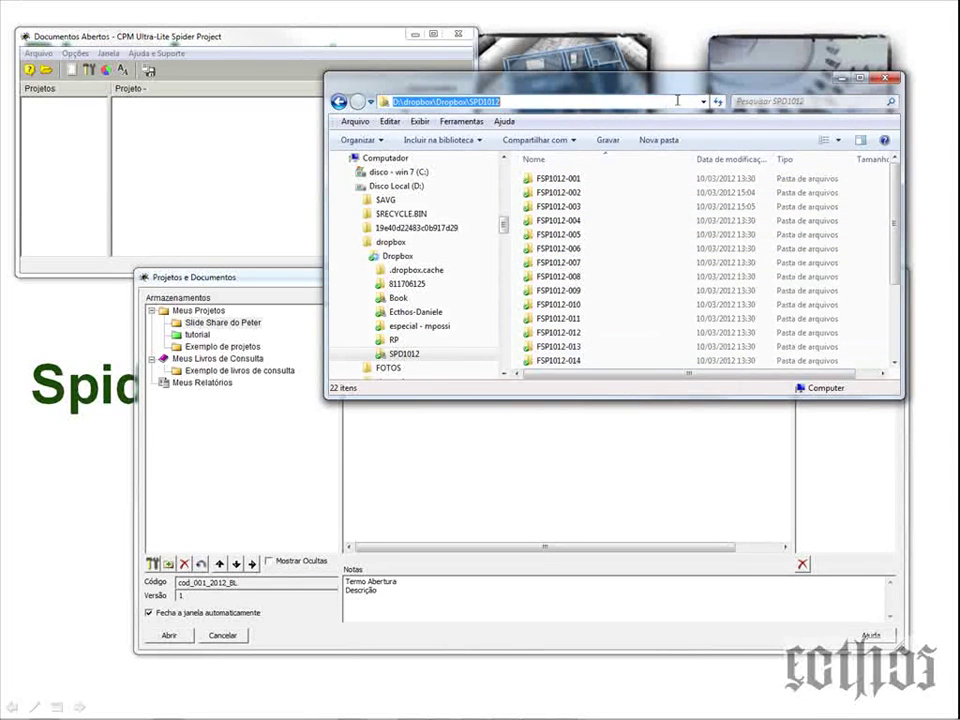
right_click(478, 100)
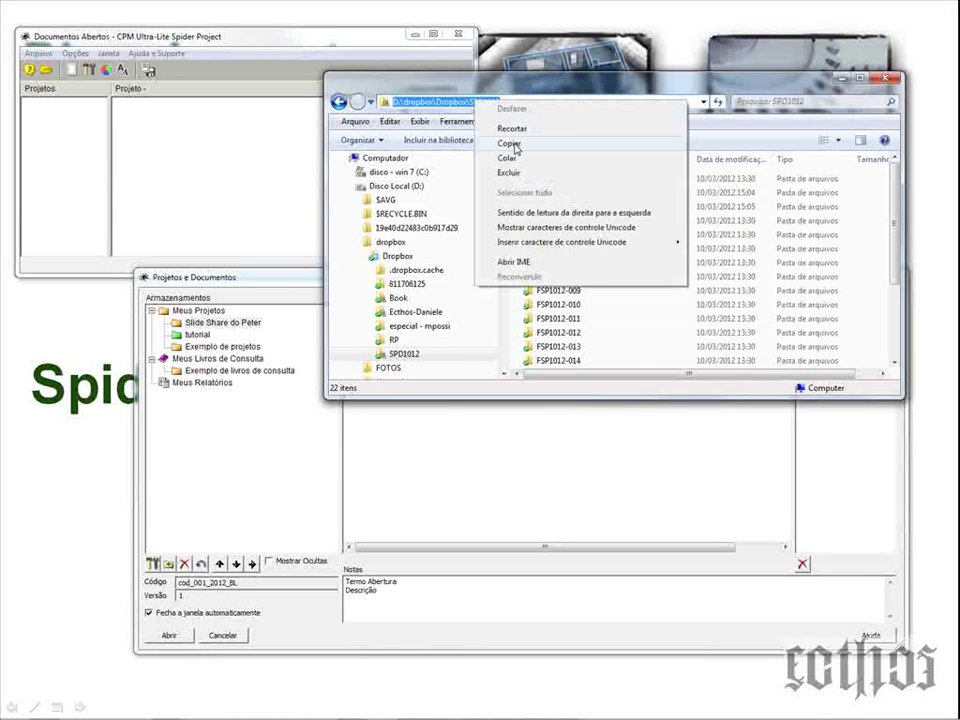
left_click(497, 144)
left_click(884, 78)
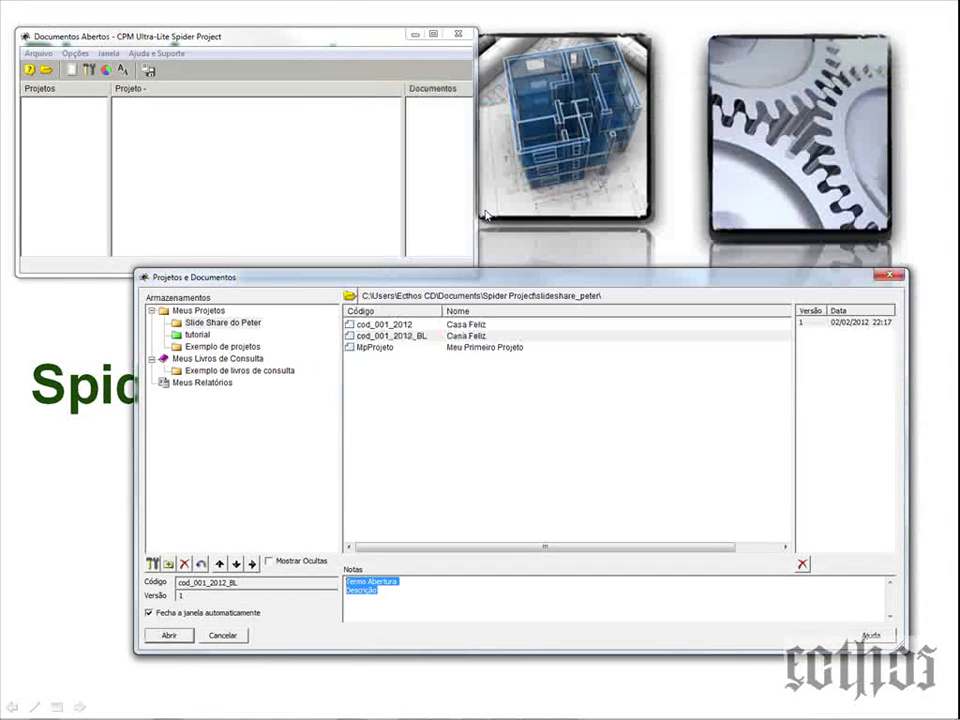
Start a new storage named Estrutura supra-rede-local with the file path D:\dropbox\Dropbox\SPD1012
left_click(169, 564)
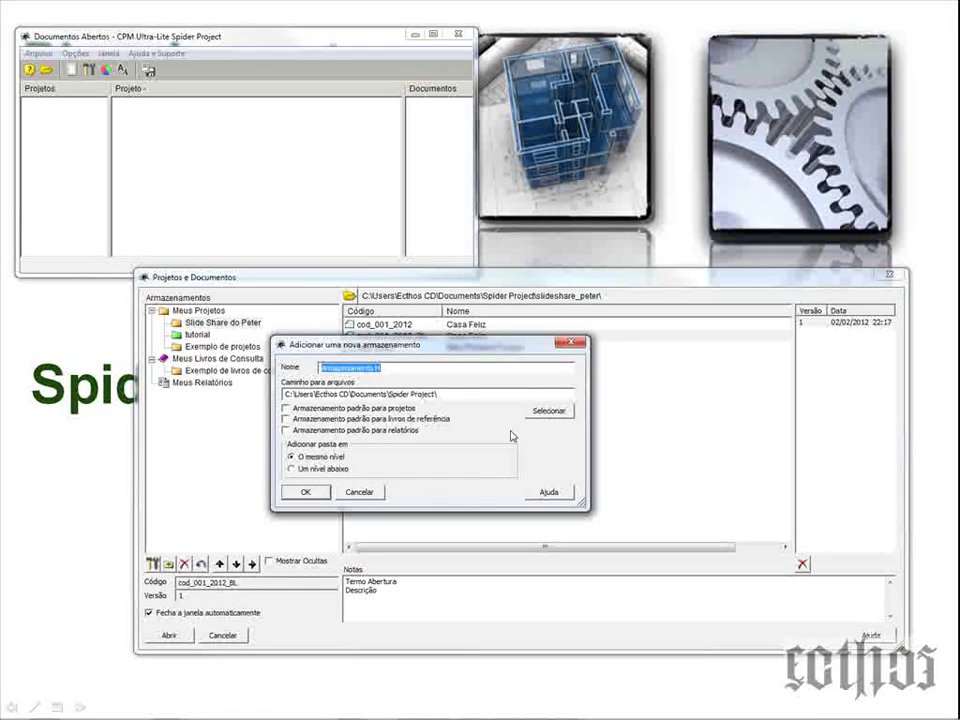
type("Estrutura supra-rede-local")
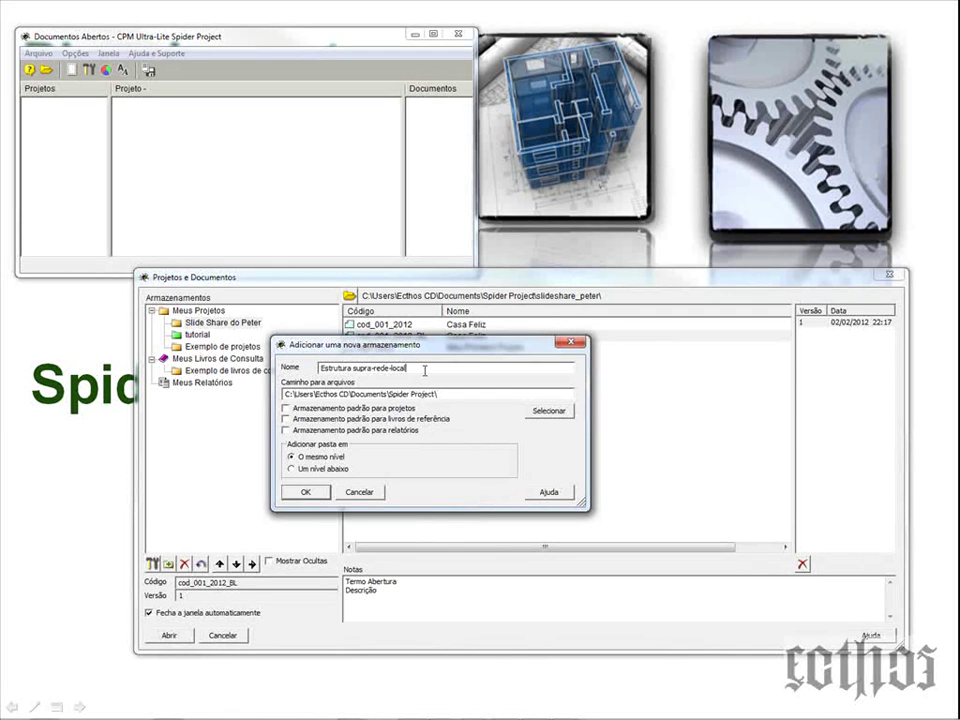
left_click_drag(452, 394, 265, 395)
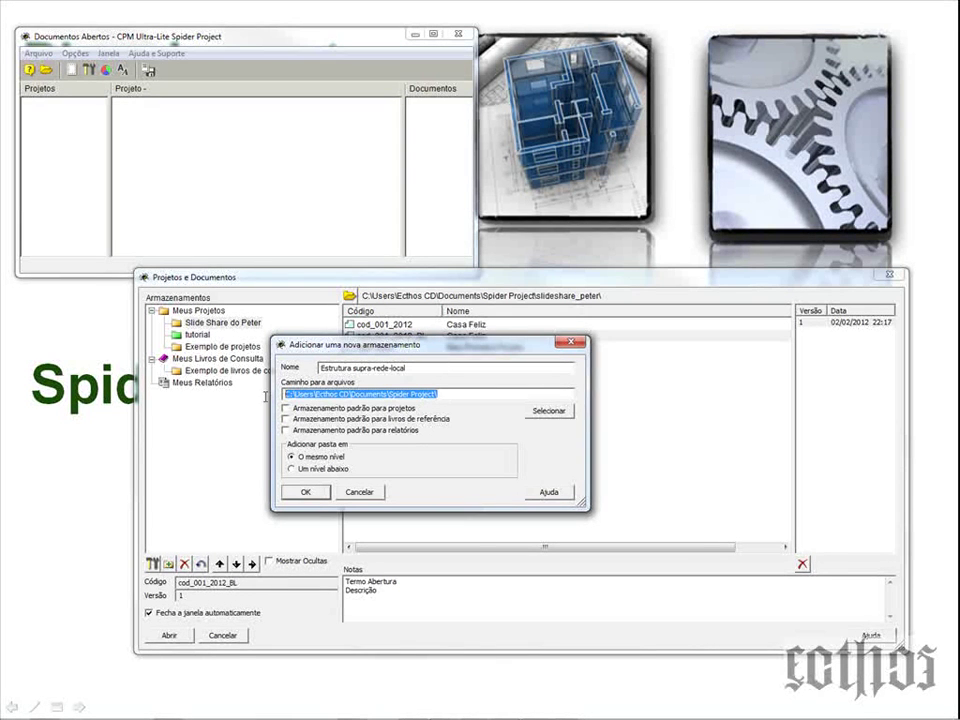
type("D:\\Dropbox\\Dropbox\\SPD1012")
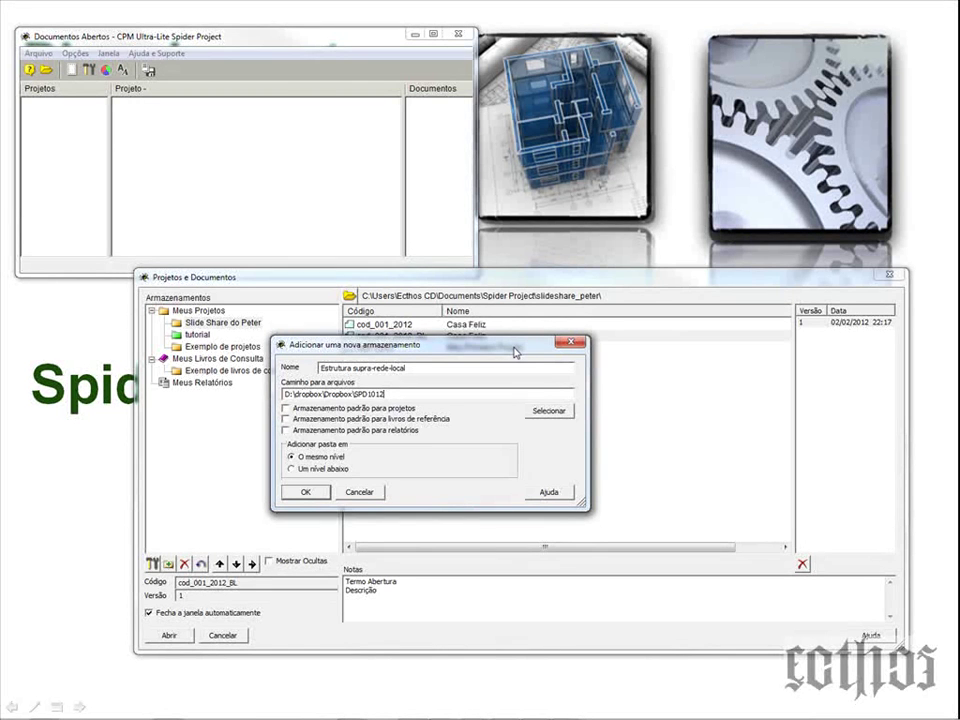
left_click_drag(514, 348, 521, 342)
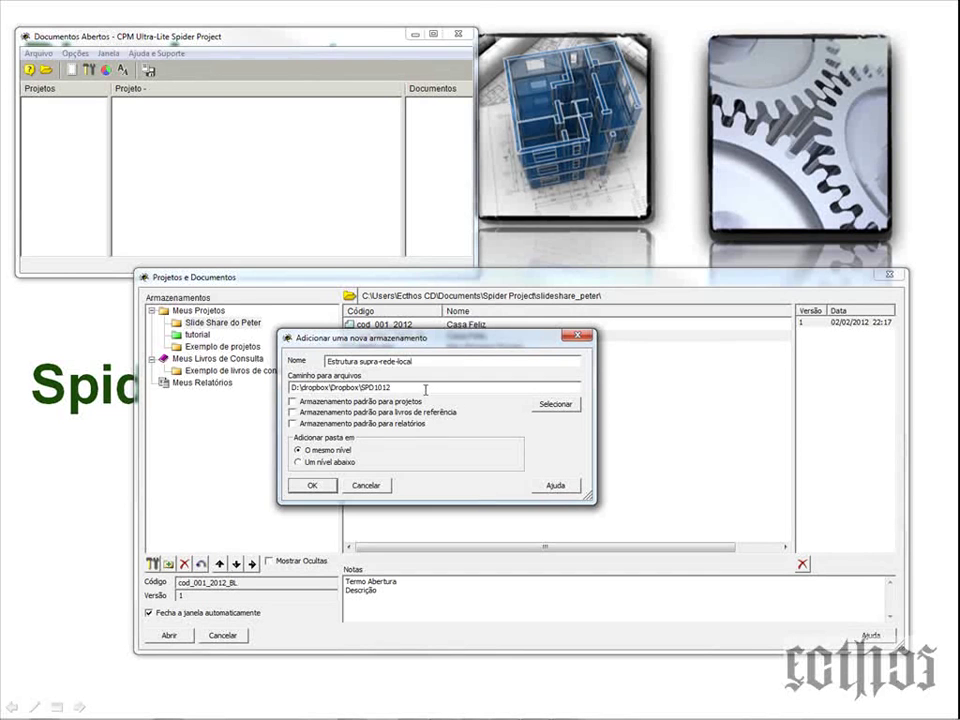
Make the new storage the default for projects, reference books and reports, and add it at the same level
left_click(292, 402)
left_click(293, 412)
left_click(293, 424)
left_click(561, 404)
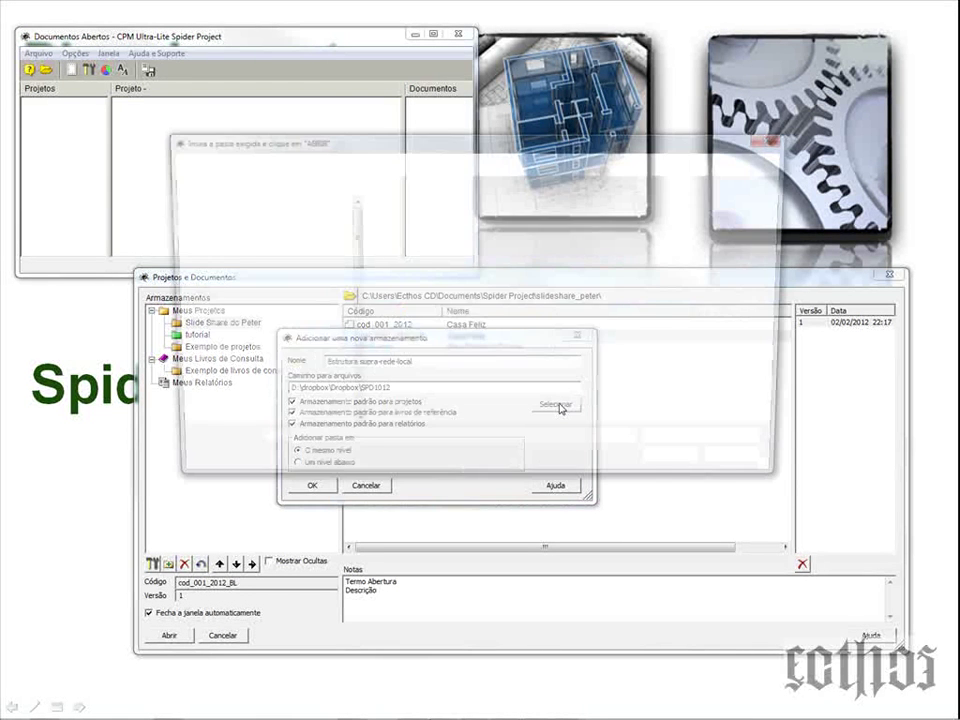
left_click(777, 140)
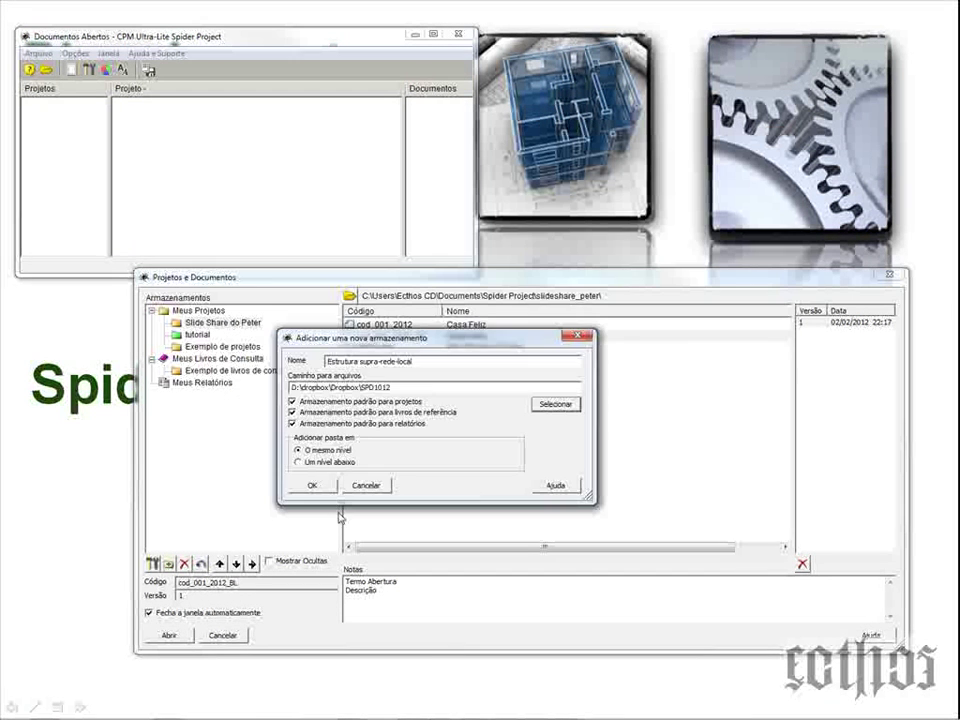
left_click(313, 485)
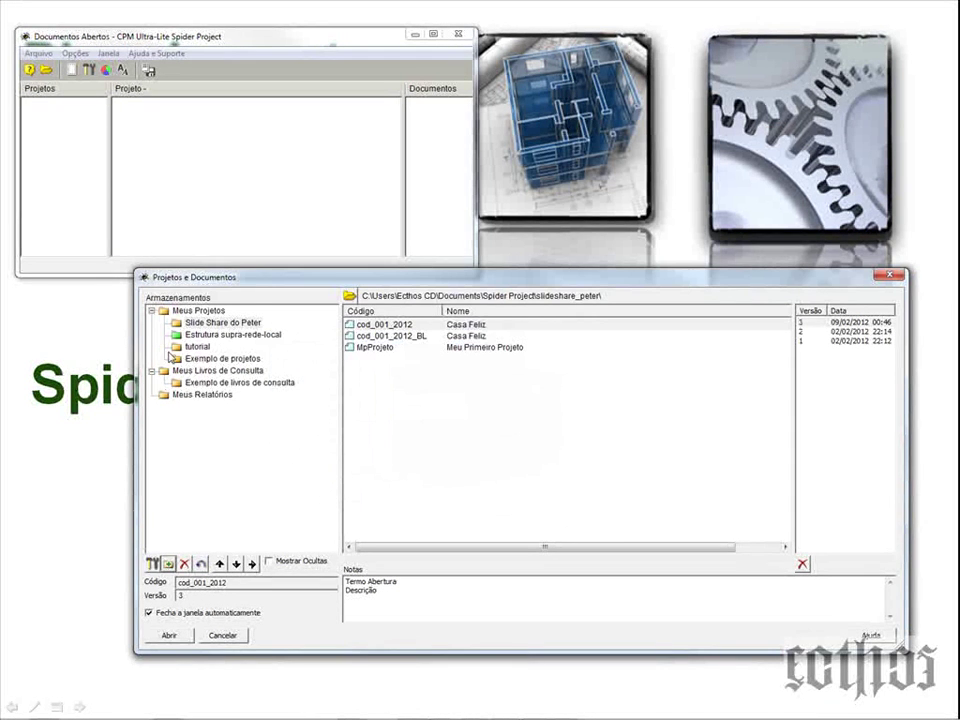
Reorder the storage tree to put Estrutura supra-rede-local first inside Meus Projetos, trying positions outside that folder on the way
left_click(254, 340)
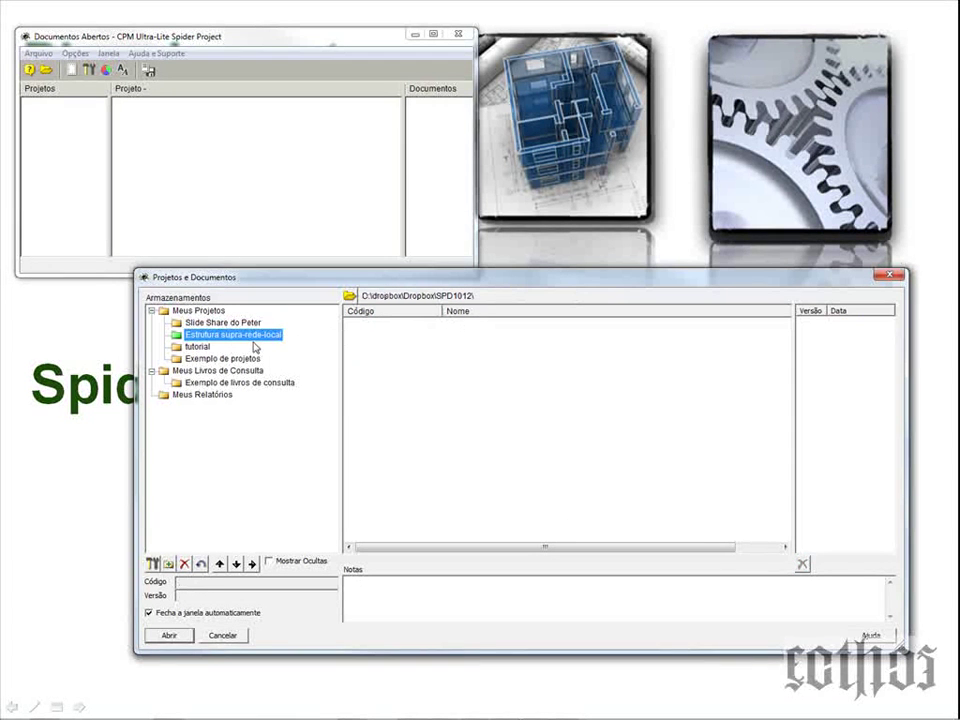
left_click(219, 563)
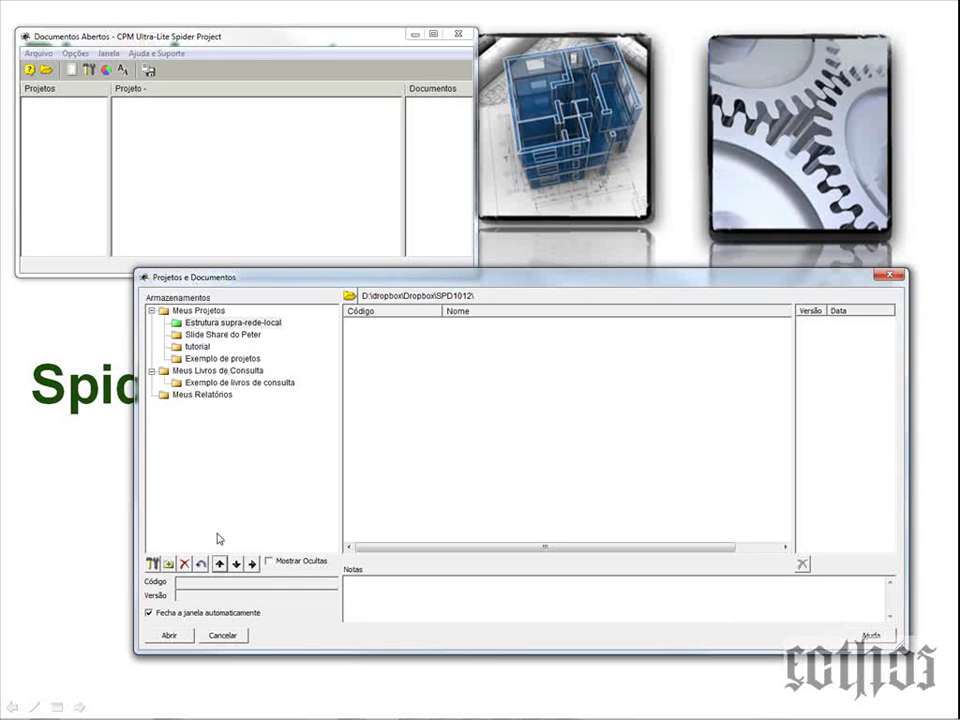
left_click(219, 564)
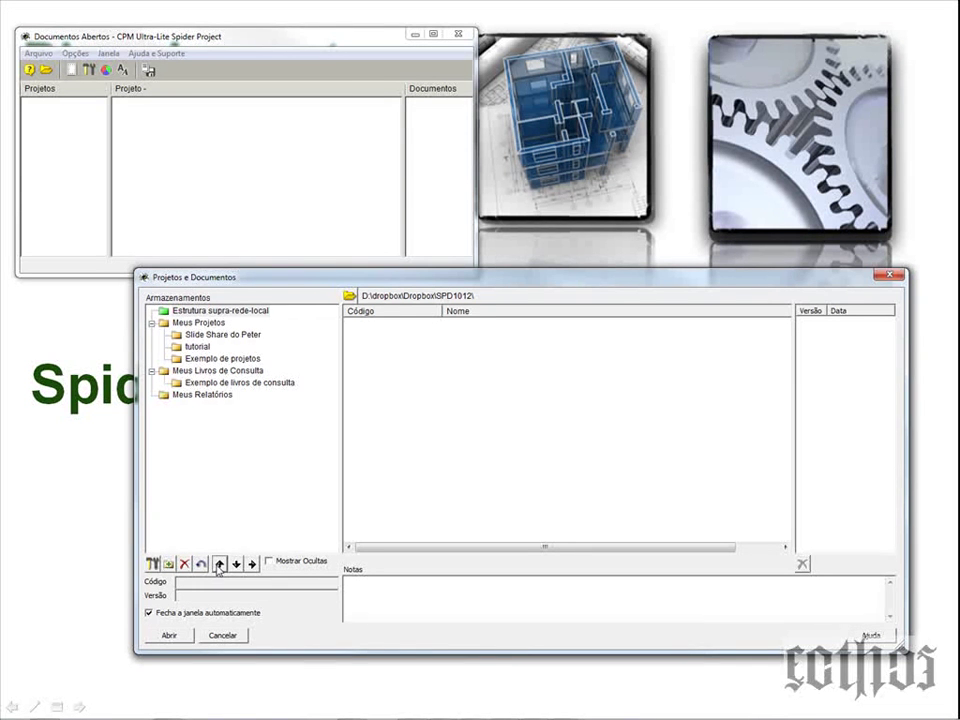
left_click(236, 564)
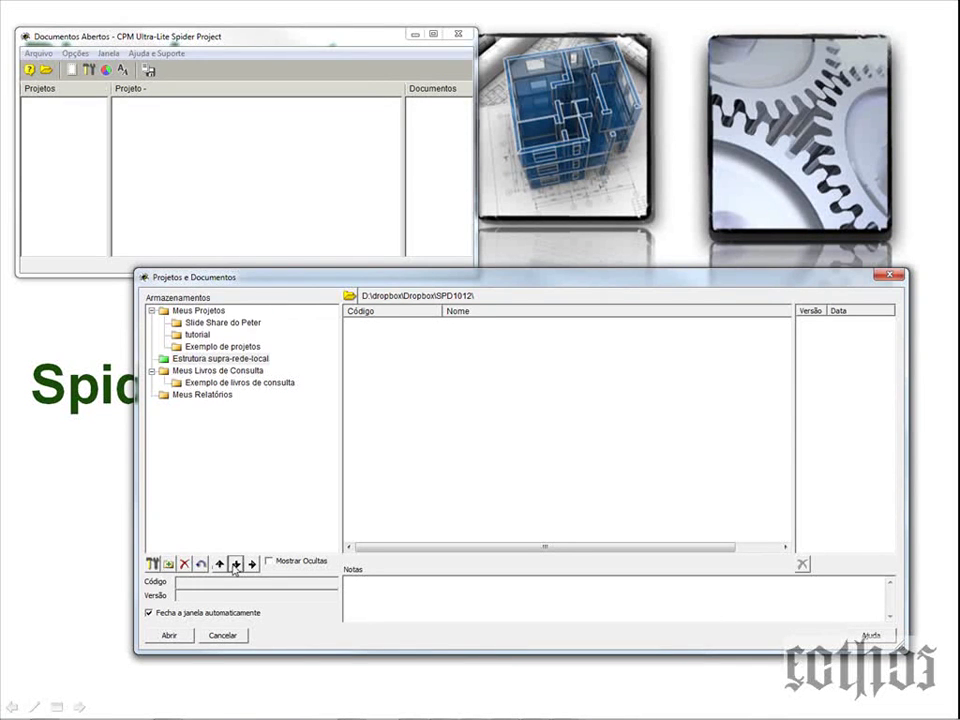
left_click(252, 564)
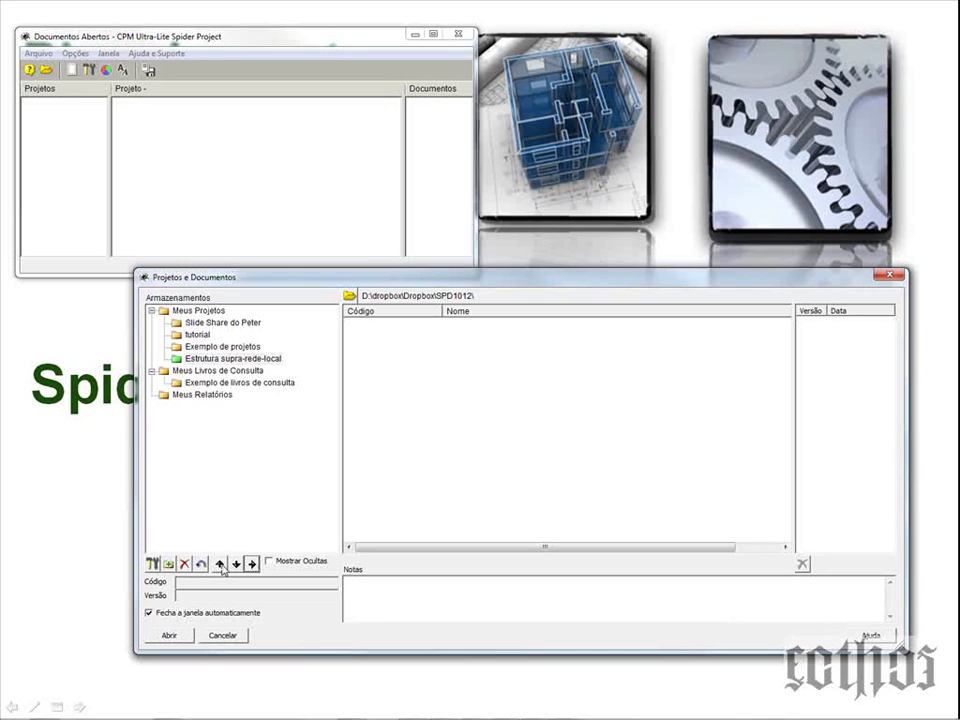
left_click(220, 564)
left_click(220, 564)
left_click(220, 564)
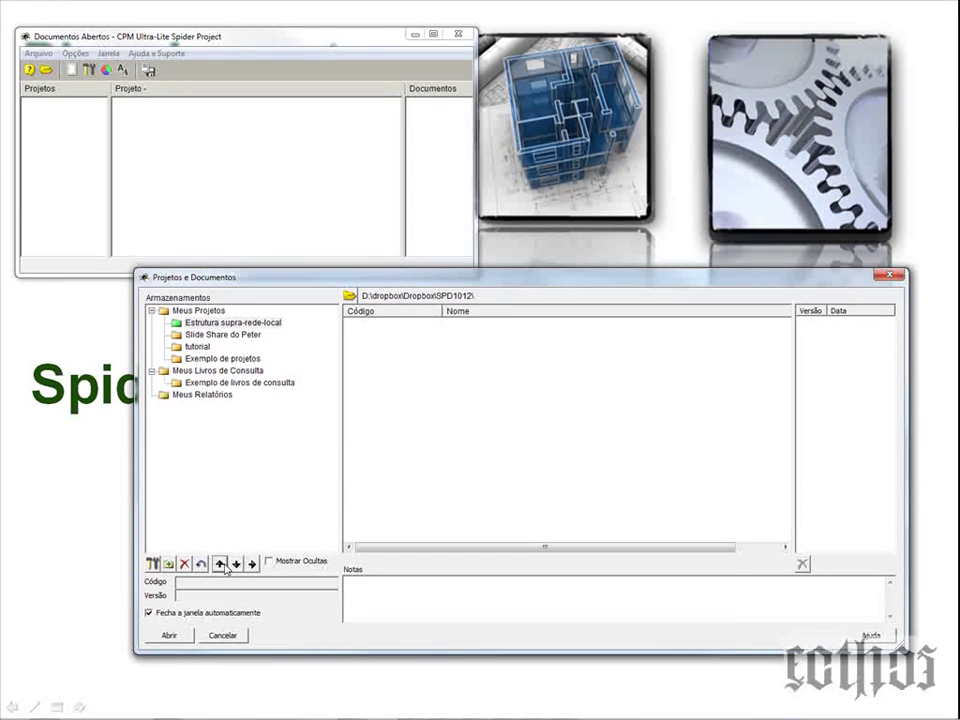
Switch between the Estrutura supra-rede-local and Slide Share storages, ending on Estrutura supra-rede-local, and move the Projetos e Documentos window slightly up
left_click(196, 323)
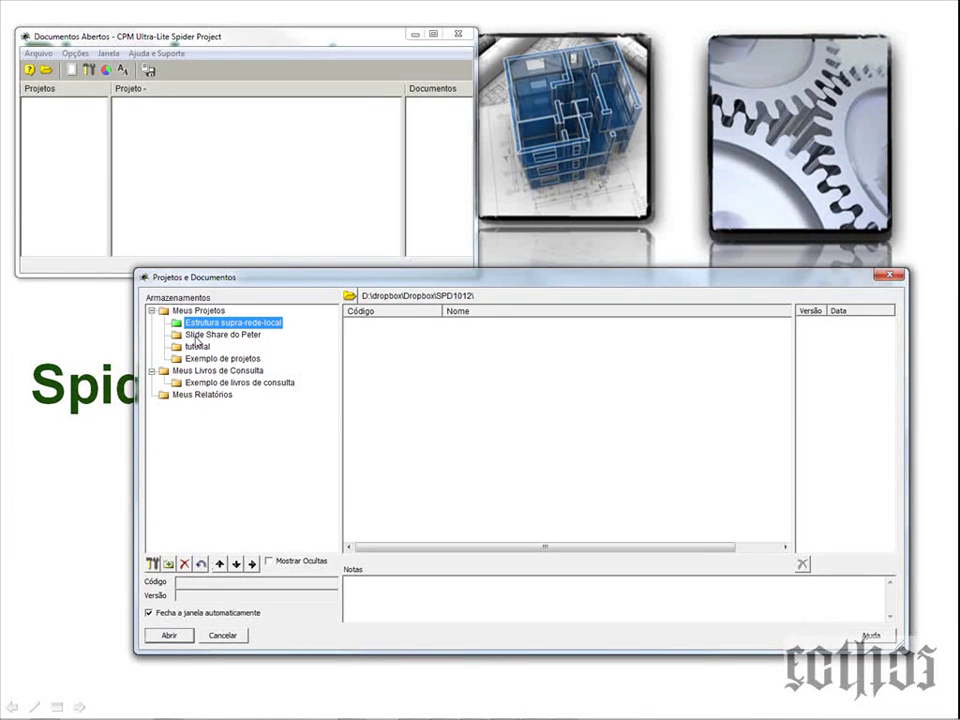
left_click(196, 335)
left_click(200, 323)
left_click_drag(294, 276, 274, 231)
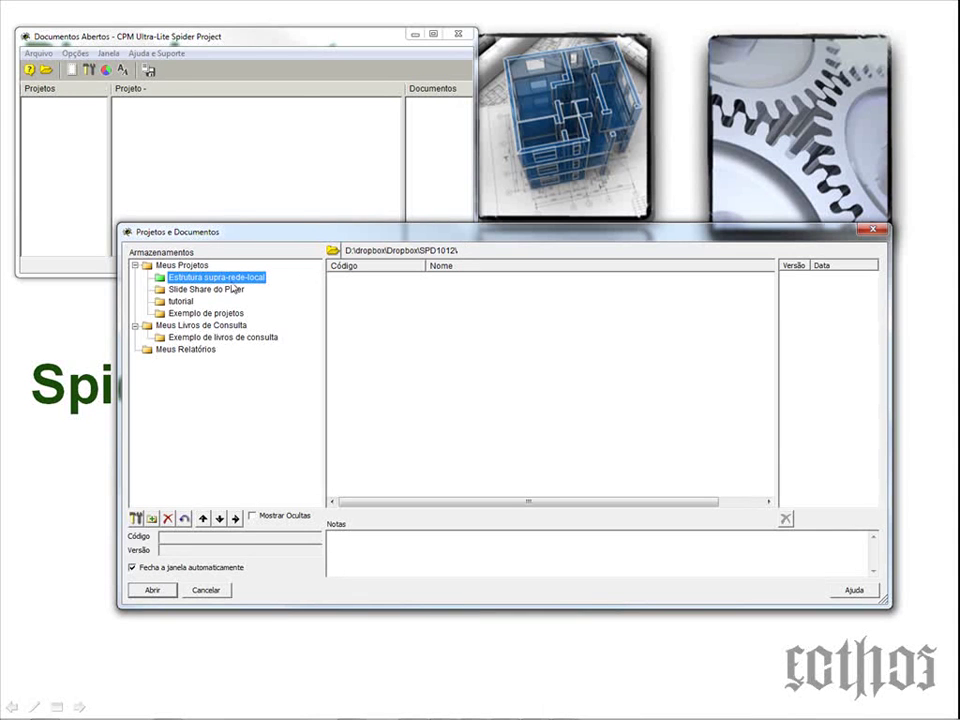
In the properties of Estrutura supra-rede-local, set the file path to the FSP1012-001 folder inside SPD1012
left_click(137, 519)
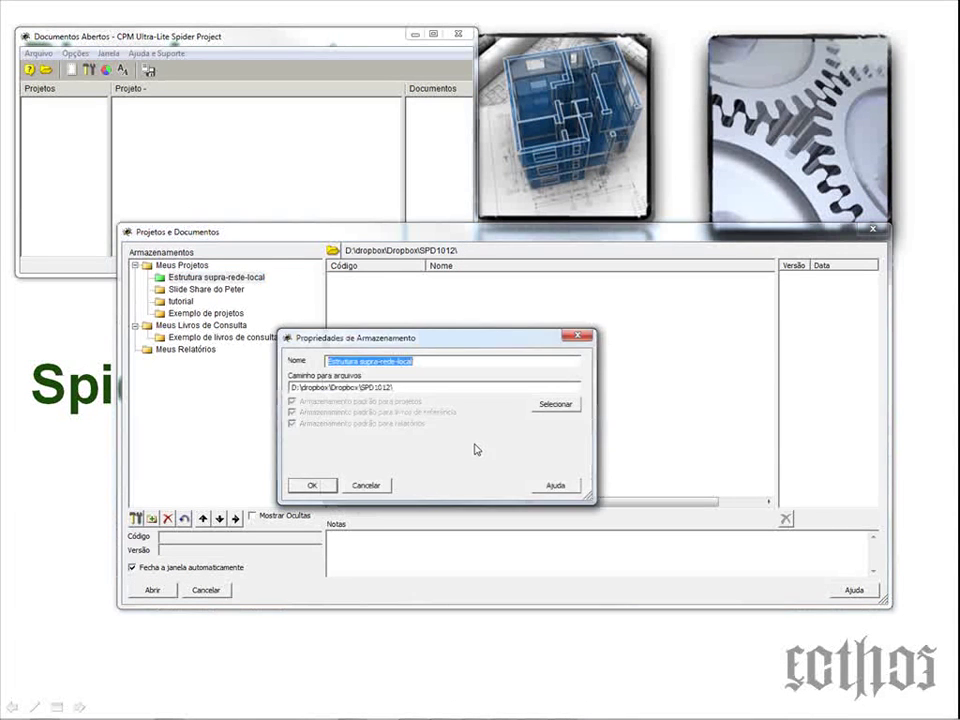
left_click(560, 405)
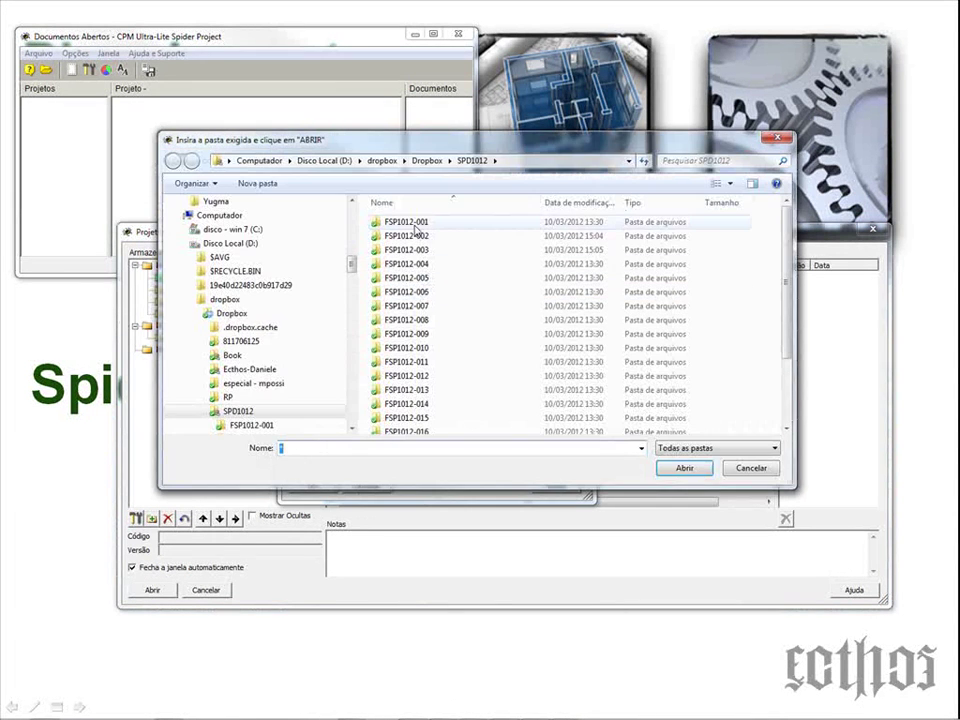
double_click(416, 220)
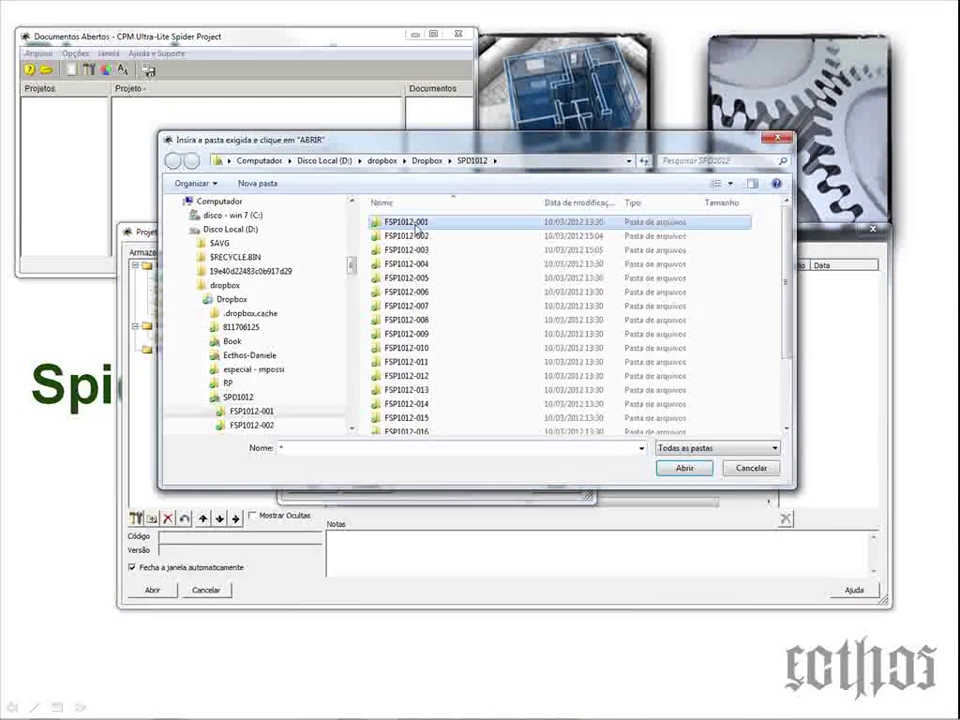
left_click(684, 468)
Copy the folder name from the path, rename the storage as empresa FSP1012-001 and save its properties
left_click_drag(463, 388, 393, 388)
key("ctrl+c")
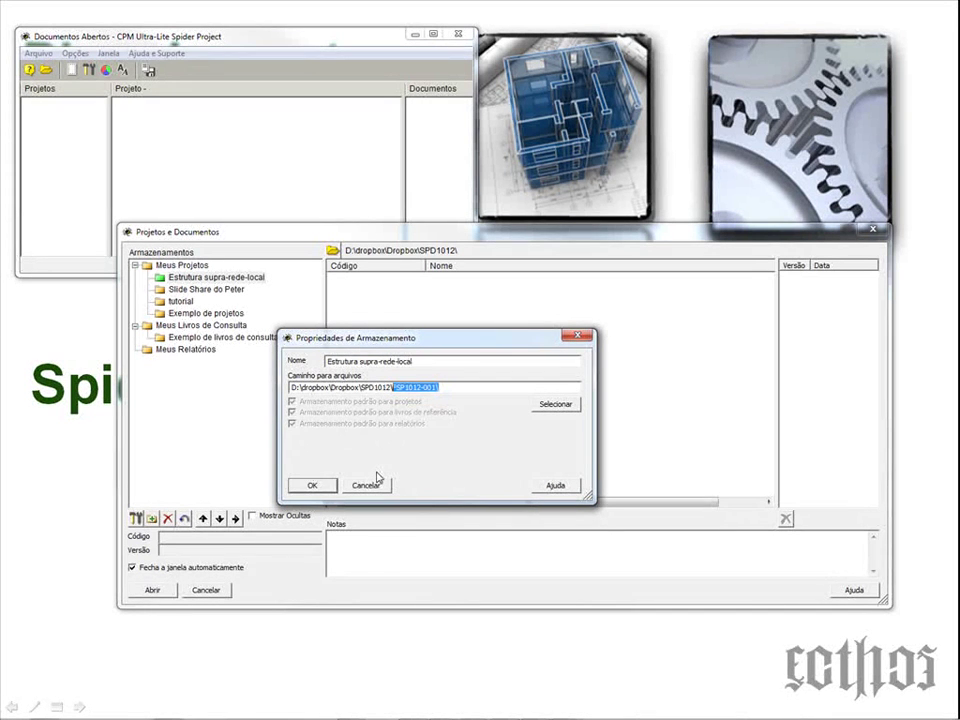
left_click(469, 361)
left_click_drag(469, 361, 326, 362)
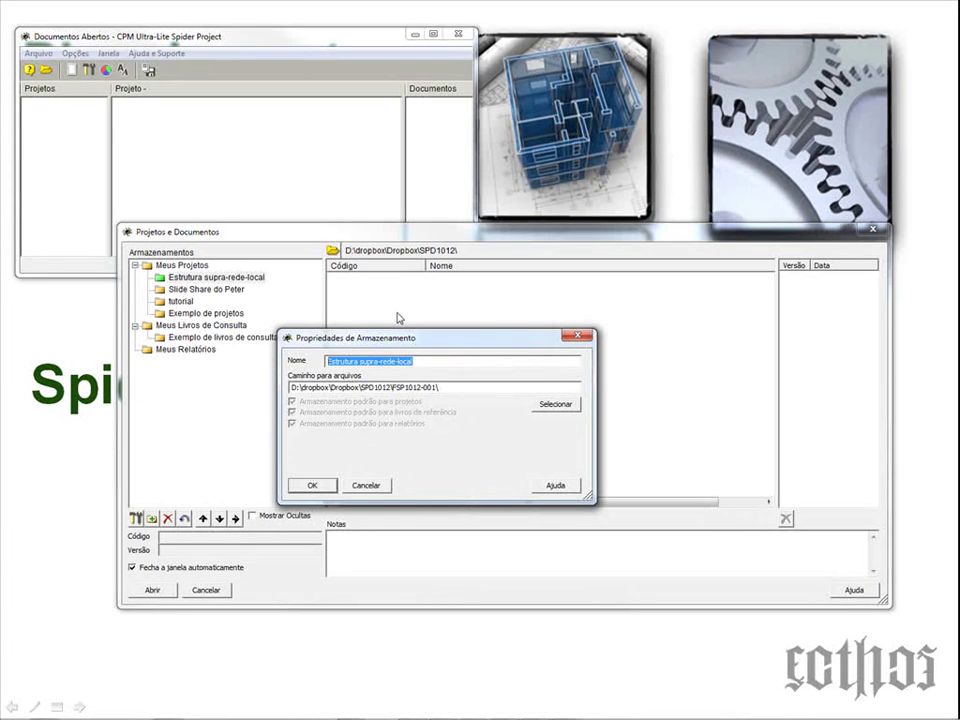
type("em")
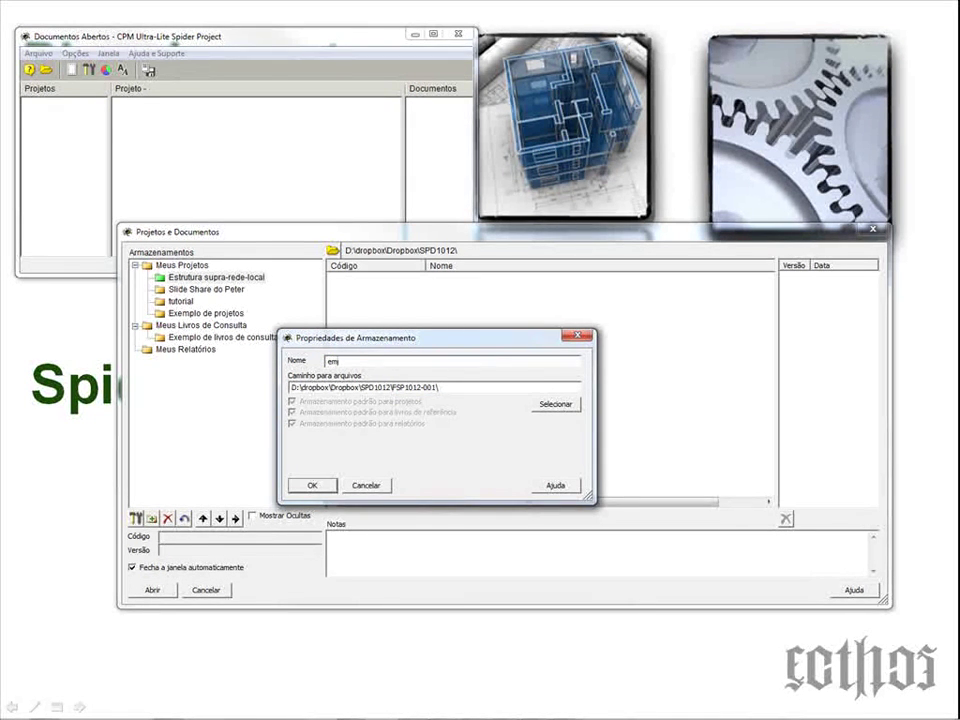
type("represa")
key("ctrl+v")
left_click(314, 486)
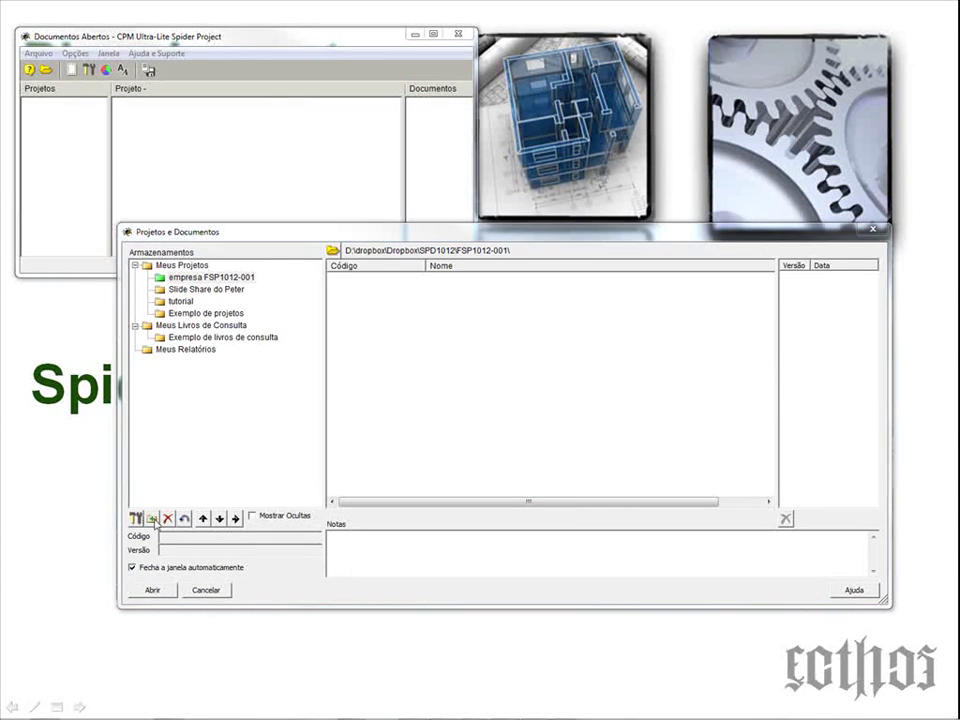
Start another new storage and name it empresa FSP1012-002
left_click(136, 518)
type("e")
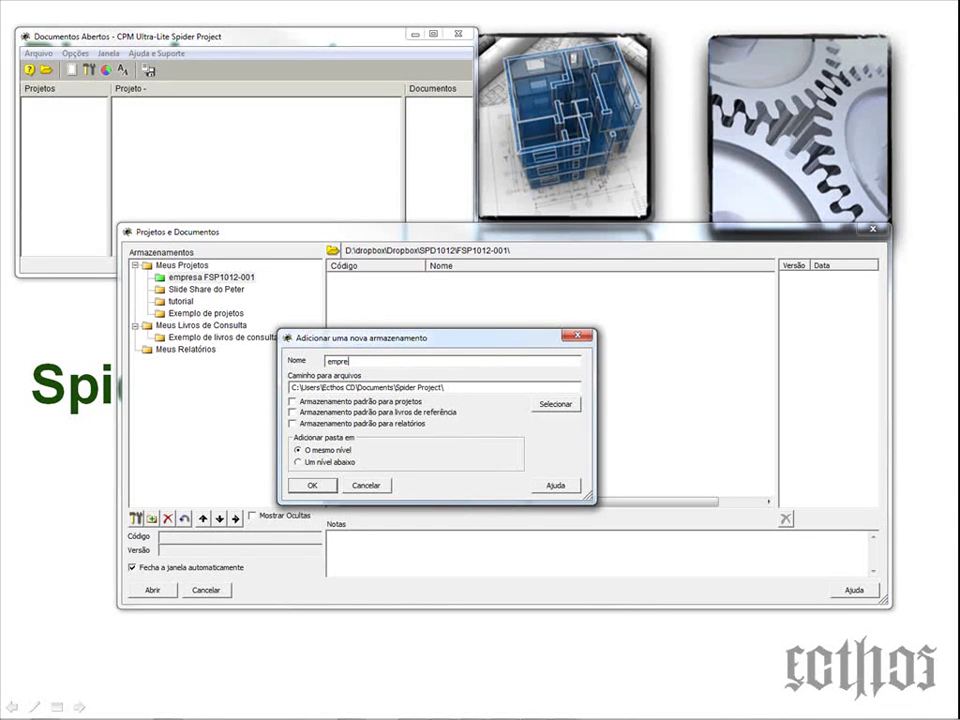
type("mpeesa FSP1012-001")
key("BackSpace")
type("2")
left_click(545, 410)
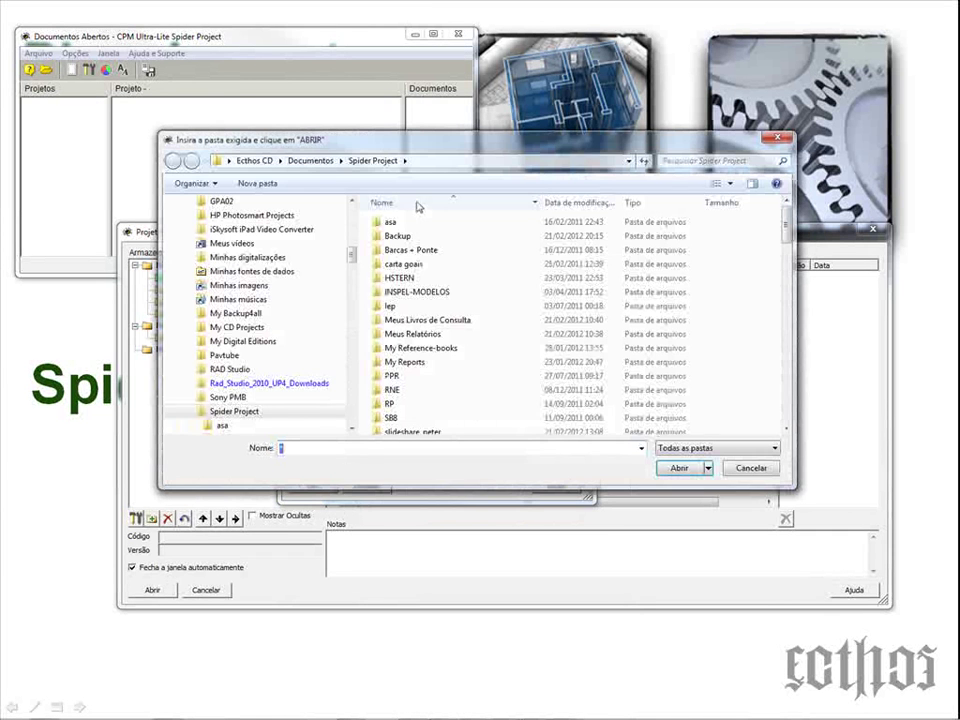
left_click(436, 166)
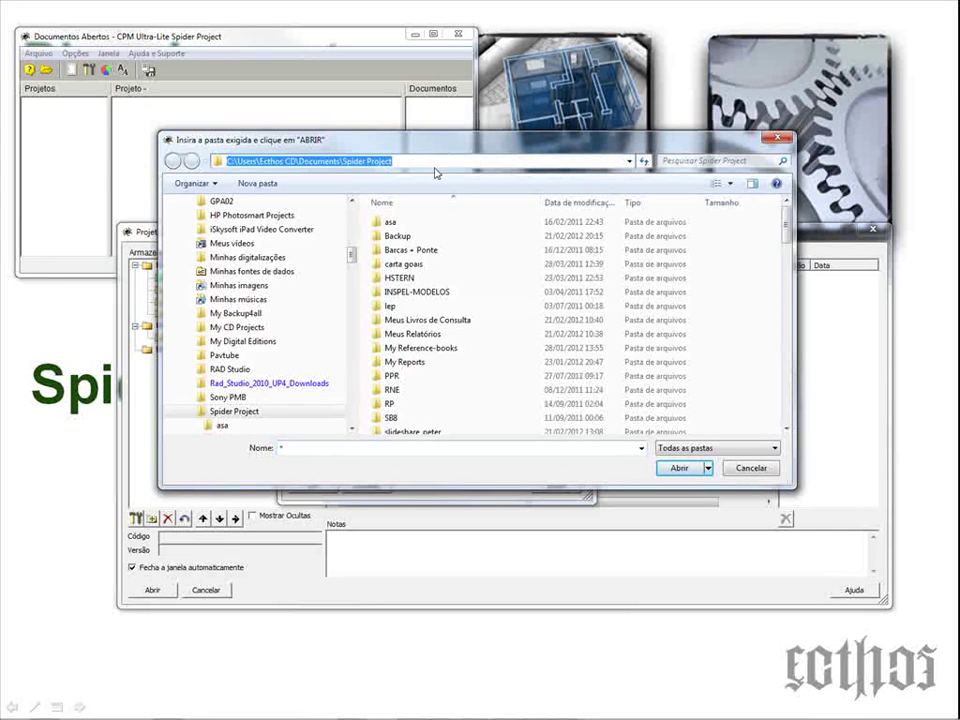
key("ctrl+v")
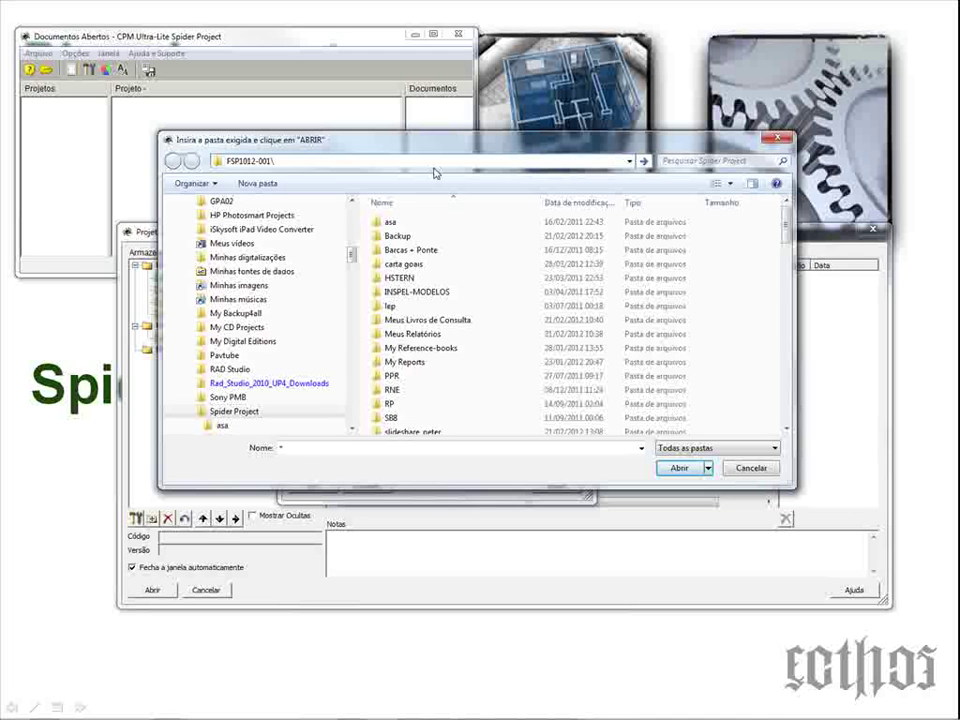
key("ctrl+z")
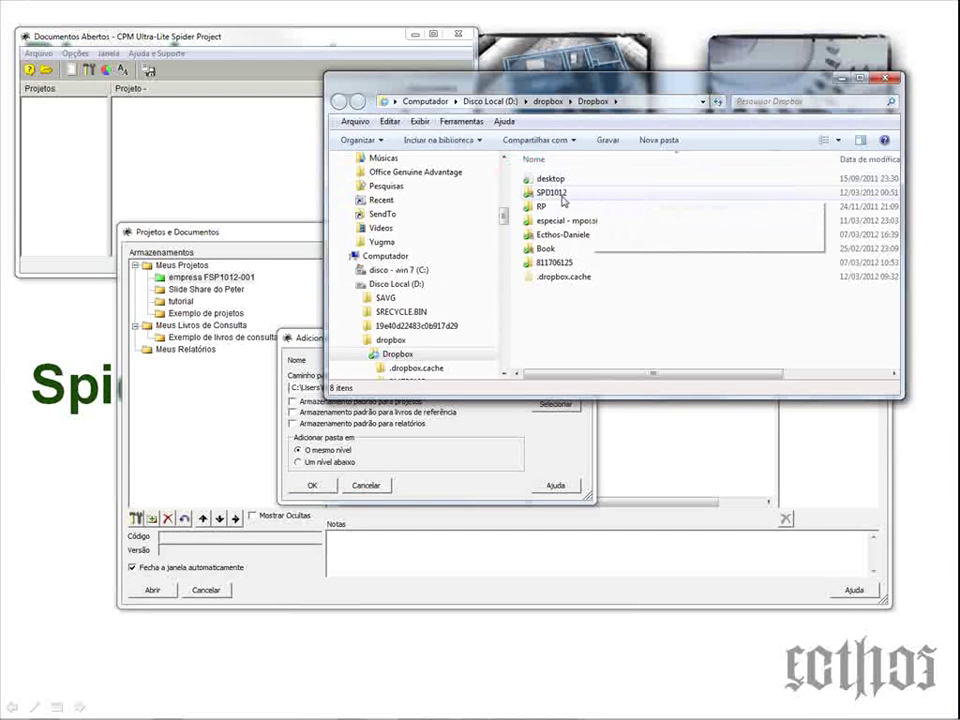
In Windows Explorer, open the FSP1012-002 folder inside SPD1012, copy its path and close the window
double_click(560, 196)
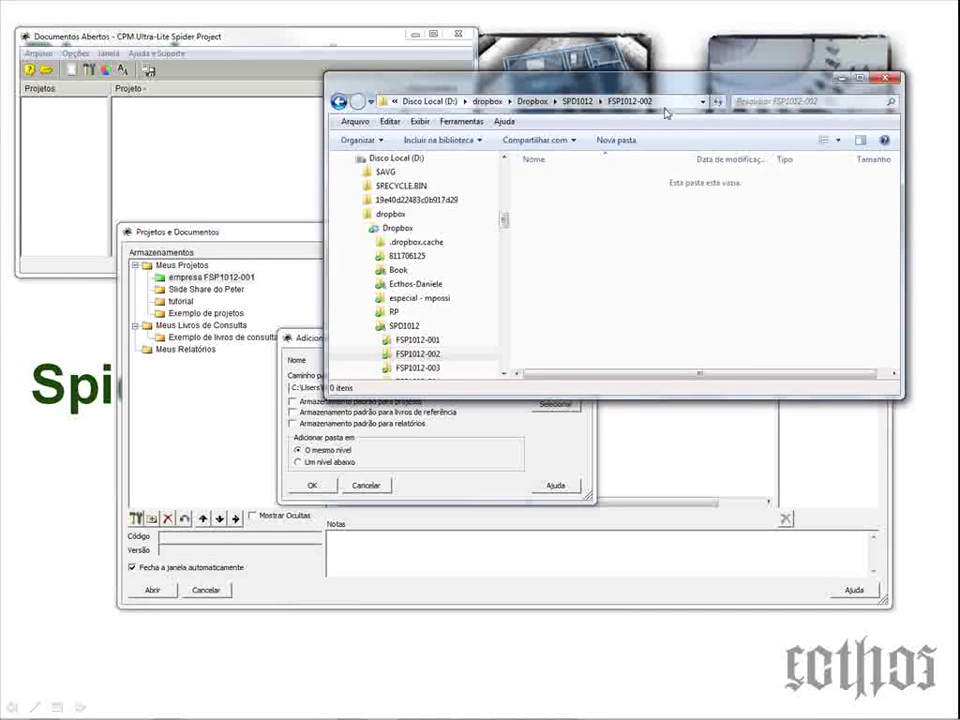
left_click(670, 101)
key("ctrl+c")
right_click(670, 101)
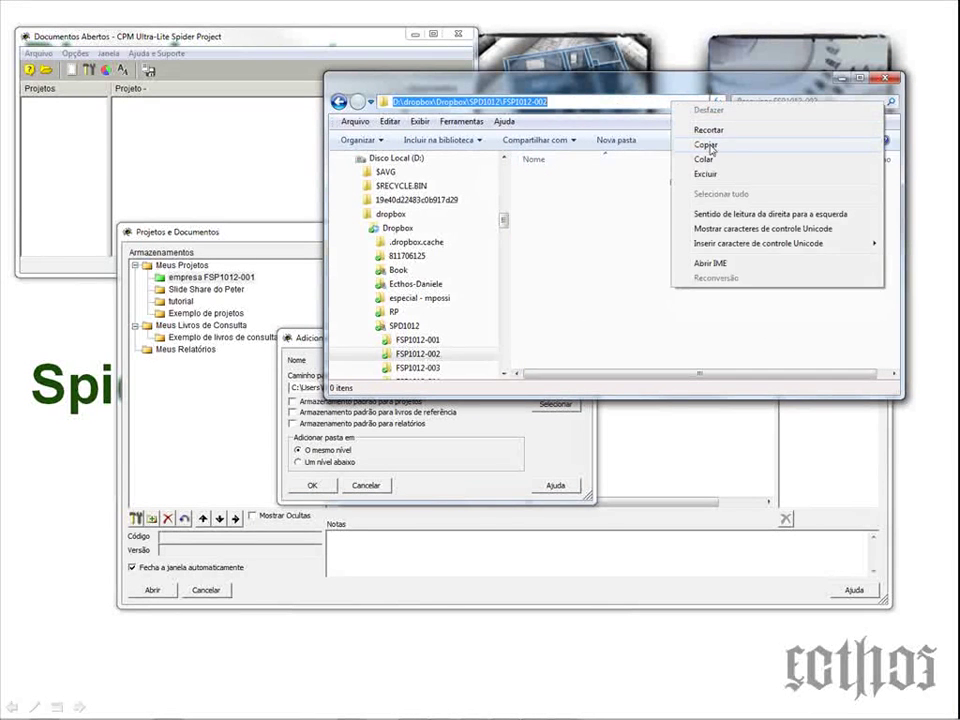
left_click(706, 145)
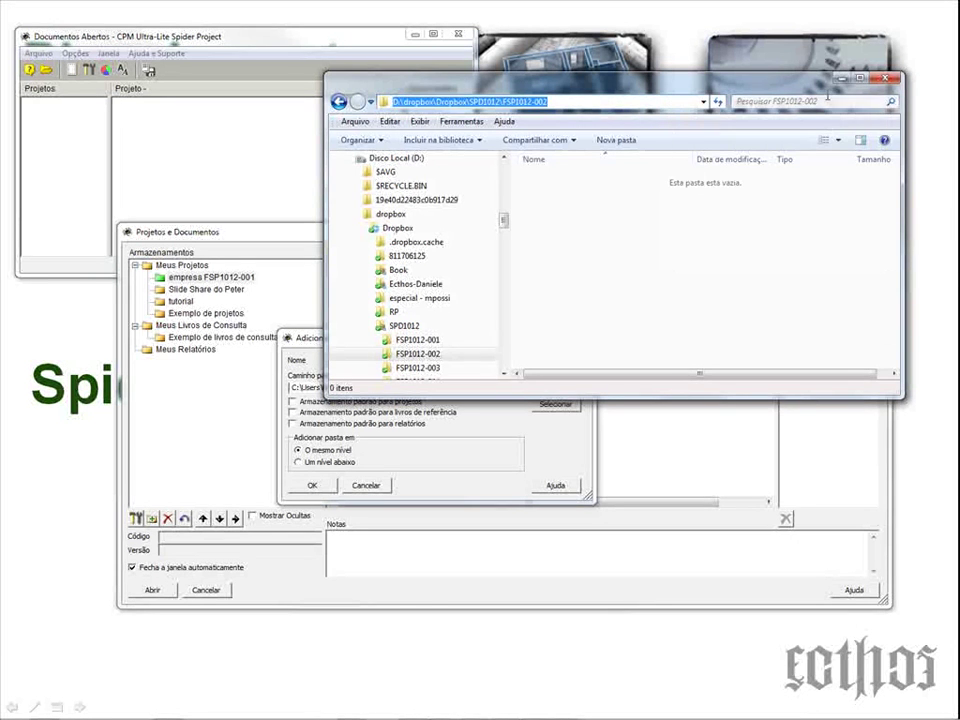
left_click(884, 80)
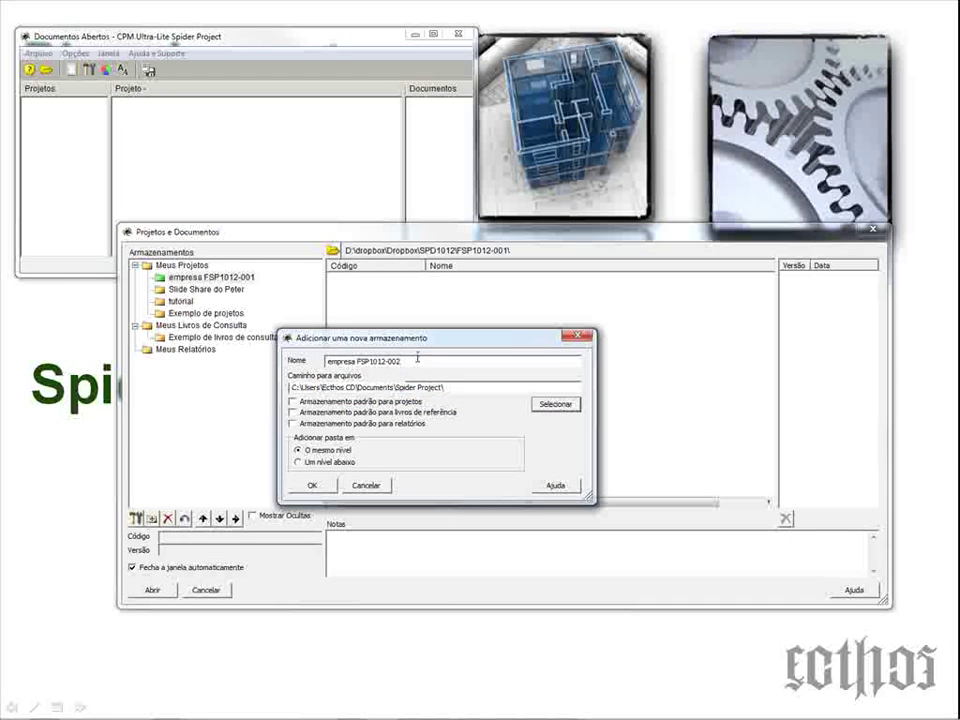
Replace the new storage's file path with D:\dropbox\Dropbox\SPD1012\FSP1012-002 and add the storage
left_click_drag(466, 388, 238, 392)
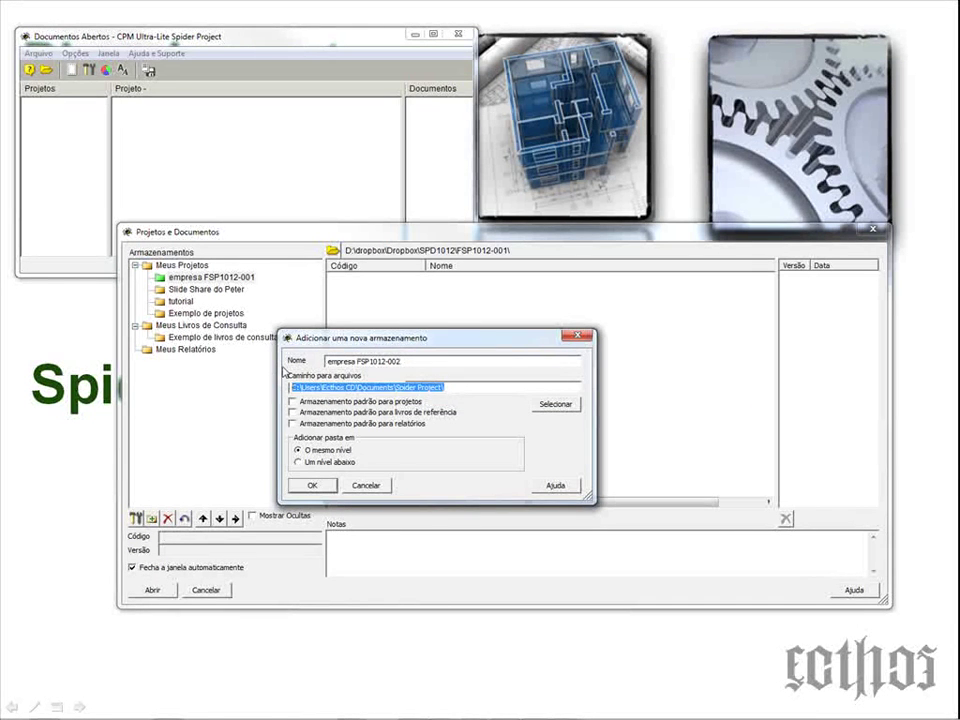
key("ctrl+v")
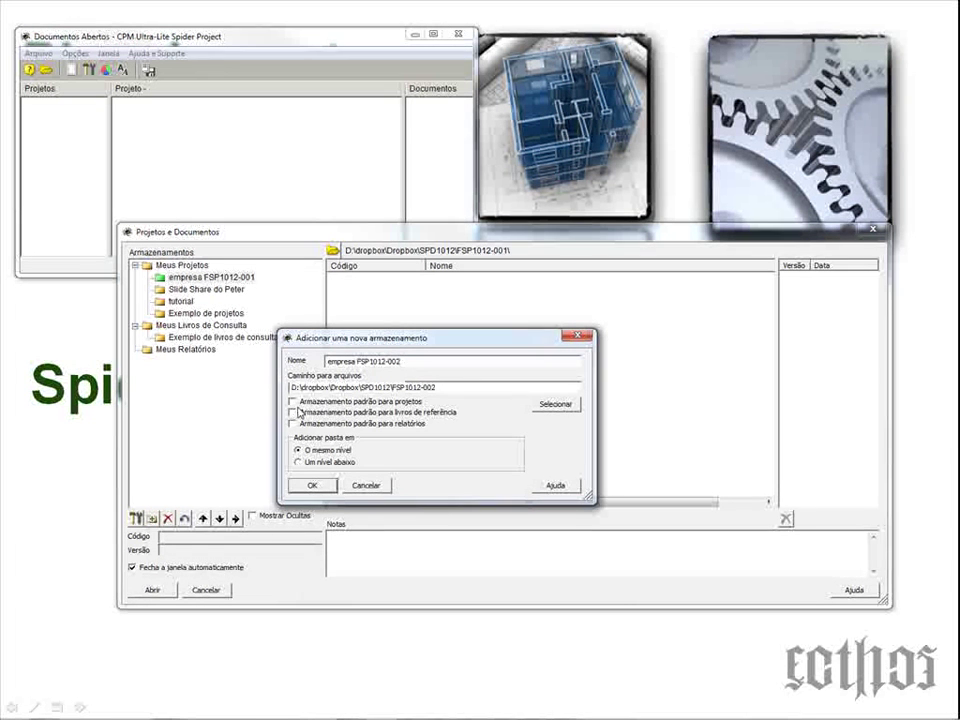
left_click(313, 486)
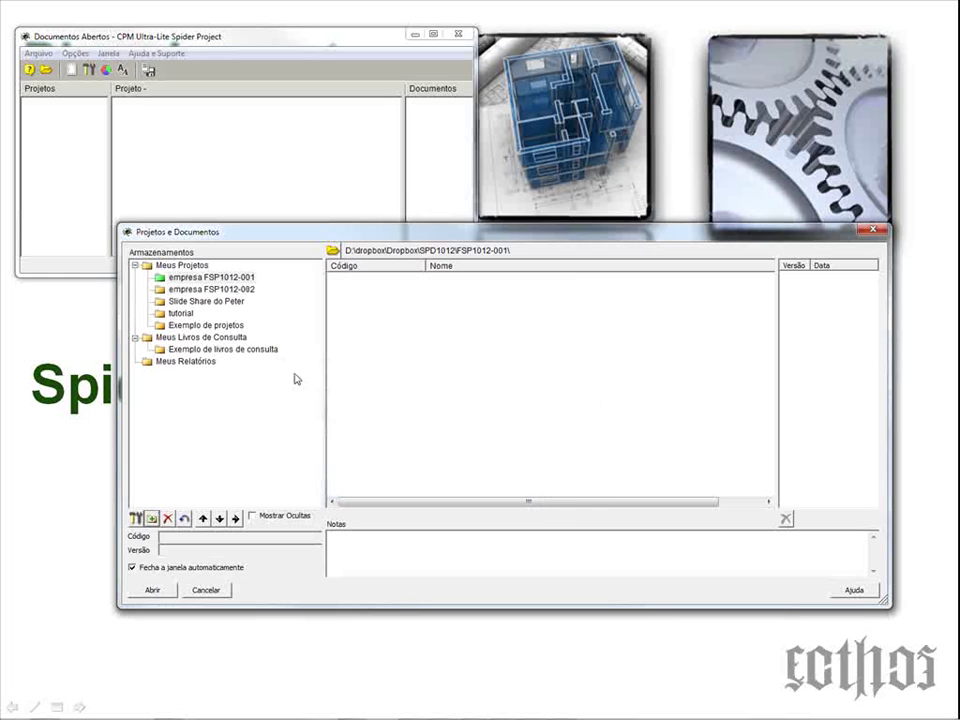
Compare the contents and folder paths of the empresa FSP1012-001 and empresa FSP1012-002 storages
left_click(189, 292)
left_click(187, 279)
left_click(189, 290)
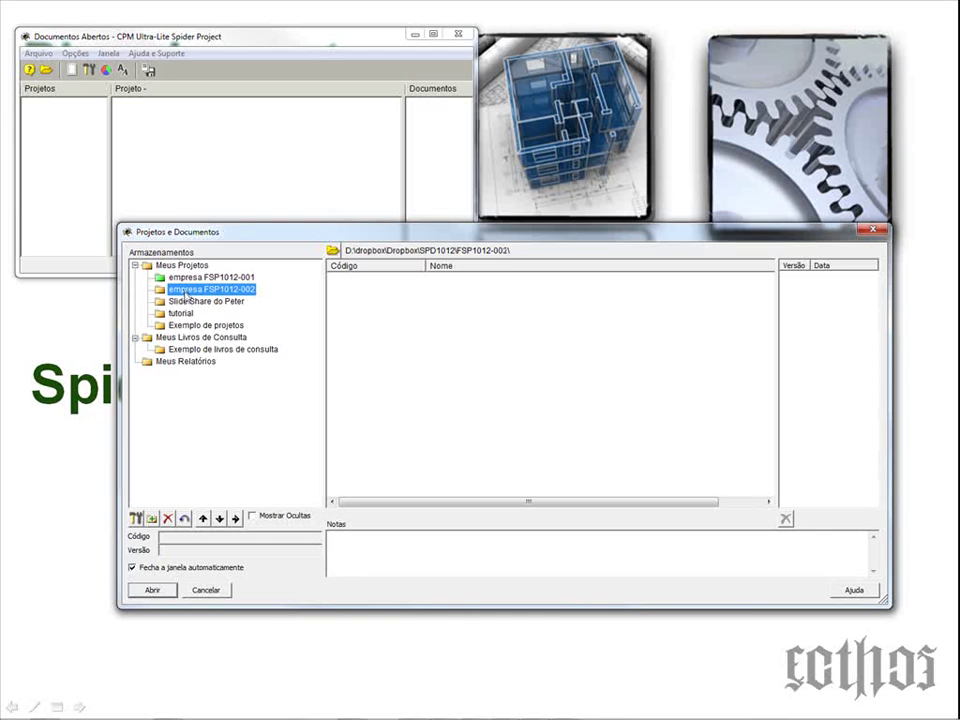
left_click(187, 280)
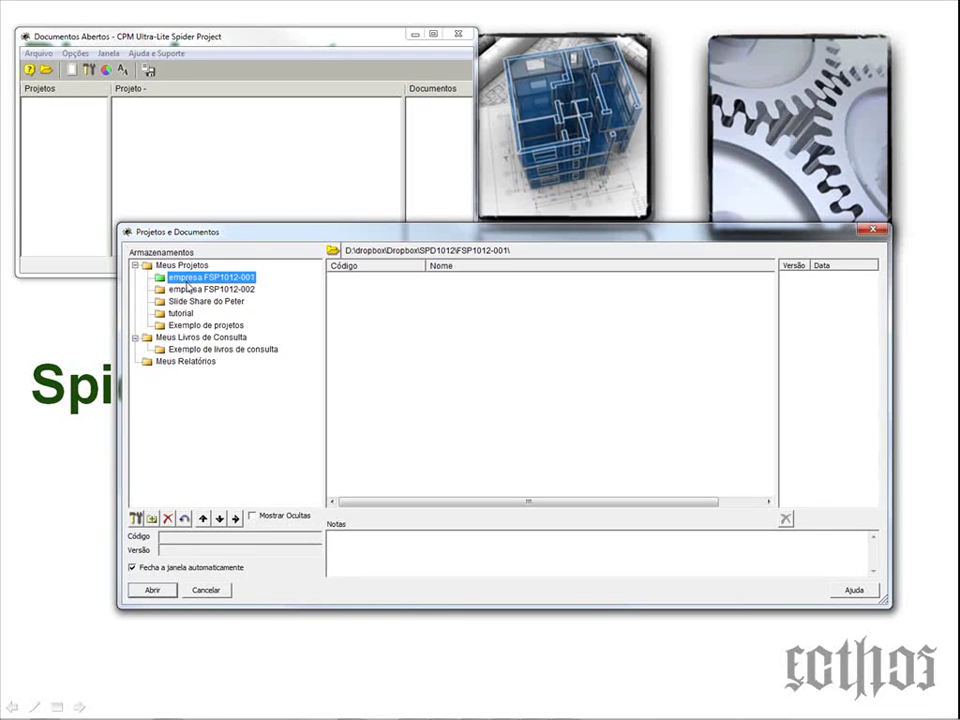
left_click(242, 289)
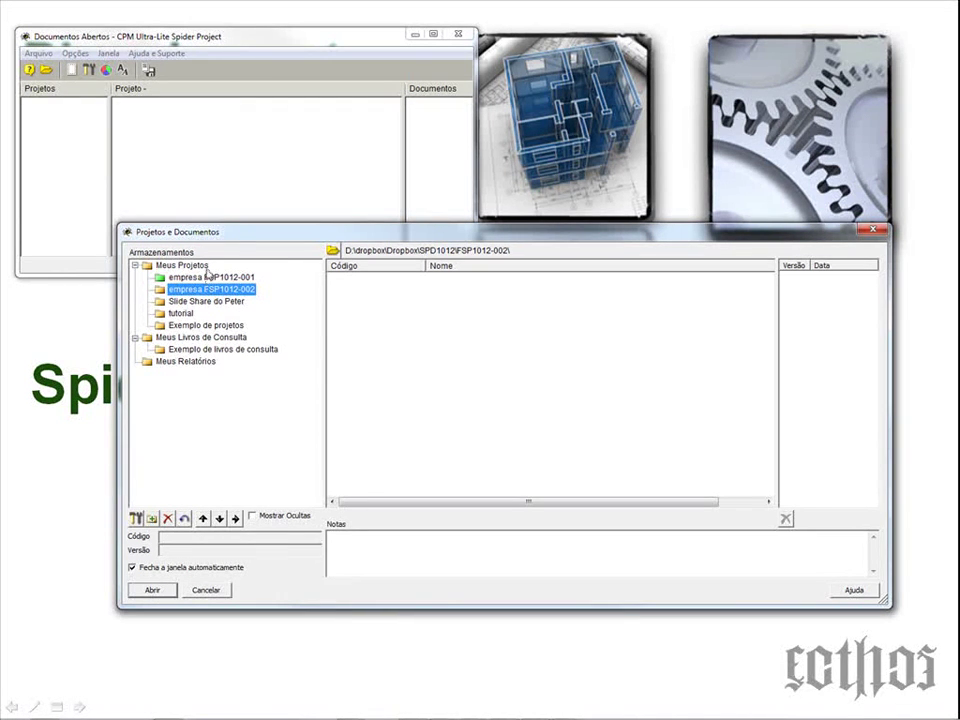
Try to open from the empresa FSP1012-001 storage without choosing a project, and close the Projetos e Documentos window
left_click(208, 277)
left_click(152, 589)
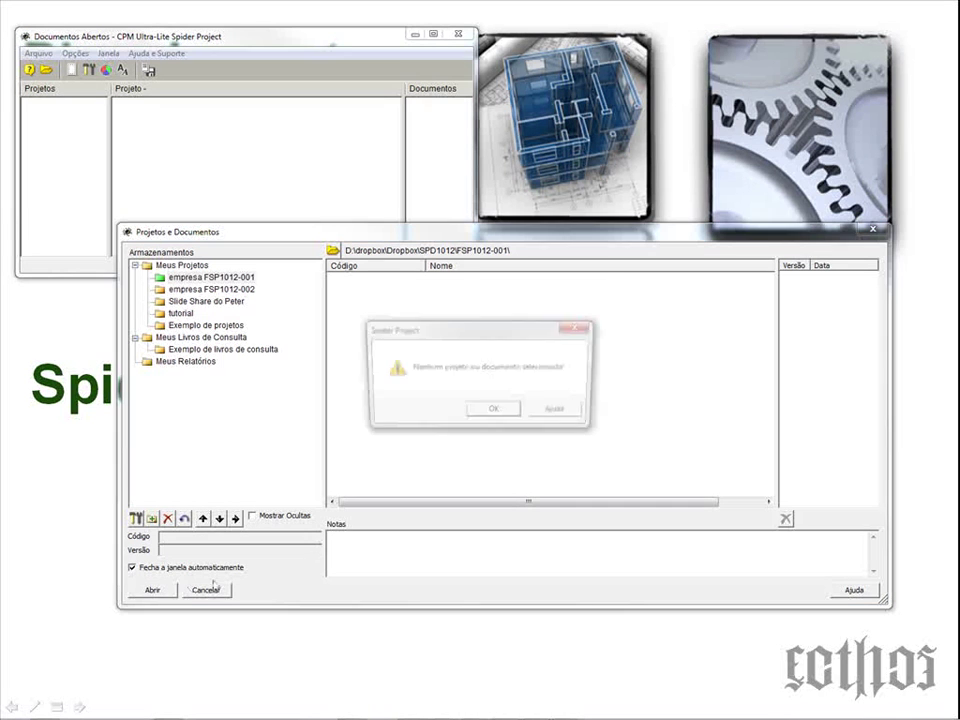
left_click(490, 410)
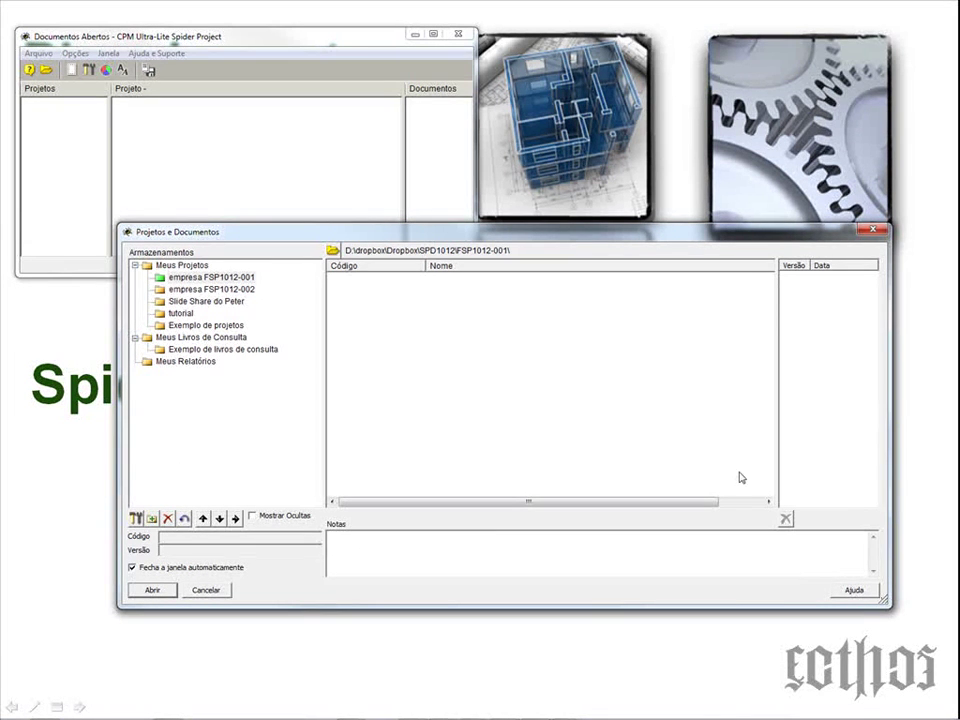
left_click(871, 232)
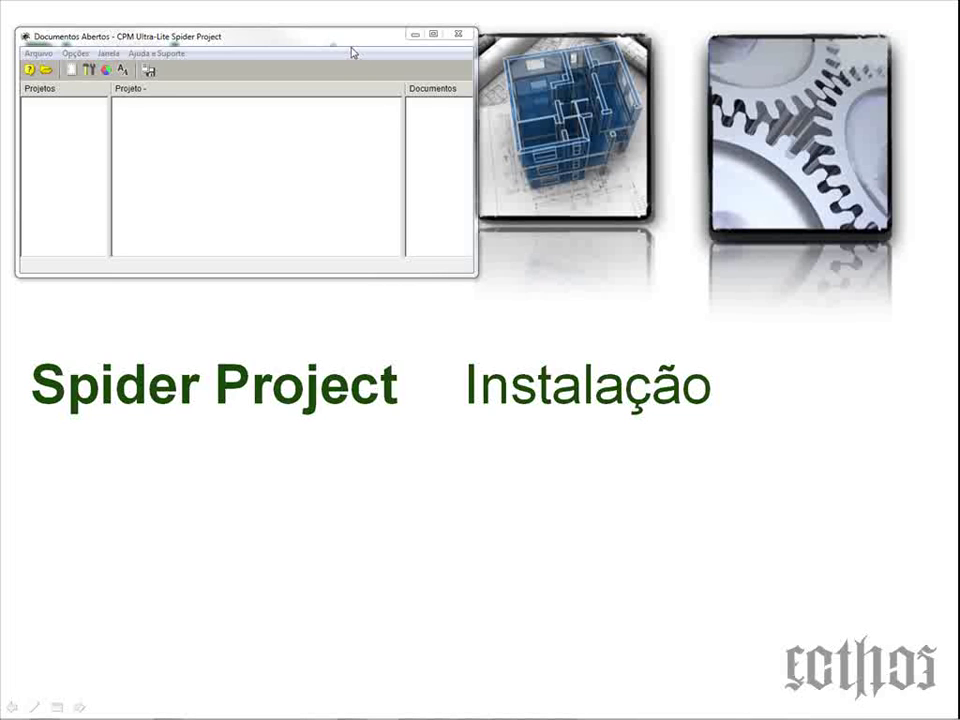
Reposition the Documentos Abertos window and look through its available options, file commands and recent projects
left_click_drag(344, 40, 381, 279)
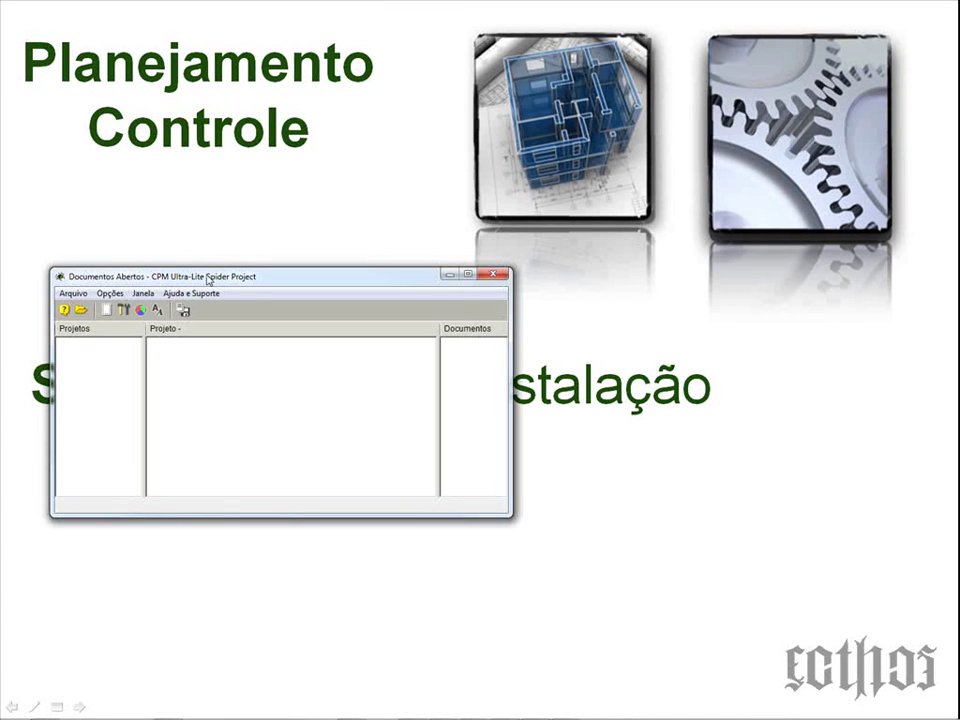
left_click_drag(209, 281, 214, 128)
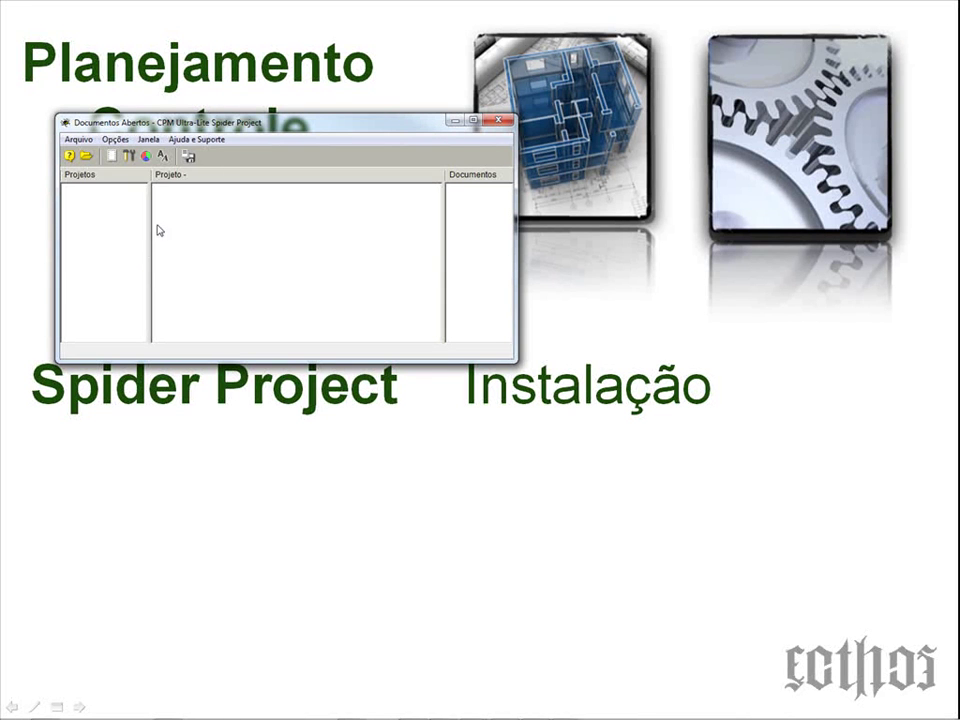
left_click(112, 141)
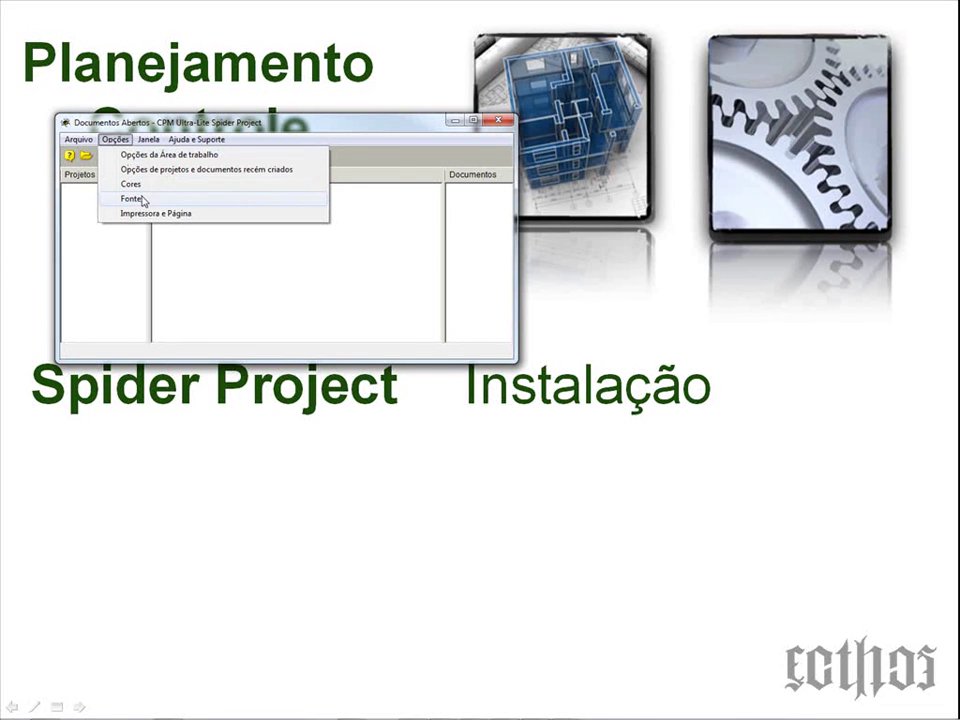
mouse_move(75, 141)
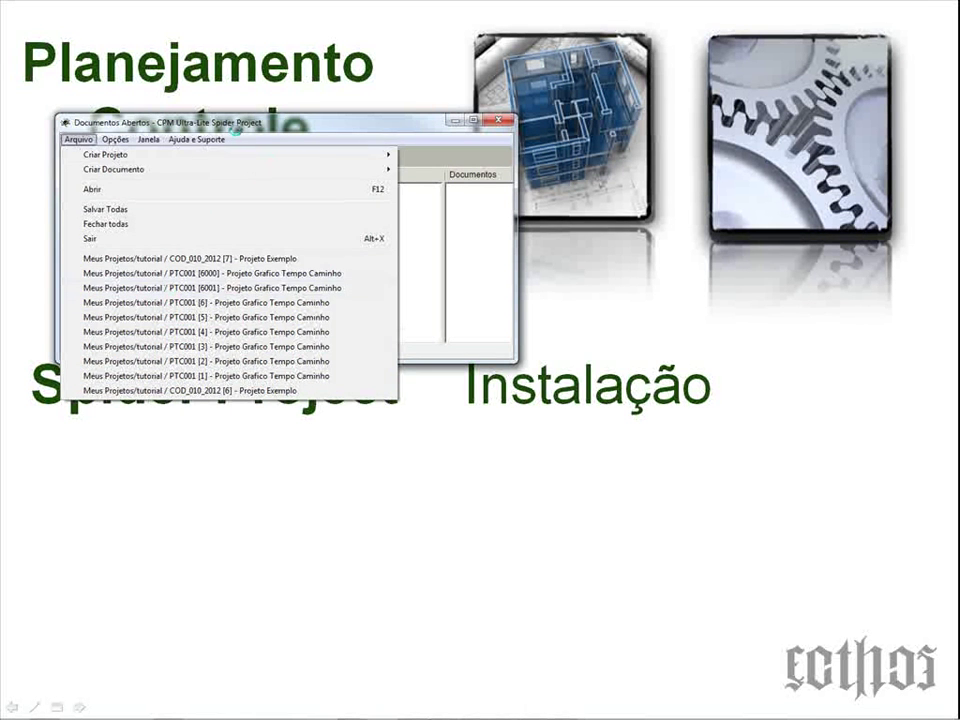
left_click(233, 128)
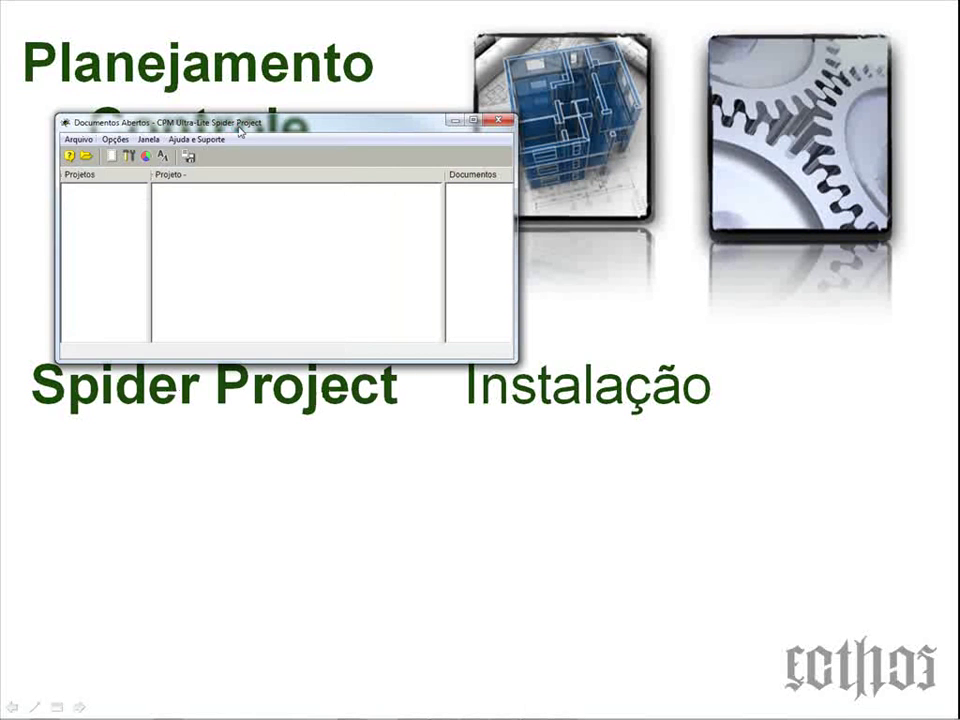
View the Projetos e Documentos window, shift it slightly upward and close it
left_click(86, 157)
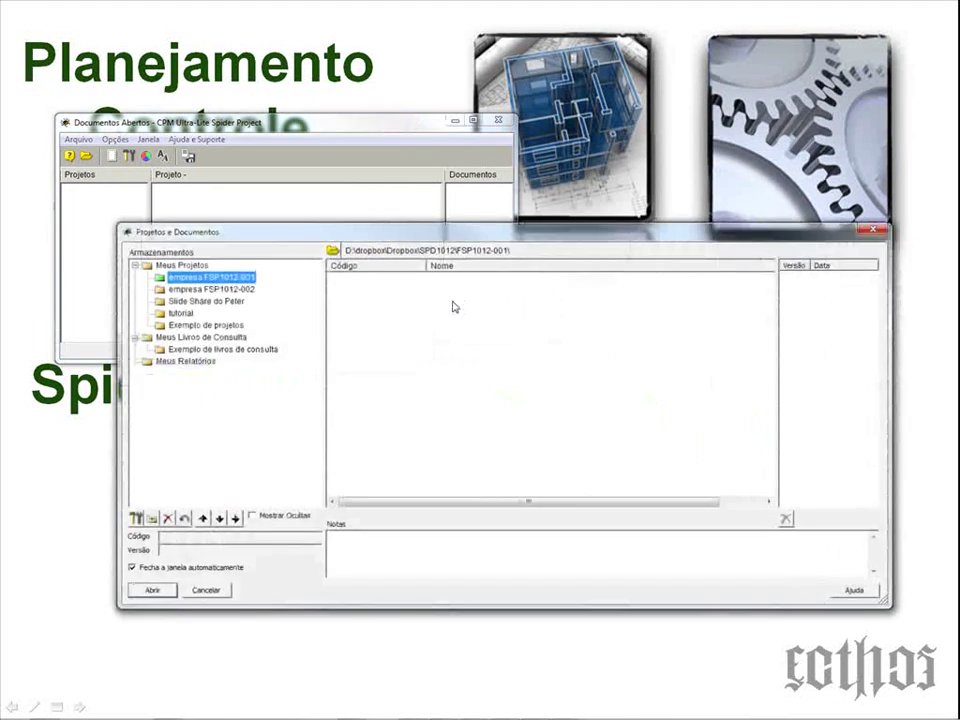
left_click_drag(443, 237, 445, 218)
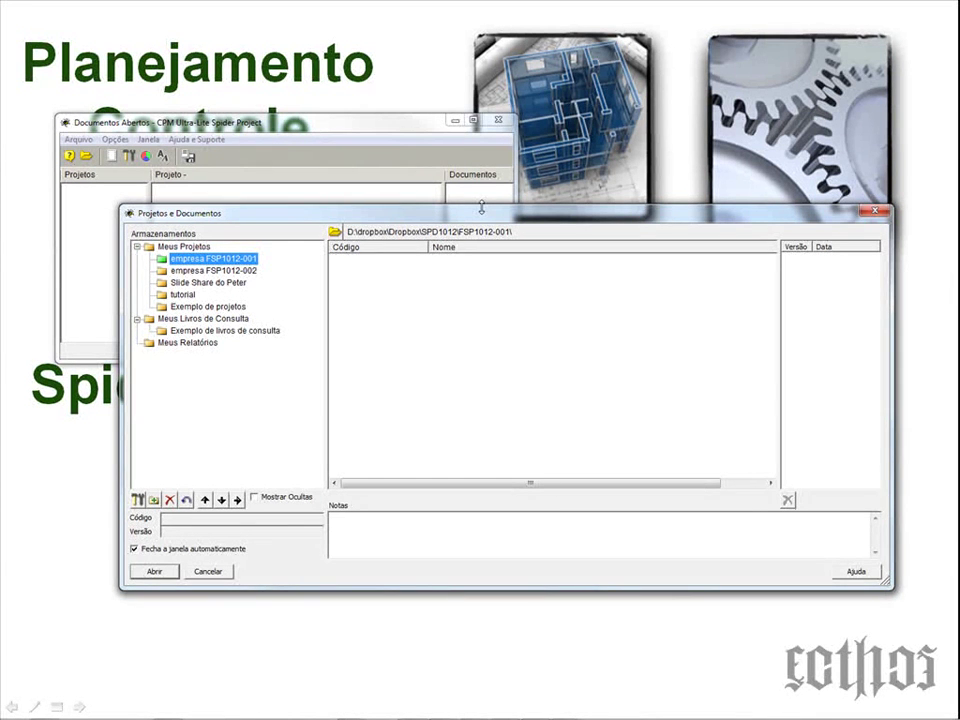
left_click(875, 211)
Review the available sources for creating a project, reopen Projetos e Documentos through the Abrir command and cancel it
left_click(76, 140)
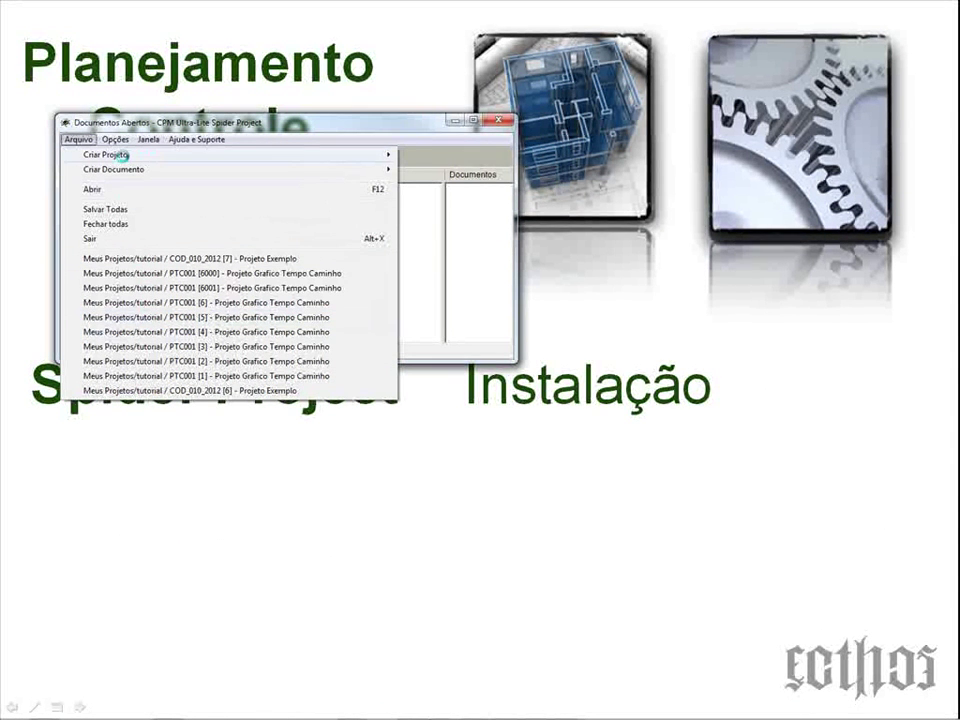
mouse_move(100, 155)
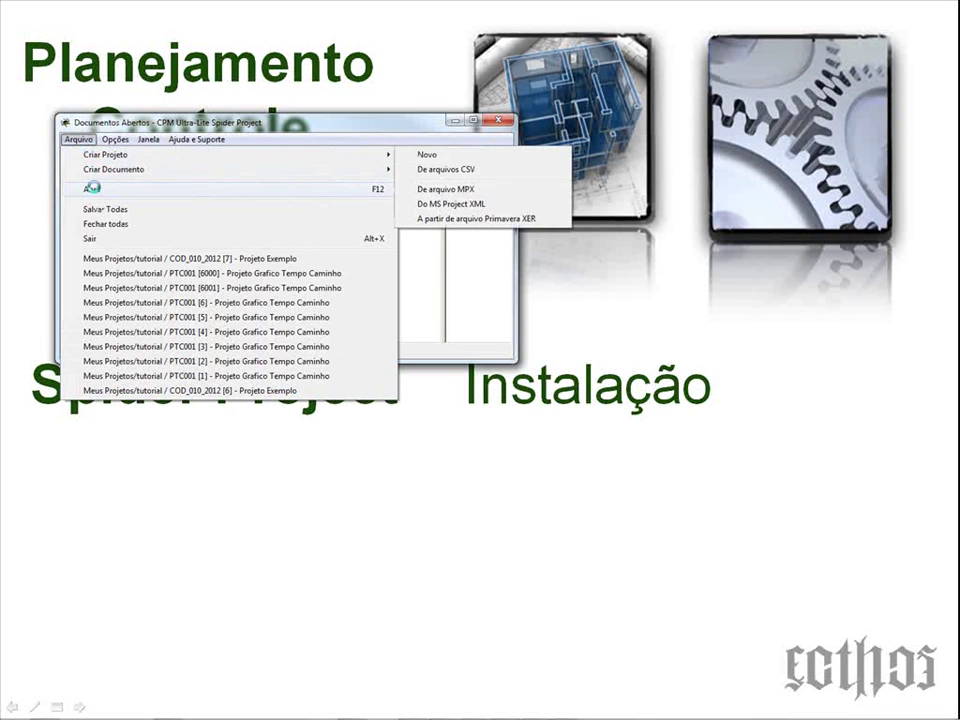
left_click(100, 194)
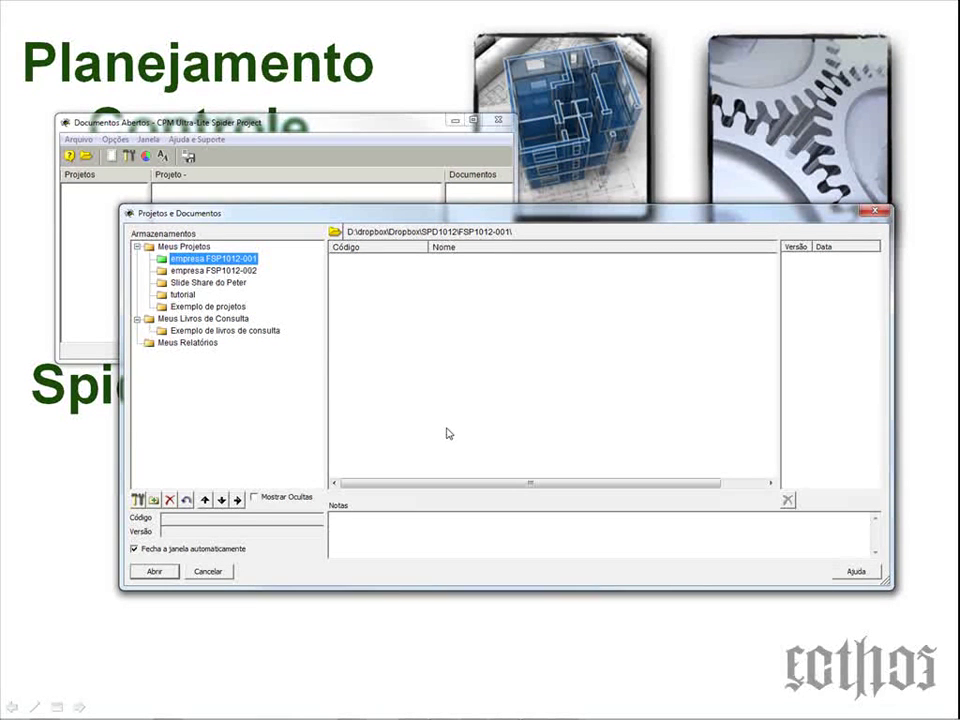
left_click(218, 573)
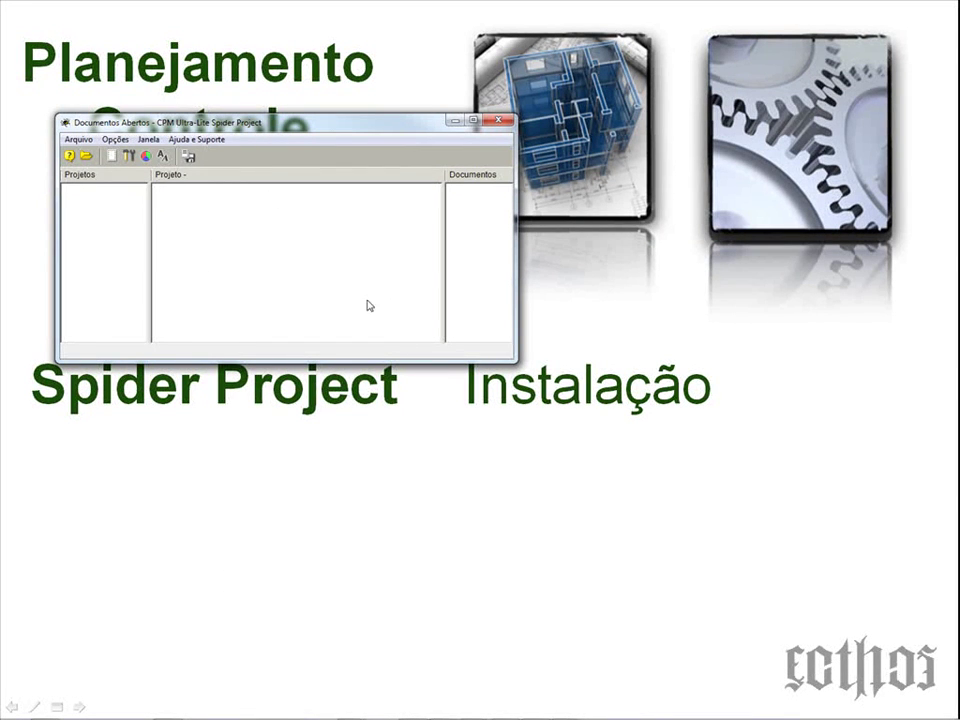
Return to the presentation and advance it to show the Limites item
left_click(336, 141)
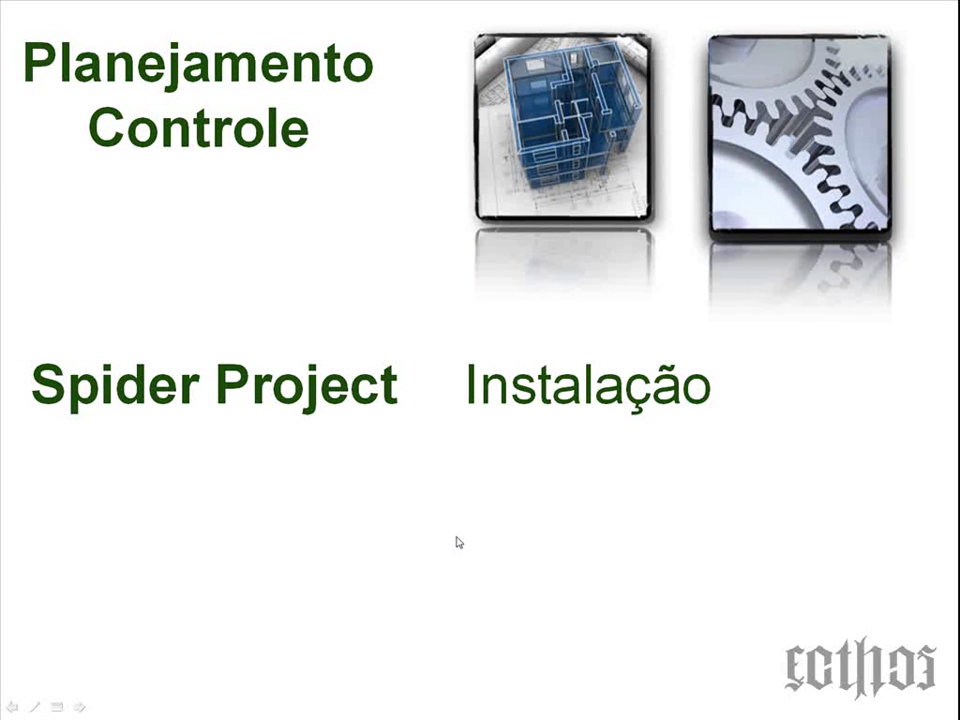
left_click(458, 542)
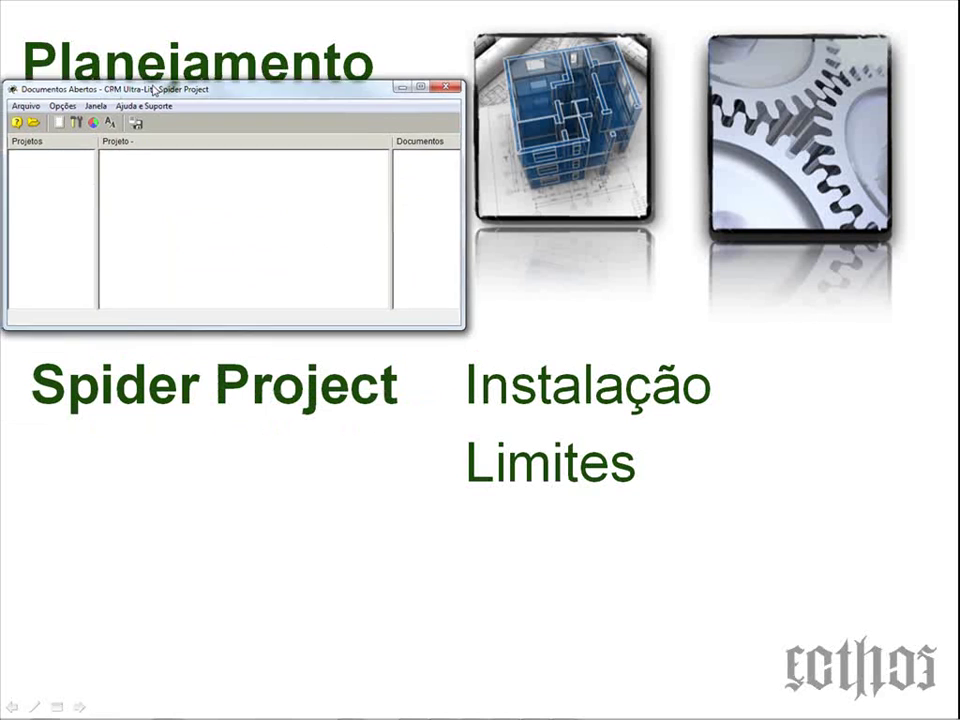
Switch to Spider Project Professional and select the tutorial storage's full folder path in Projects and Documents for copying
mouse_move(47, 712)
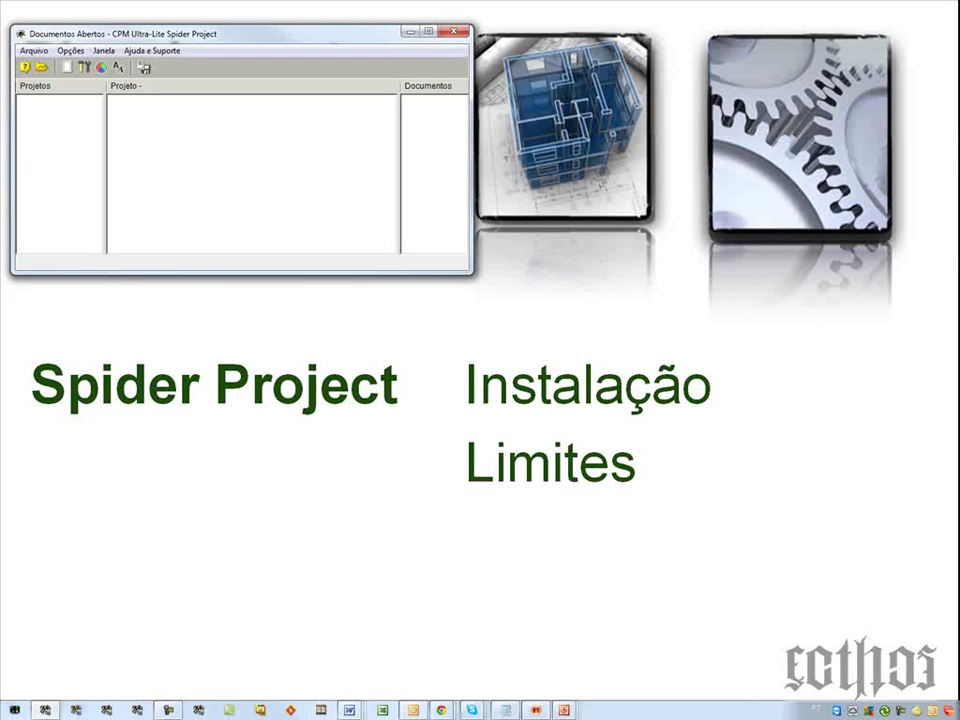
left_click(75, 712)
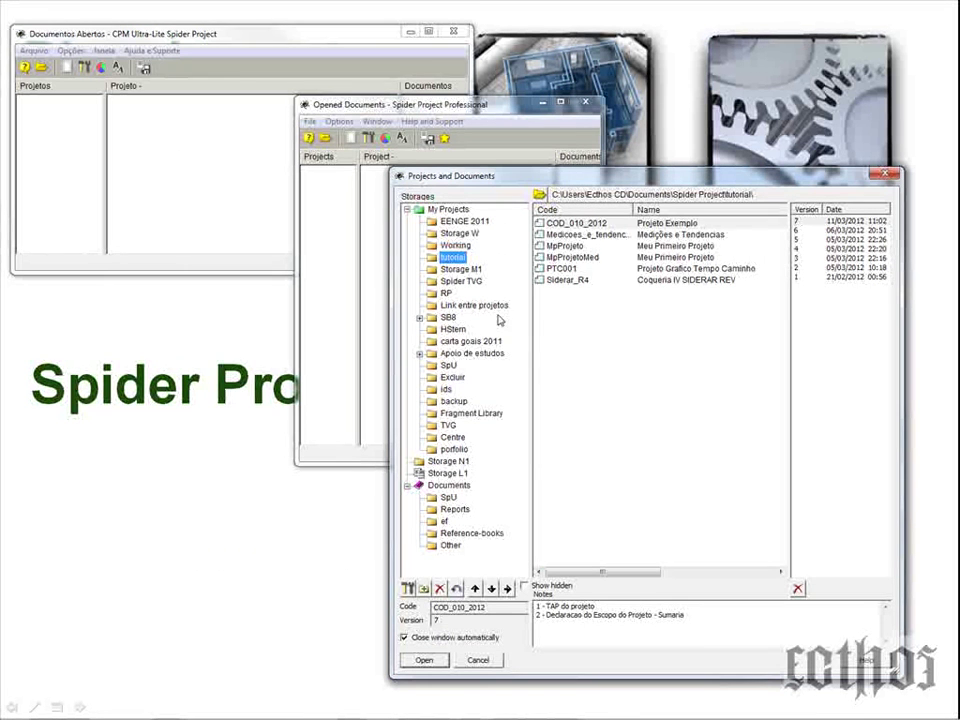
key("Tab")
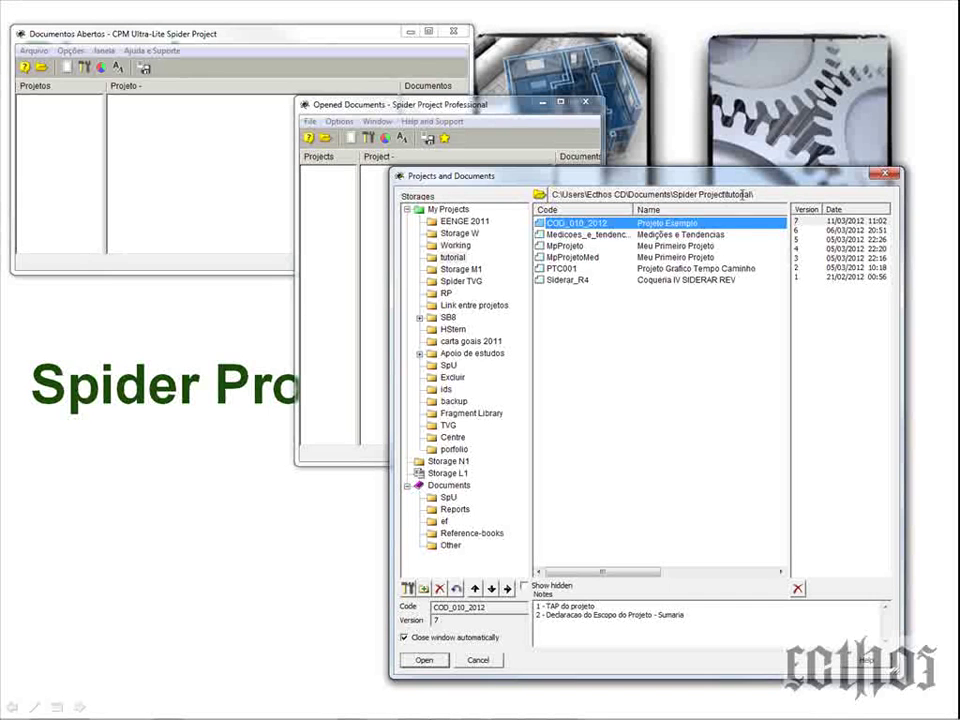
left_click_drag(748, 194, 528, 193)
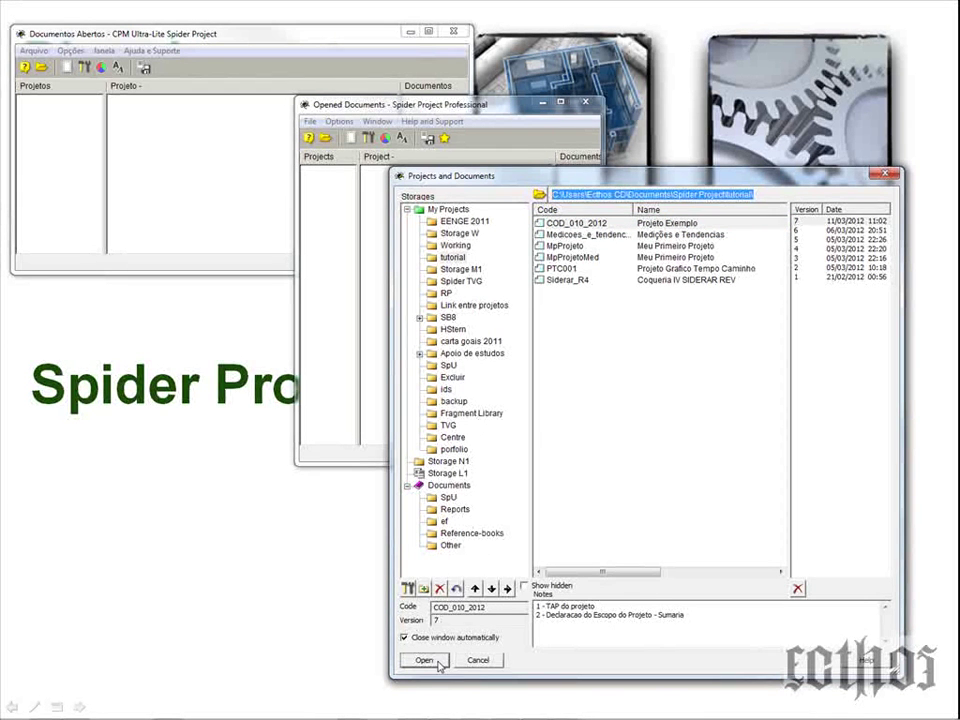
Open project COD_010_2012 version 7, reduce the height of its Activity Gantt window and put the Opened Documents window away
key("Return")
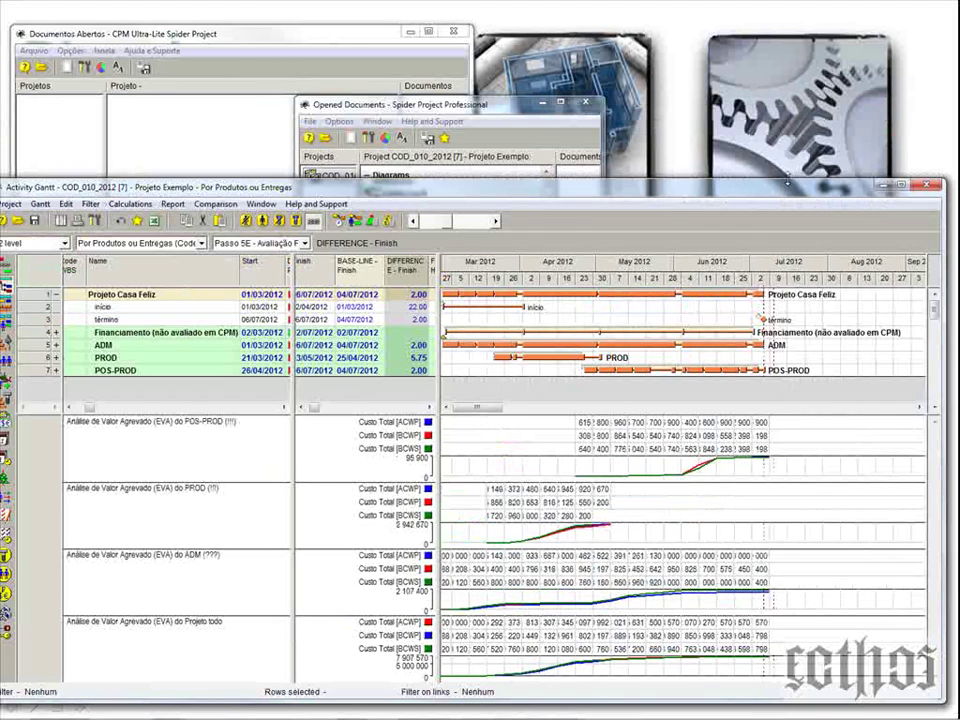
left_click_drag(787, 183, 797, 583)
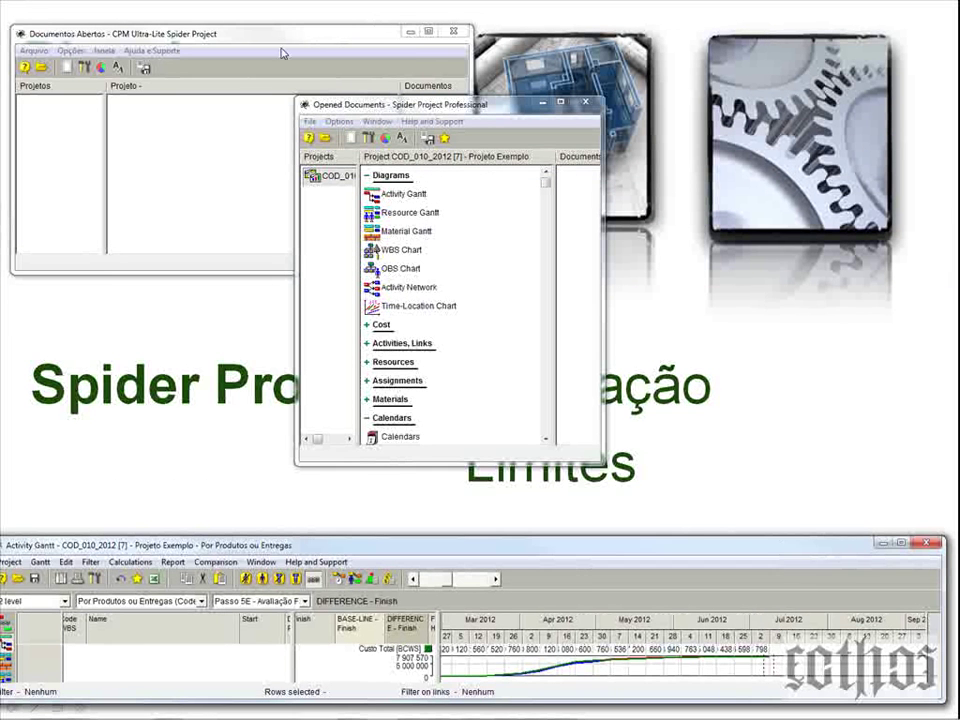
left_click(362, 74)
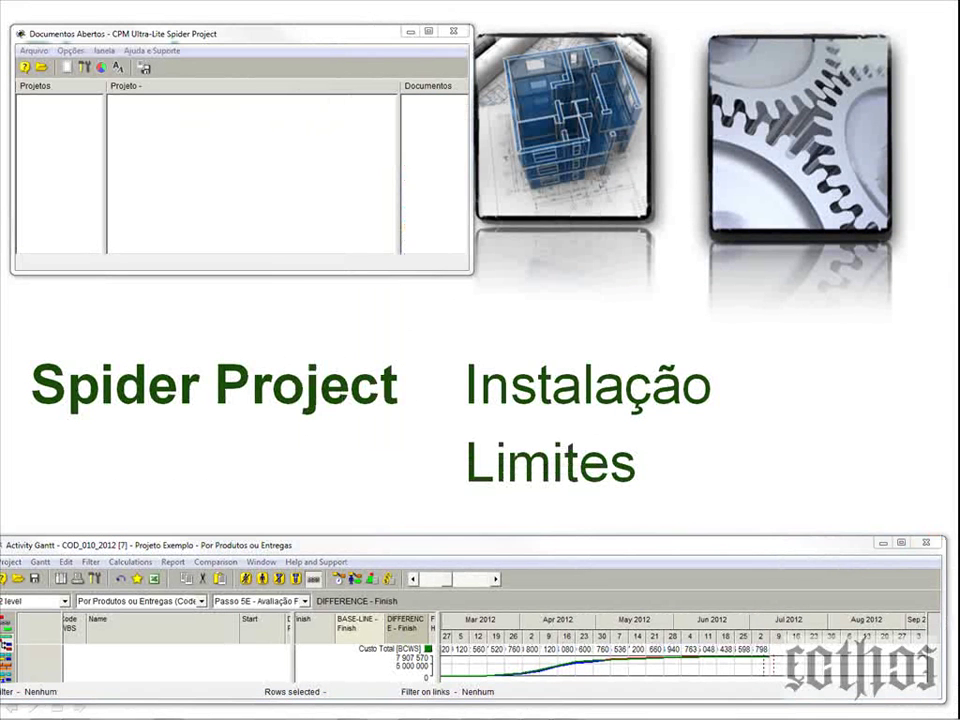
In CPM Ultra-Lite, start a new storage beside Exemplo de projetos with the path C:\Users\Ecthos CD\Documents\Spider Project\tutorial\
left_click(41, 66)
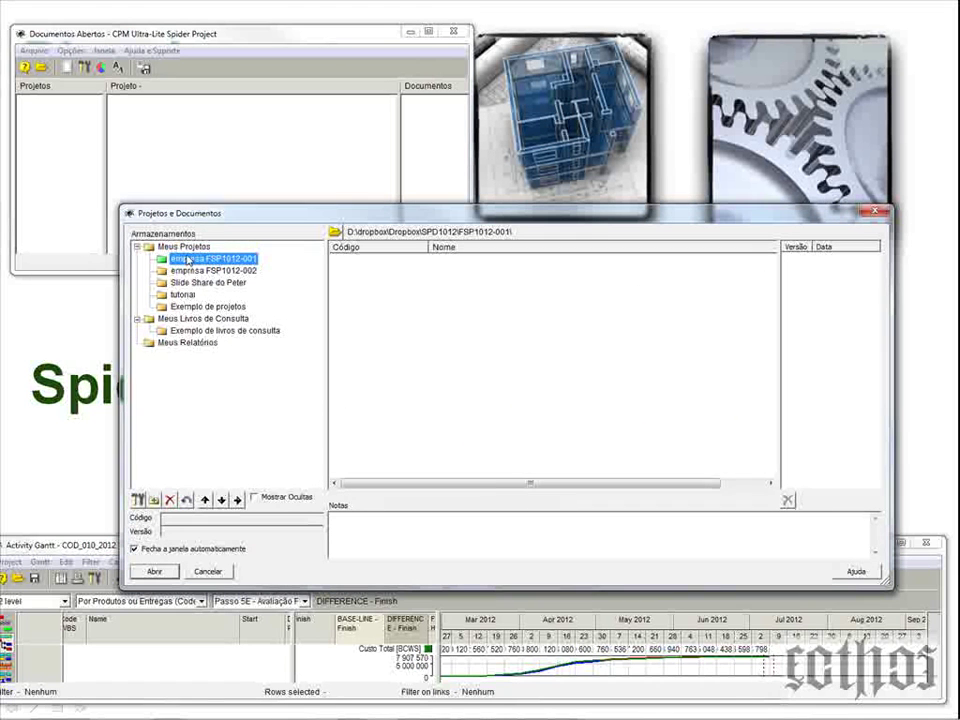
left_click(183, 246)
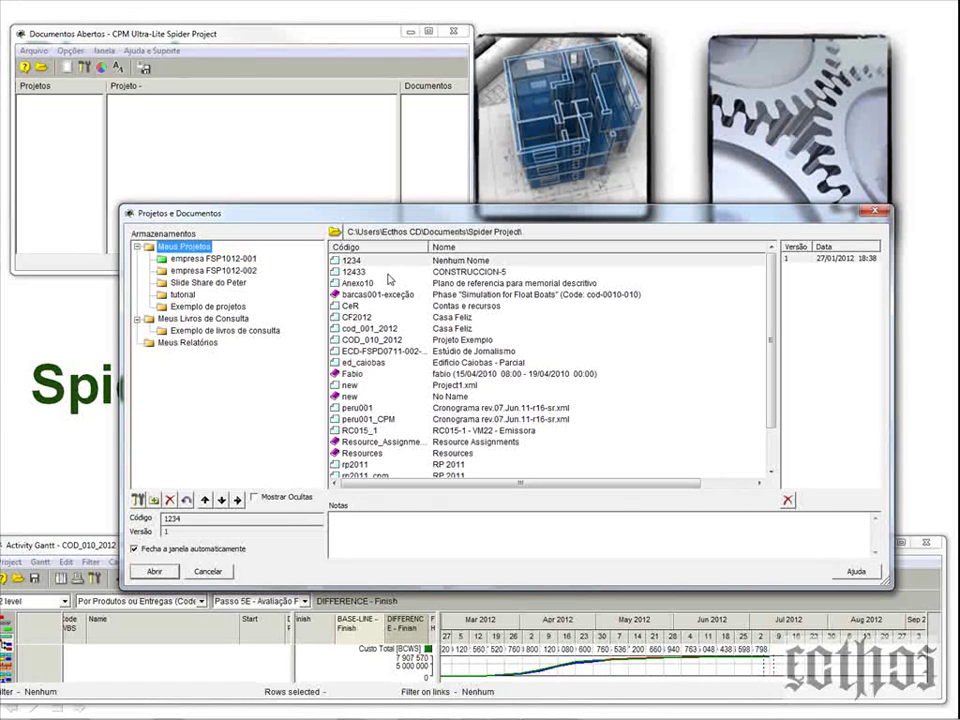
left_click(205, 306)
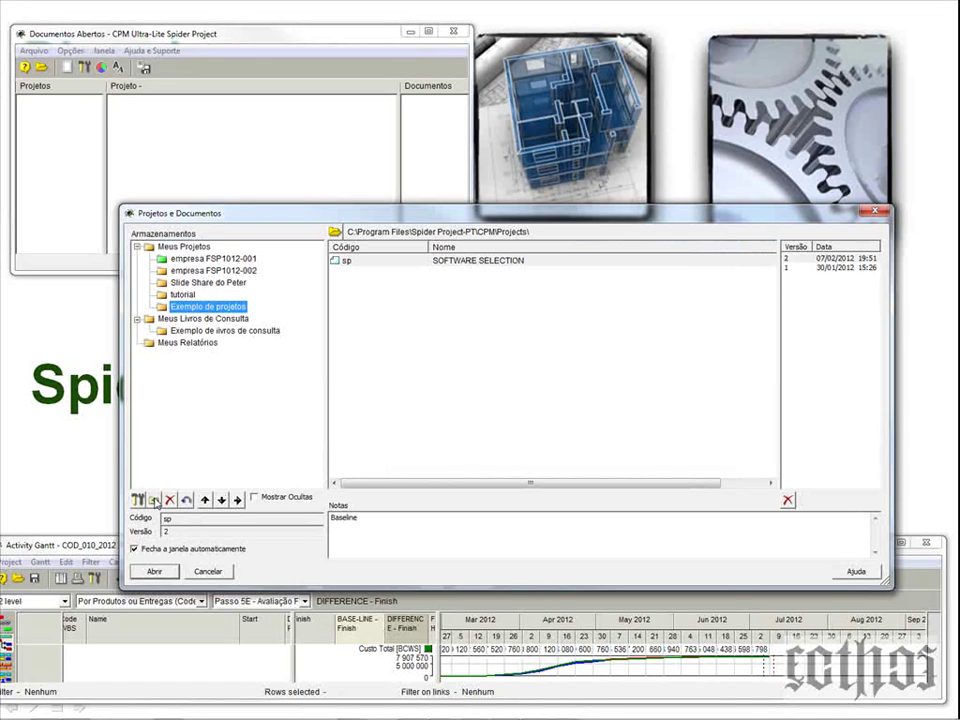
left_click(156, 503)
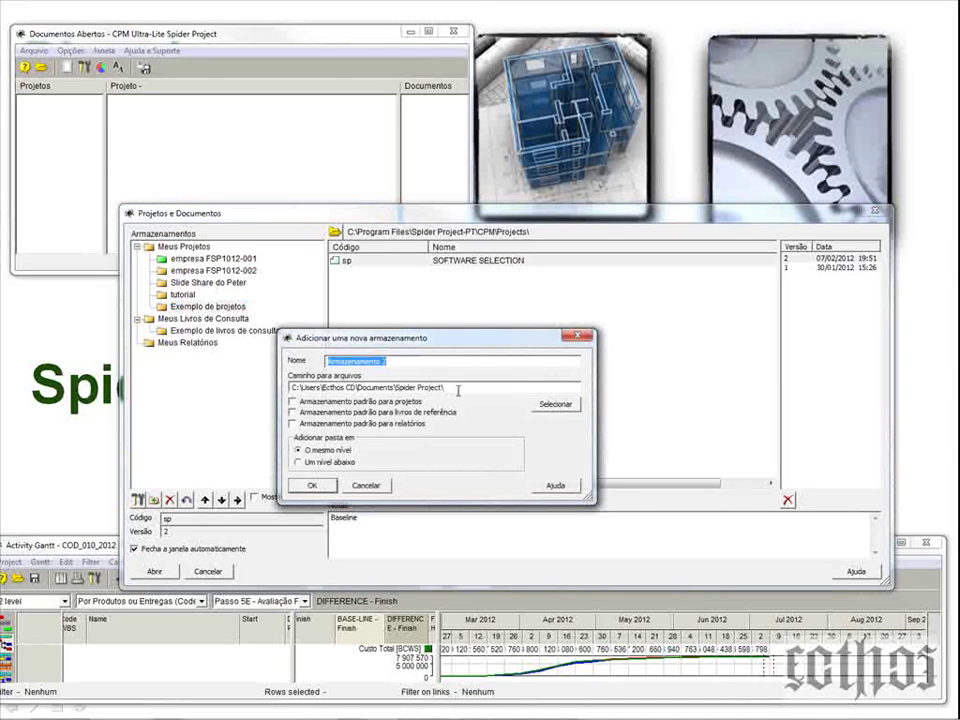
key("Tab")
type("C:\\Users\\Ecthos CD\\Documents\\Spider Project\\tutorial\\")
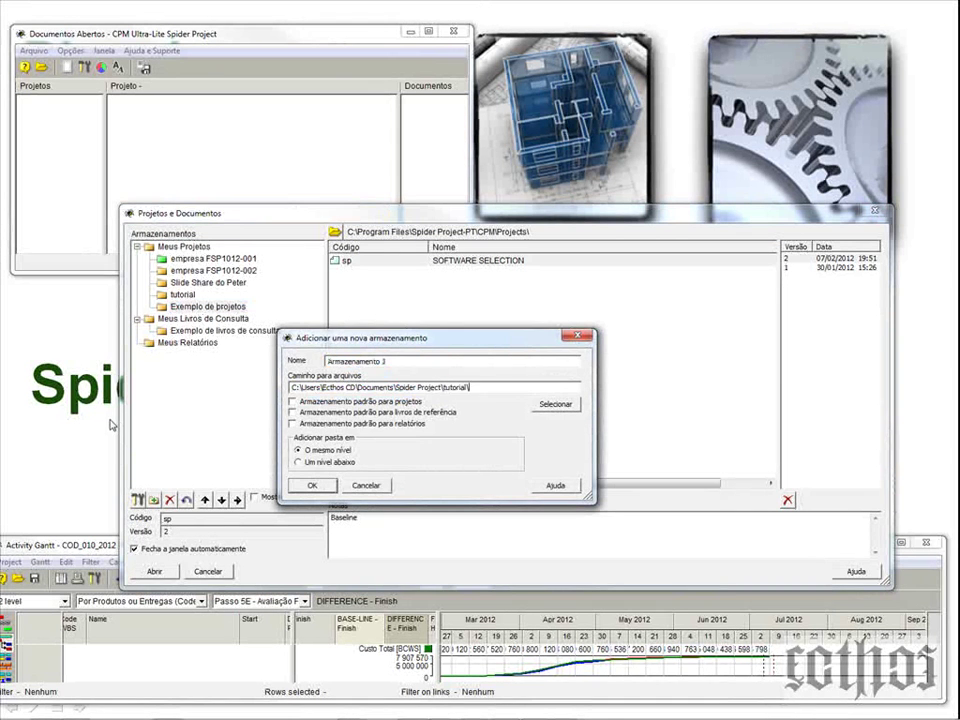
Name the new storage Amesmo diretorio, add it at the same level and display its projects
key("shift+Tab")
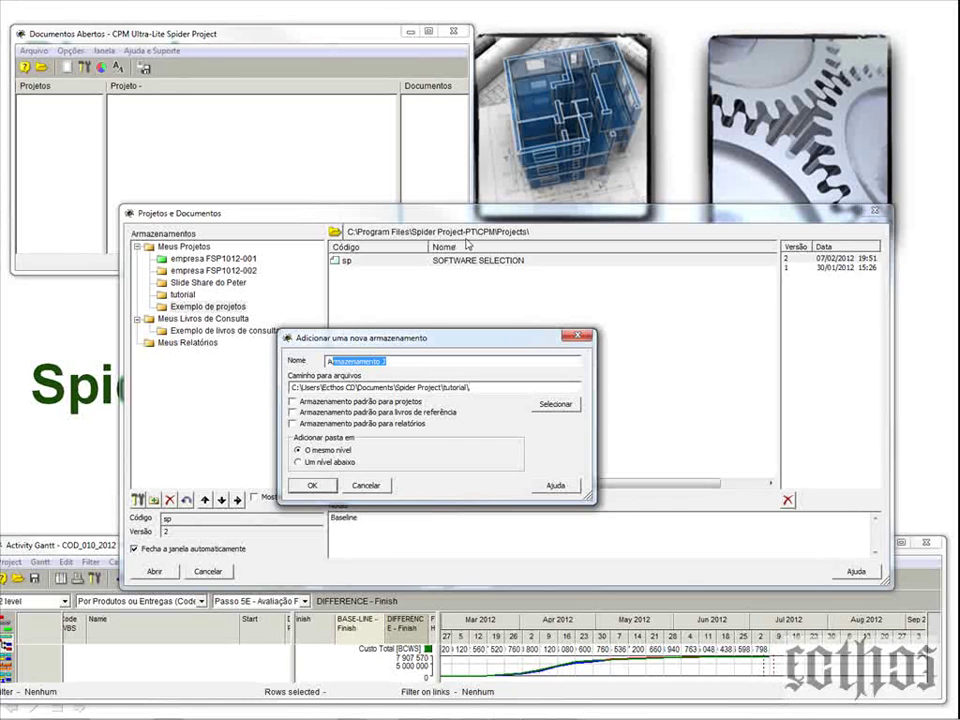
type("mesmo diretorio")
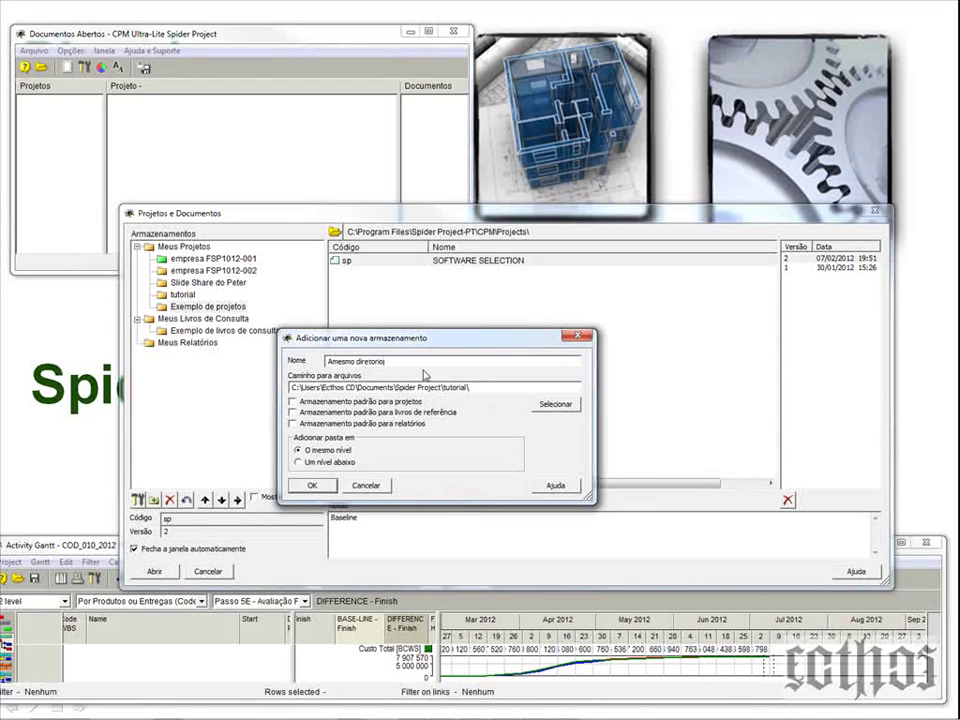
left_click(312, 484)
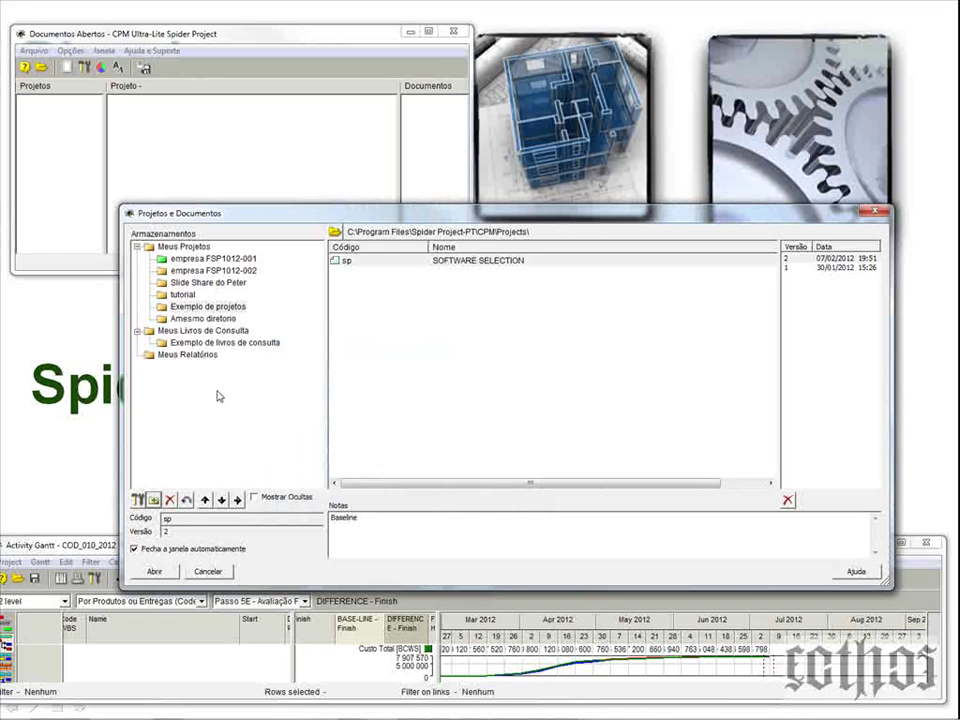
left_click(205, 319)
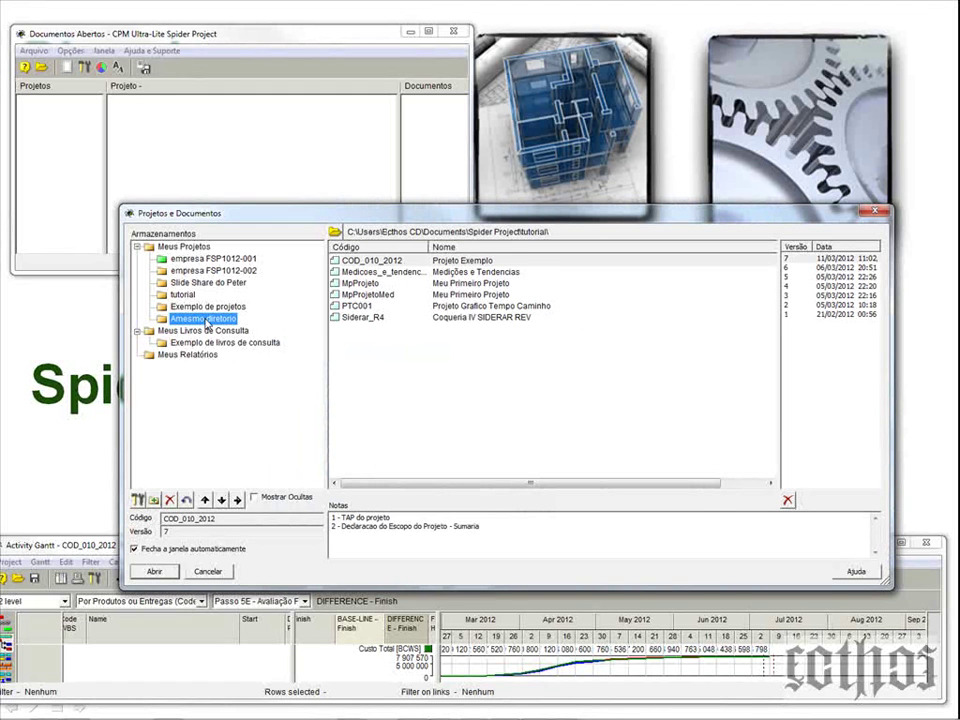
Open version 7 of project COD_010_2012 in CPM Ultra-Lite and arrange its Gantt window above an enlarged Professional Activity Gantt
left_click(378, 261)
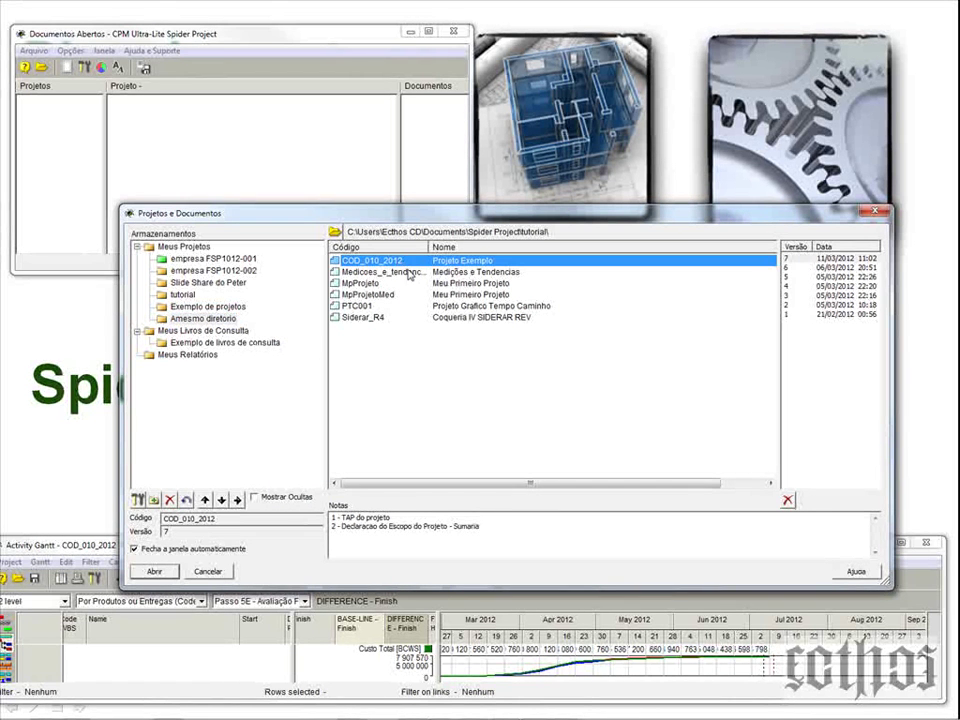
left_click(818, 259)
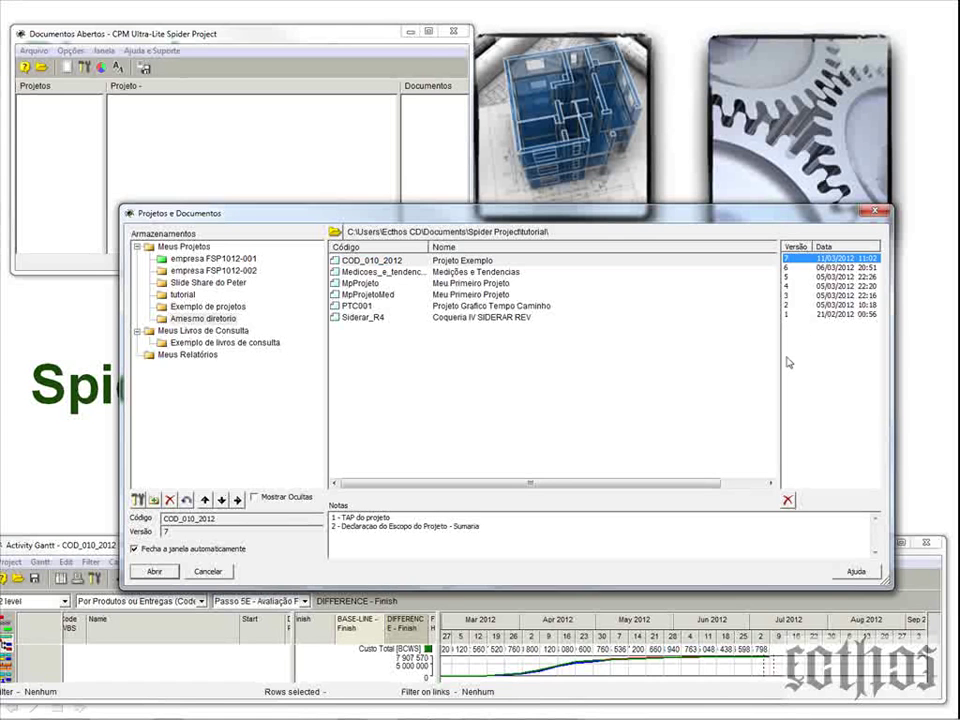
left_click(155, 573)
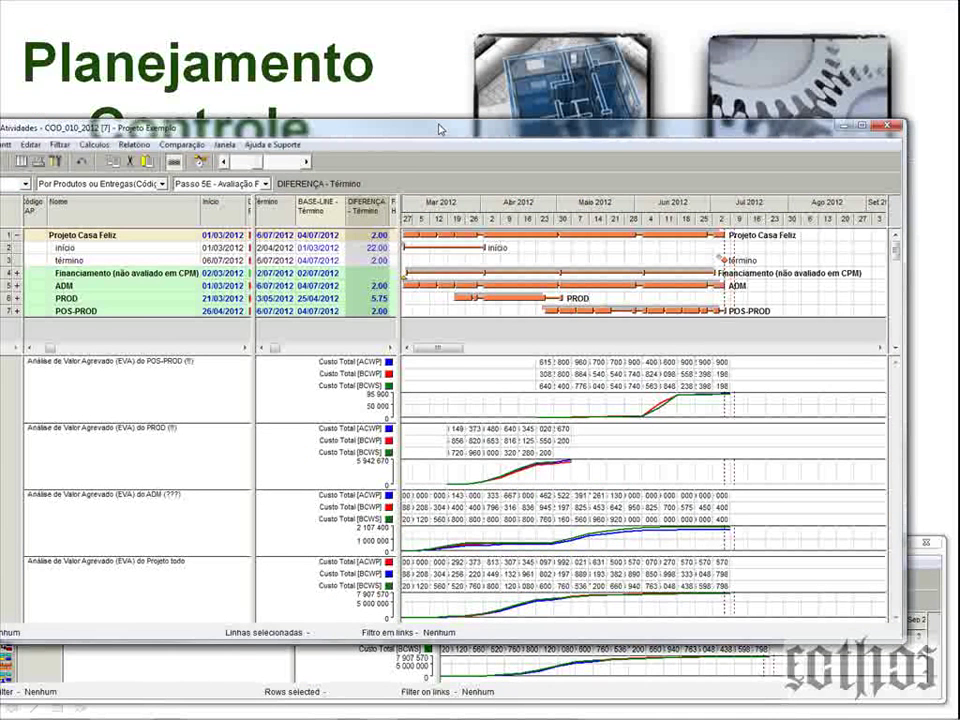
left_click_drag(440, 128, 496, 21)
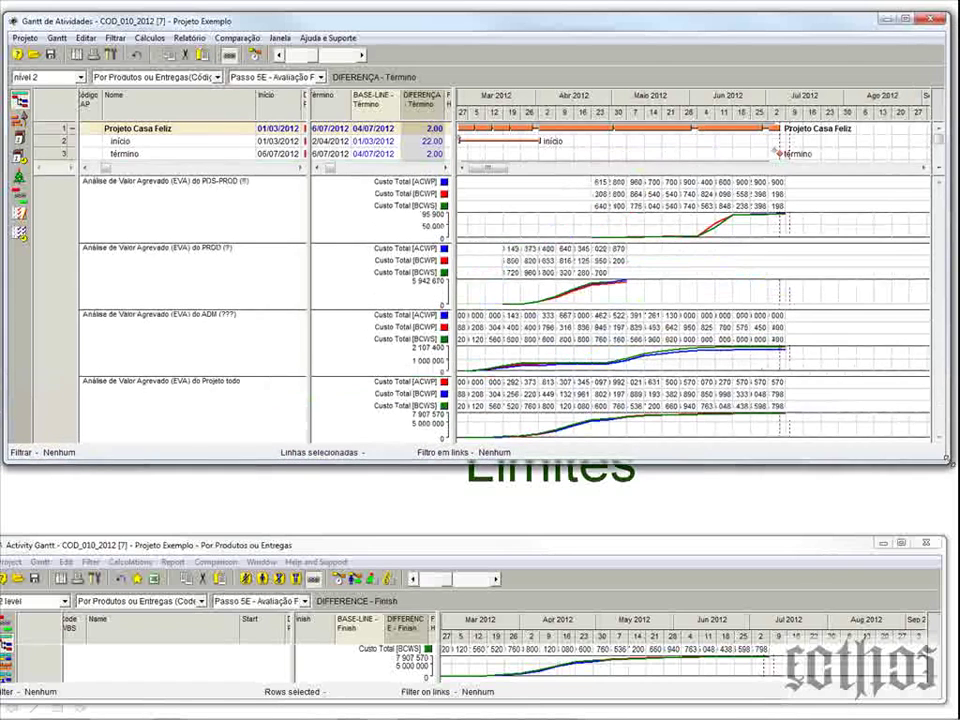
left_click_drag(848, 537, 790, 376)
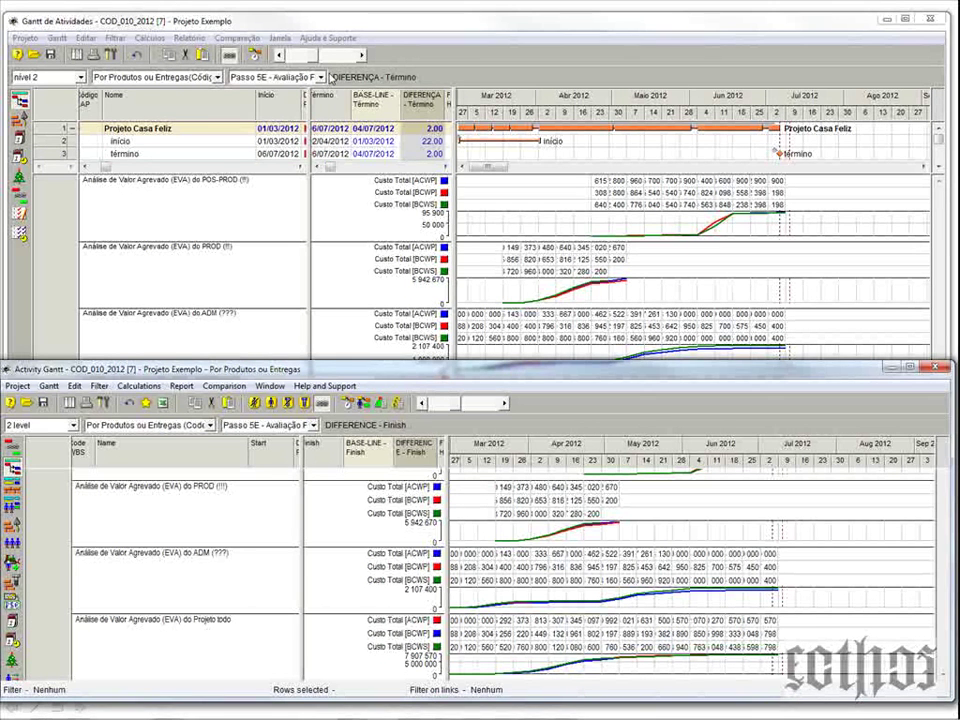
Apply the Passo 1A - Estrutura do ORG configuration to the Ultra-Lite Gantt and to the Professional Activity Gantt
left_click(320, 77)
left_click(320, 91)
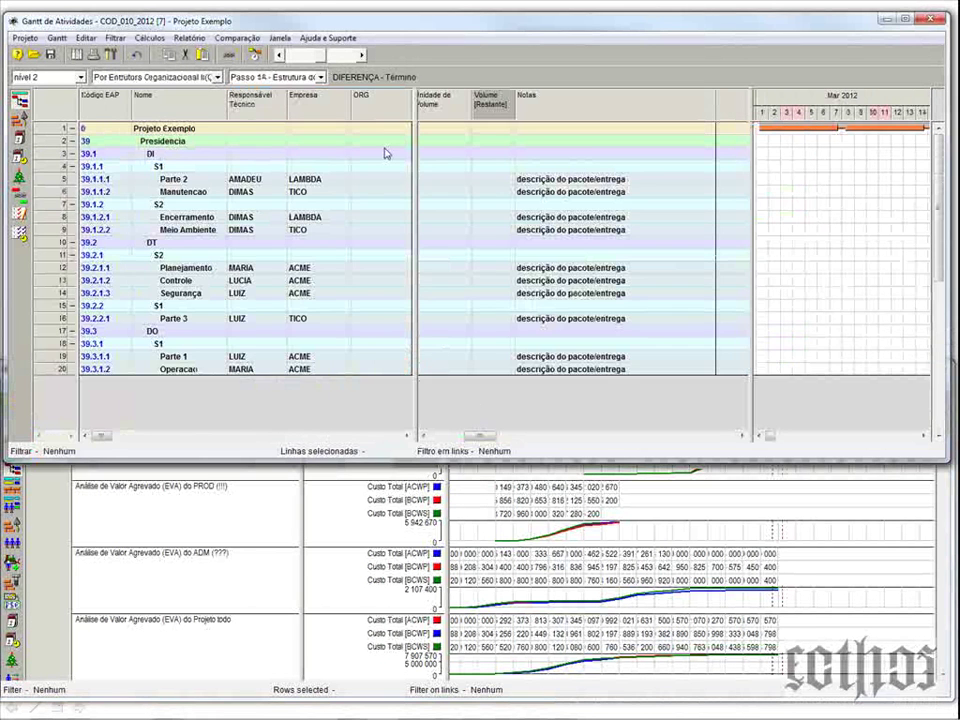
key("ctrl+Tab")
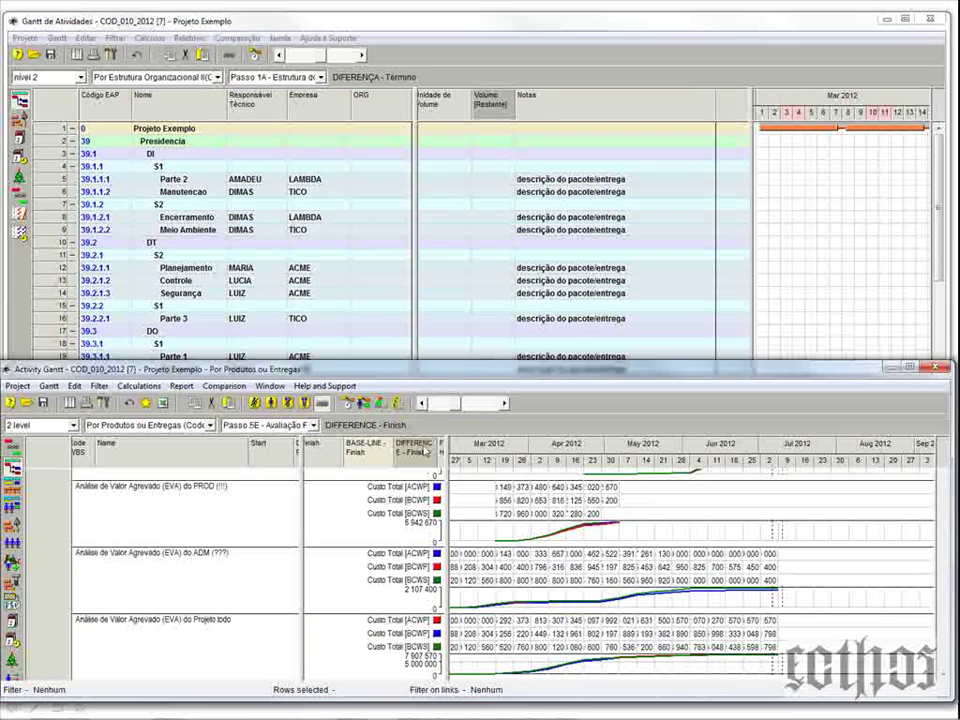
left_click(312, 425)
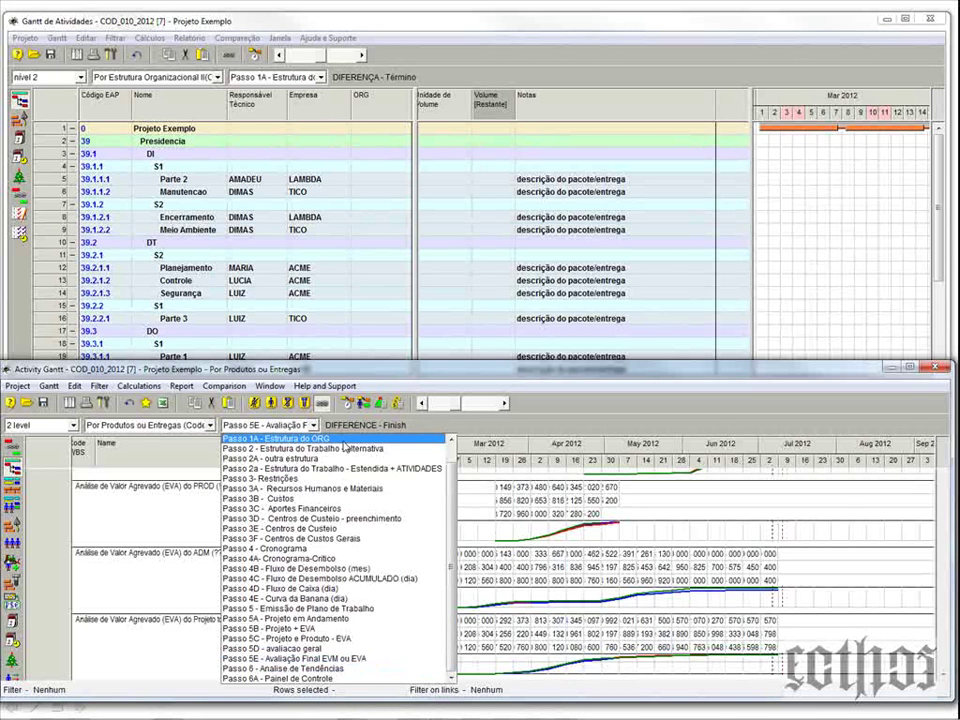
left_click(320, 438)
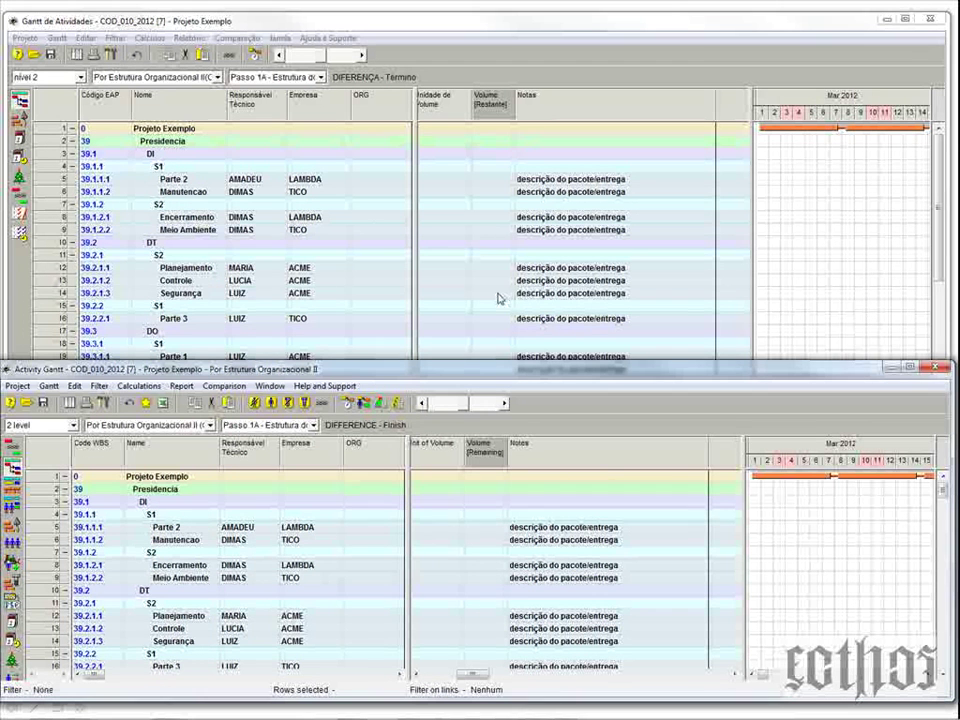
Bring up the opened-documents windows of Ultra-Lite and Professional, both widened, with the Ultra-Lite one above the other
left_click(78, 58)
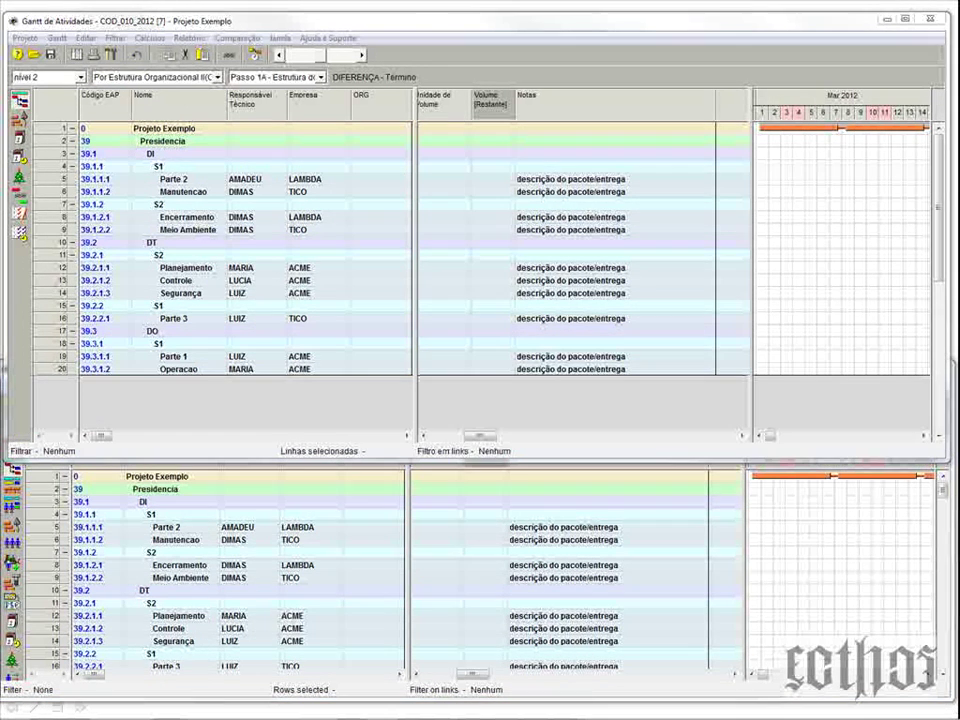
left_click_drag(309, 218, 460, 38)
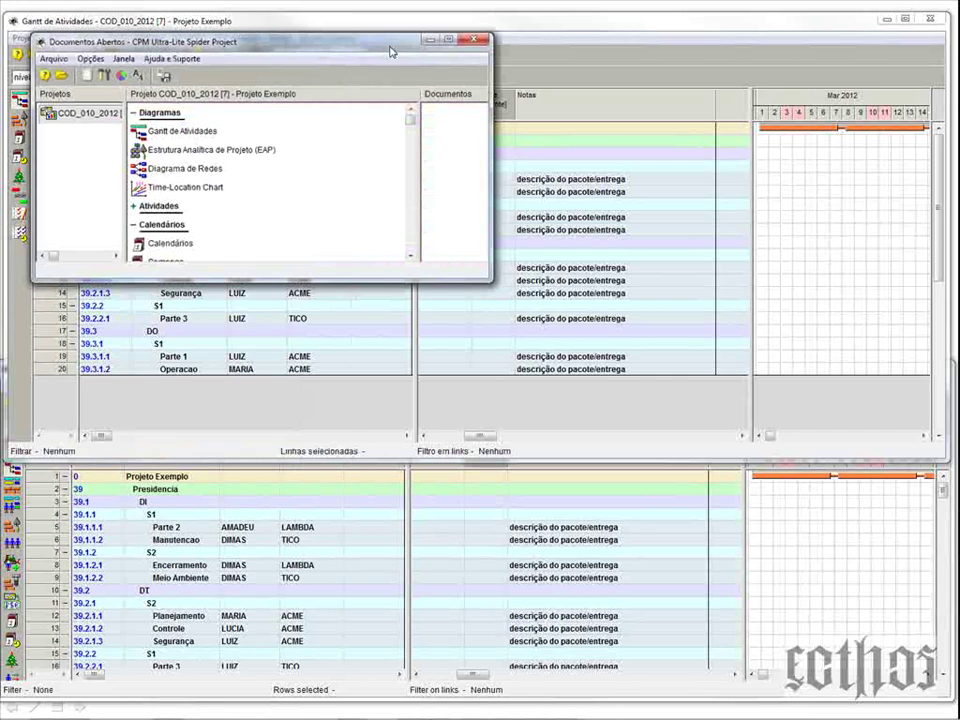
left_click_drag(490, 281, 898, 407)
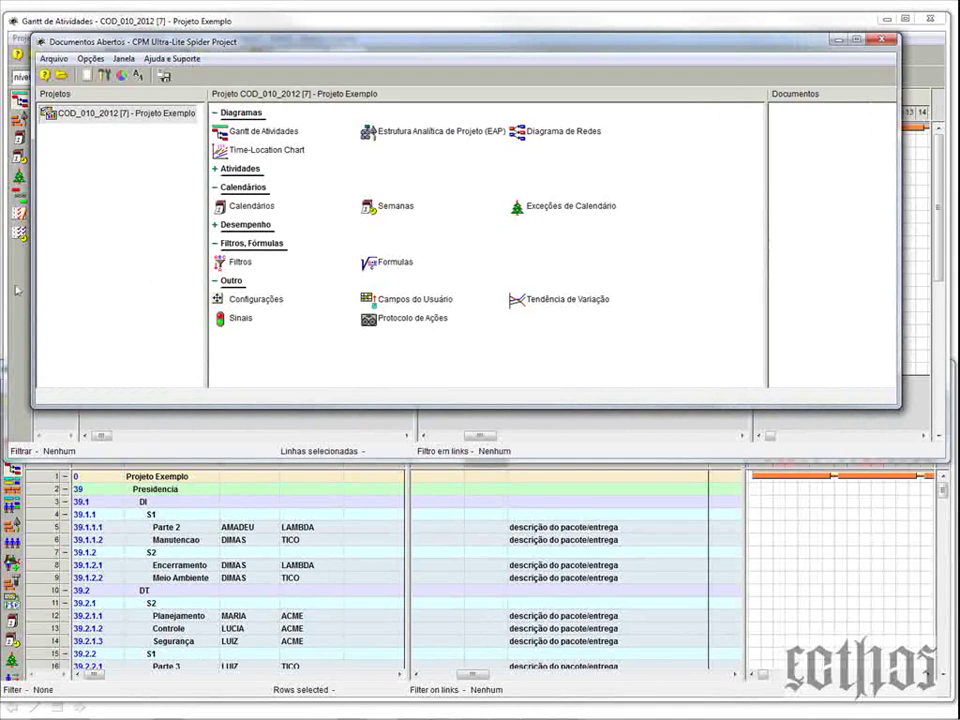
left_click(100, 500)
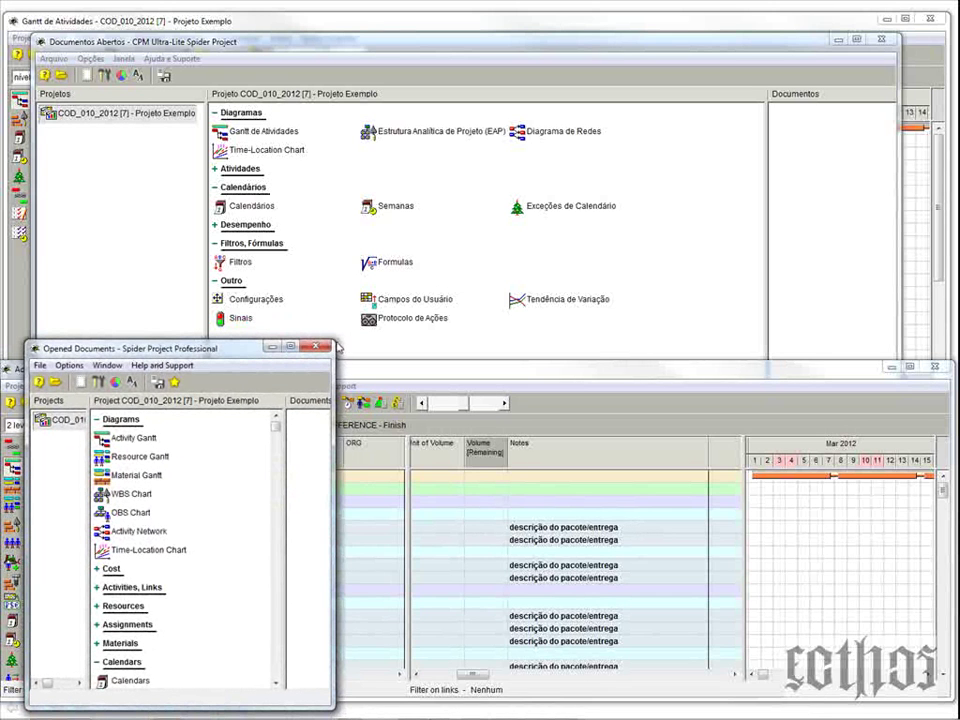
left_click(290, 346)
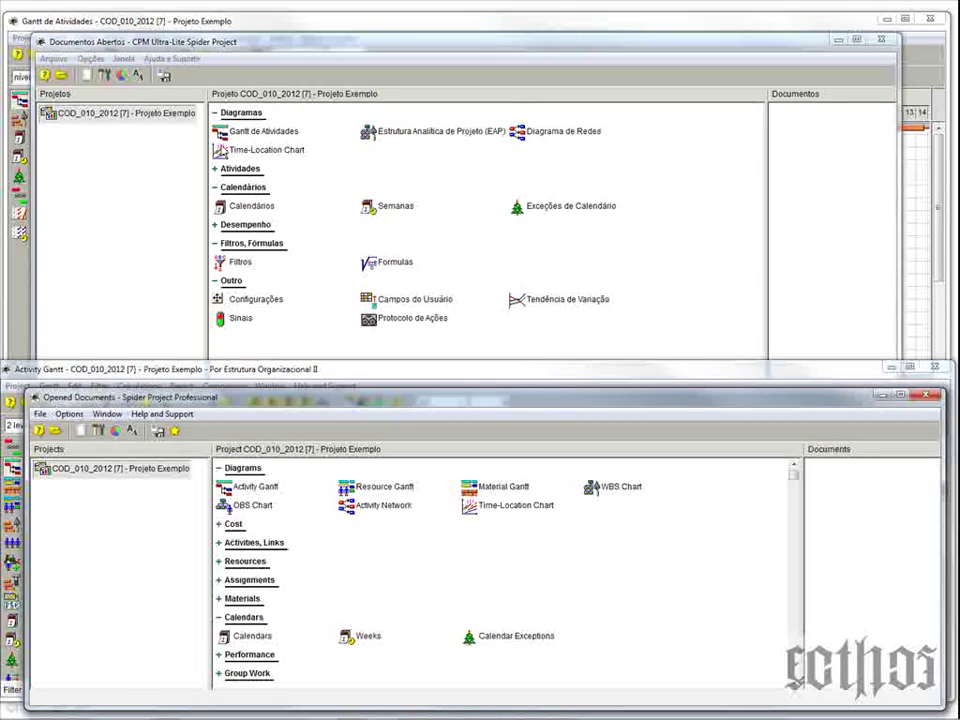
Review the diagram documents Ultra-Lite offers, from Gantt de Atividades to Time-Location Chart
left_click(248, 139)
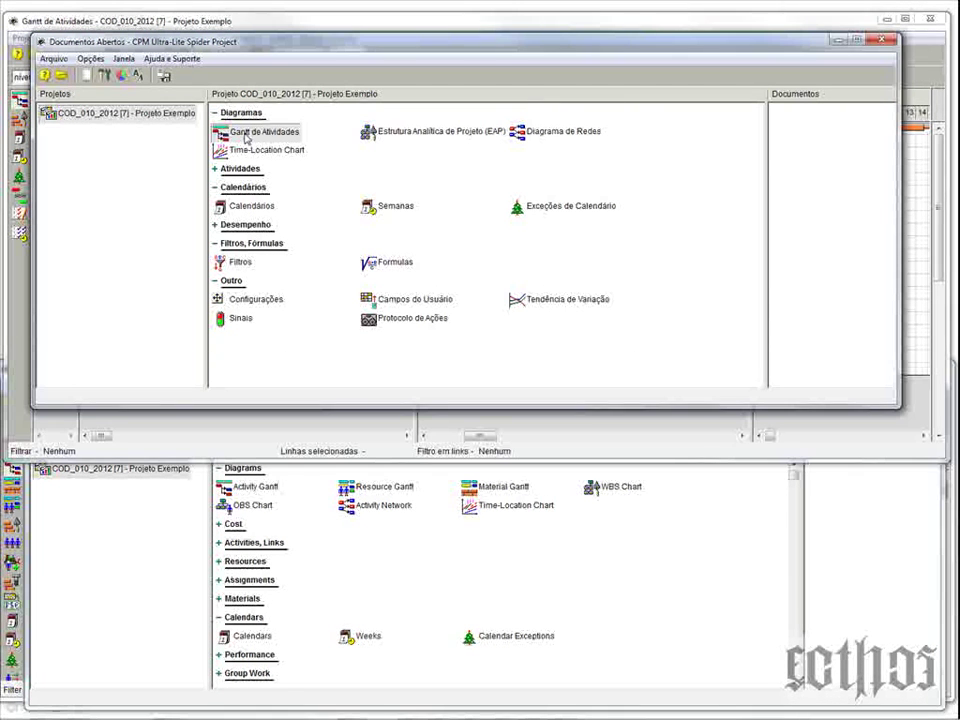
left_click(422, 139)
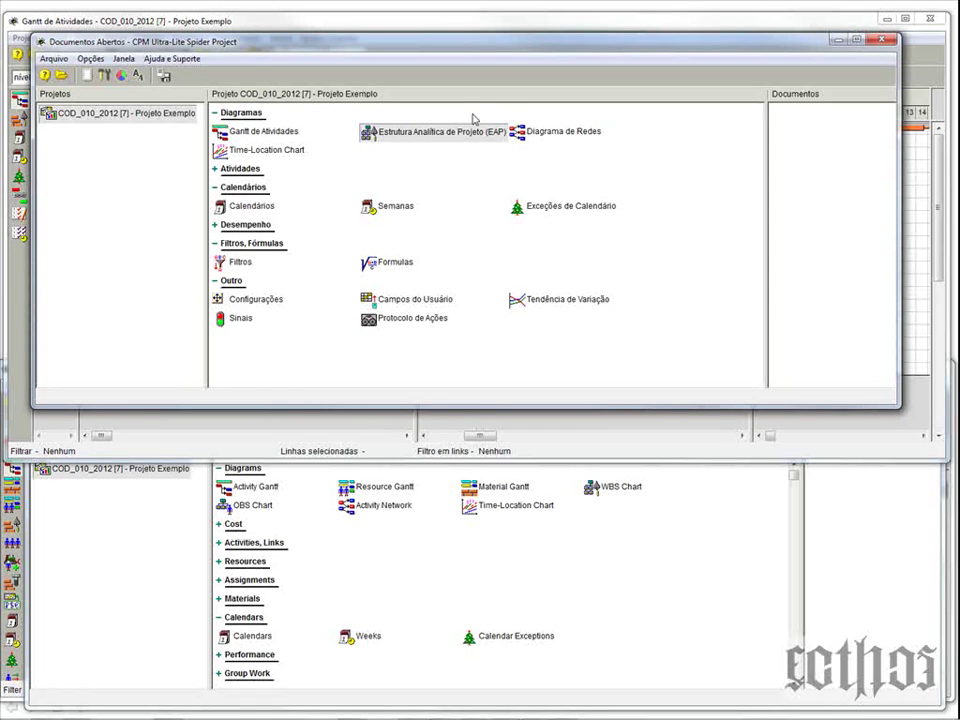
left_click(563, 138)
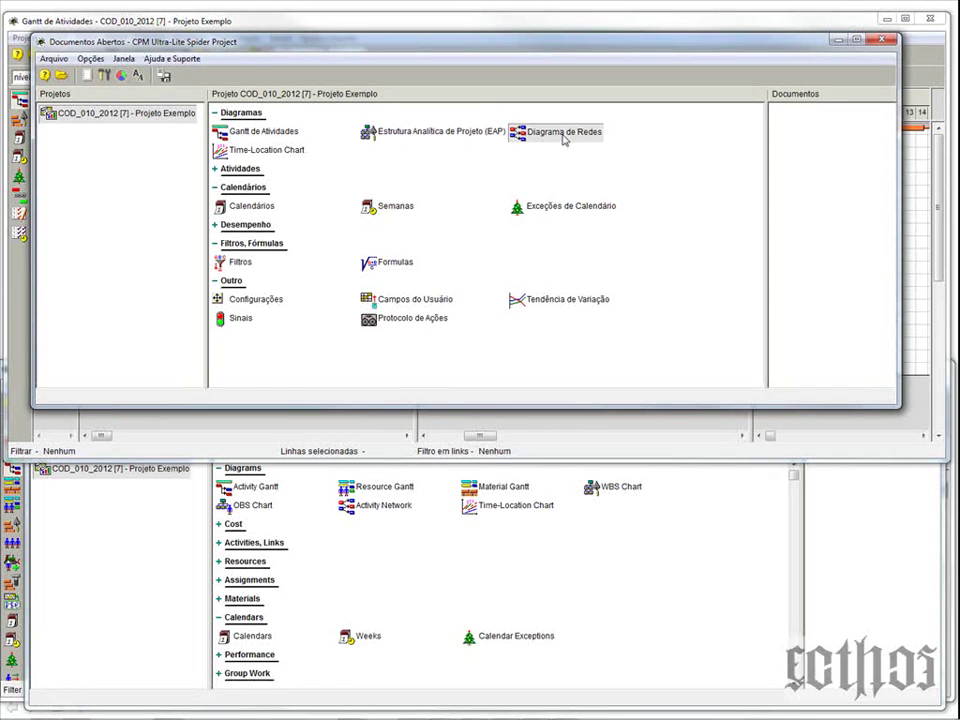
left_click(255, 151)
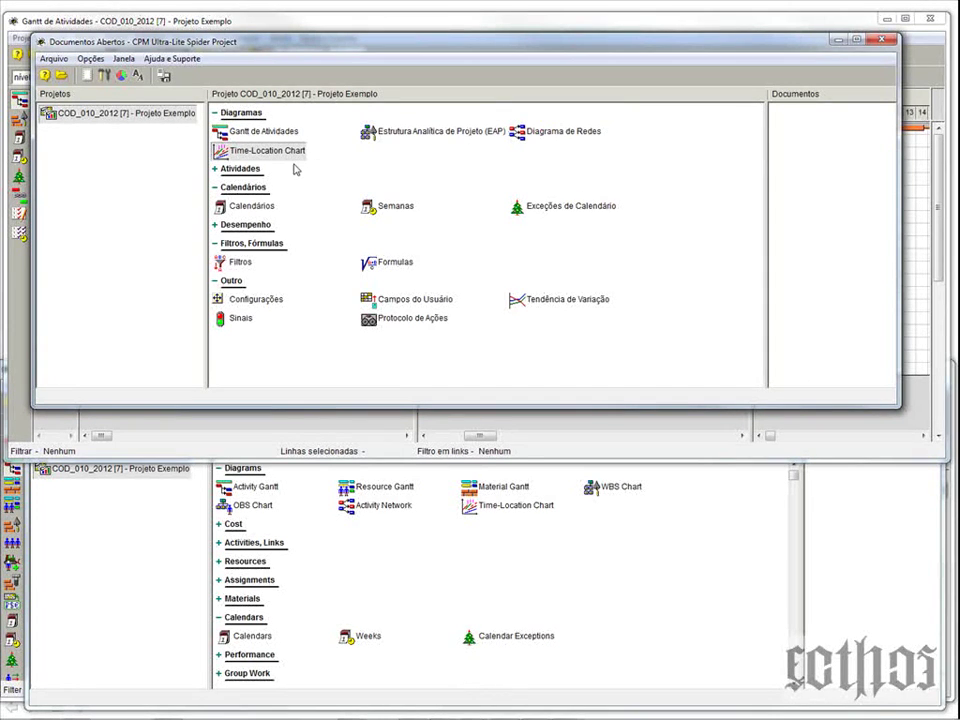
Expand Ultra-Lite's Atividades group and compare its documents with Professional's Activities, Links group
left_click(215, 170)
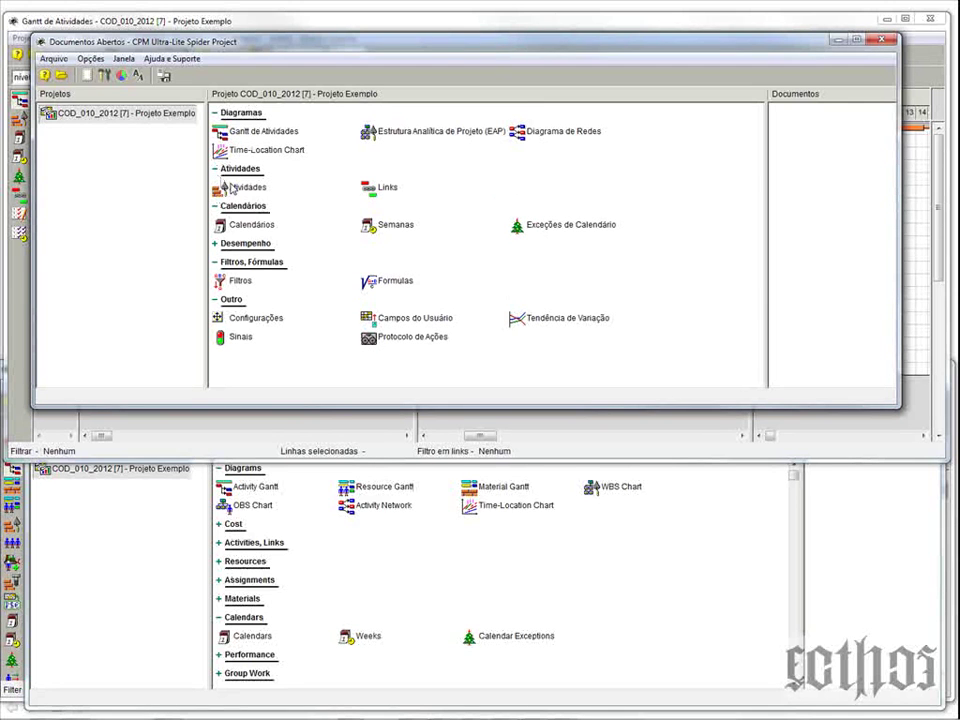
left_click(236, 189)
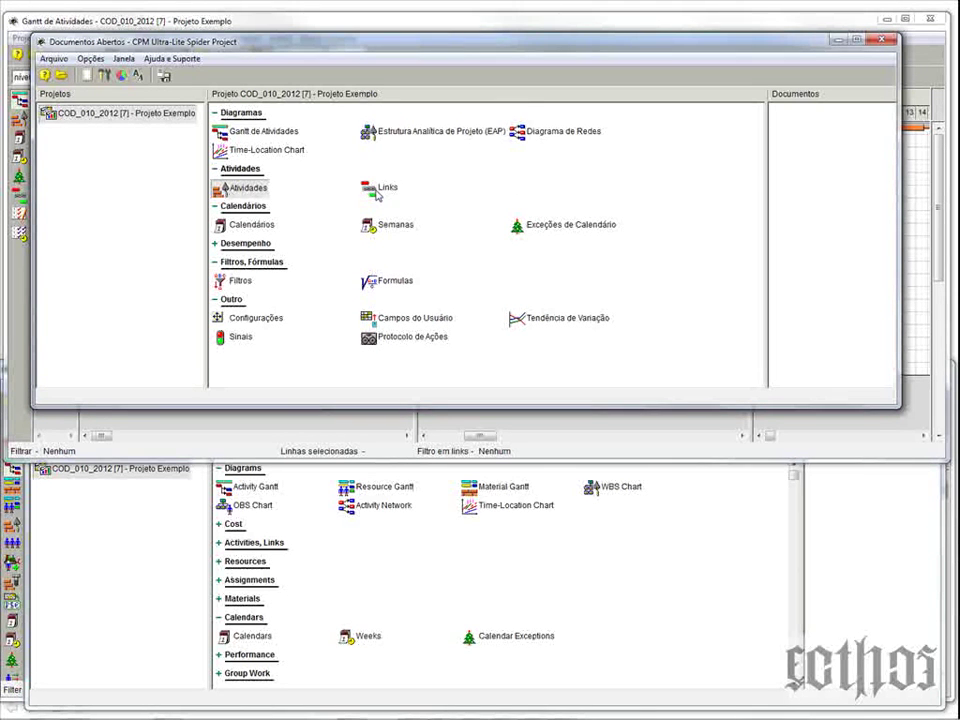
left_click(377, 192)
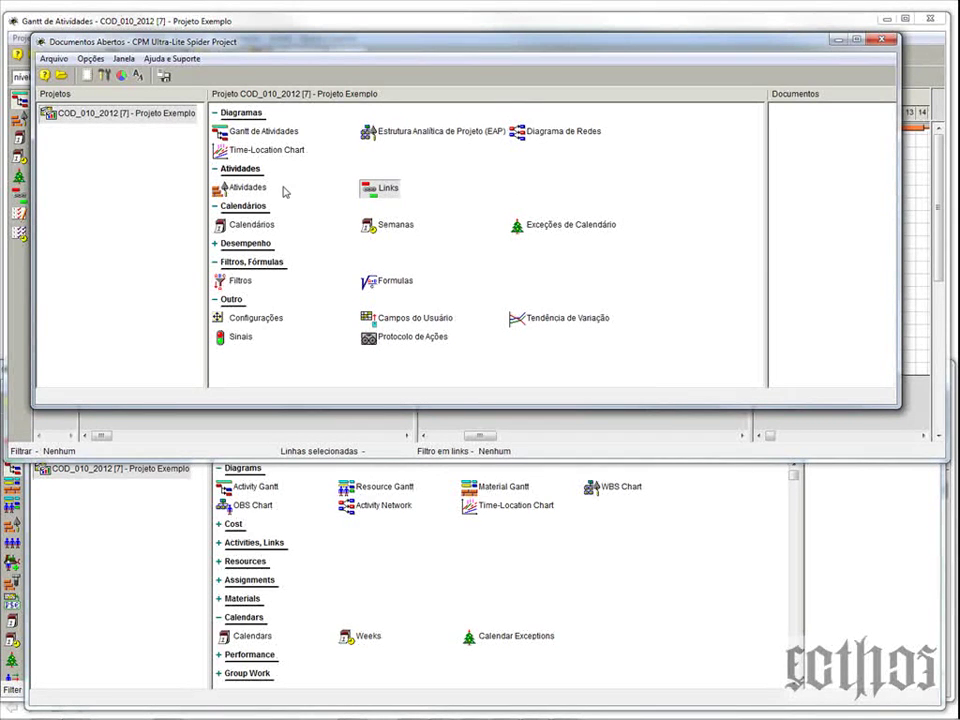
left_click(218, 545)
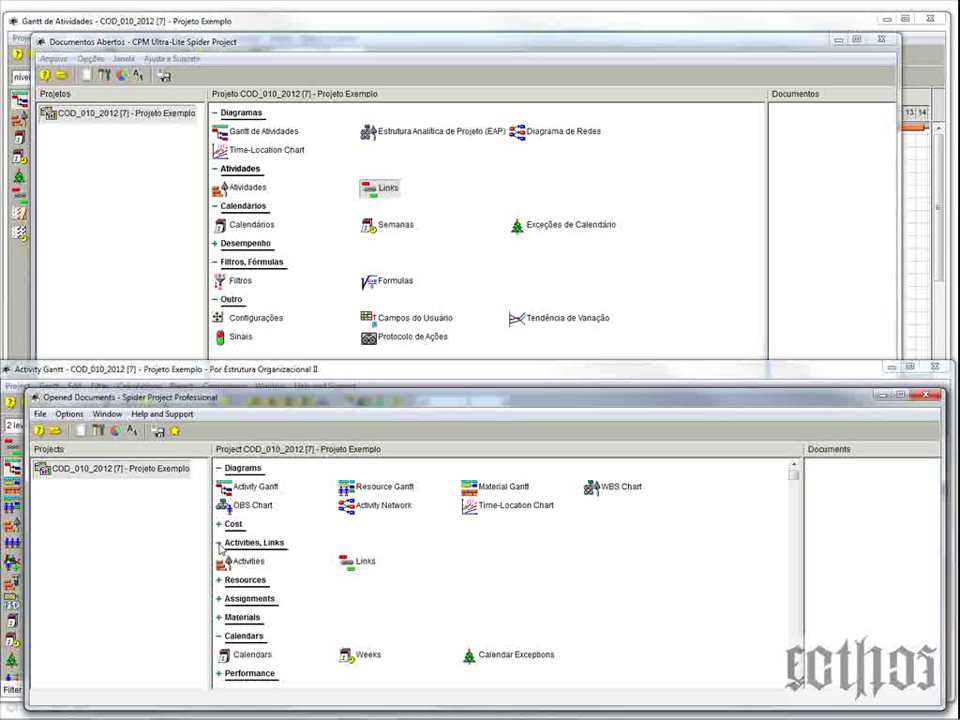
left_click(218, 545)
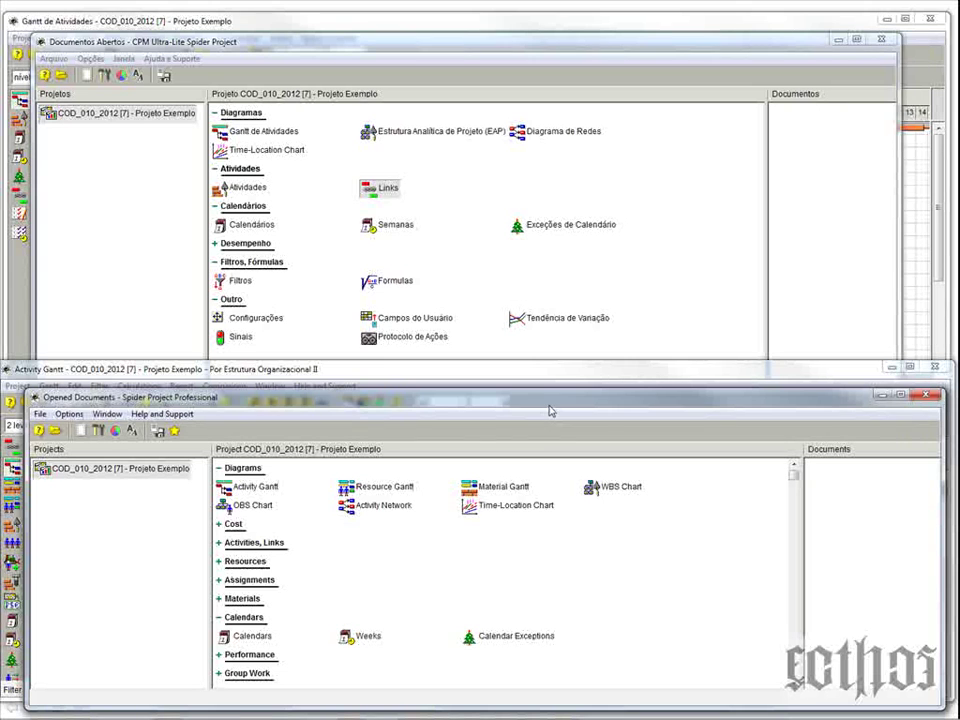
Examine the documents in Professional's Cost, Resources, Assignments and Materials groups, collapsing each group again
left_click(218, 525)
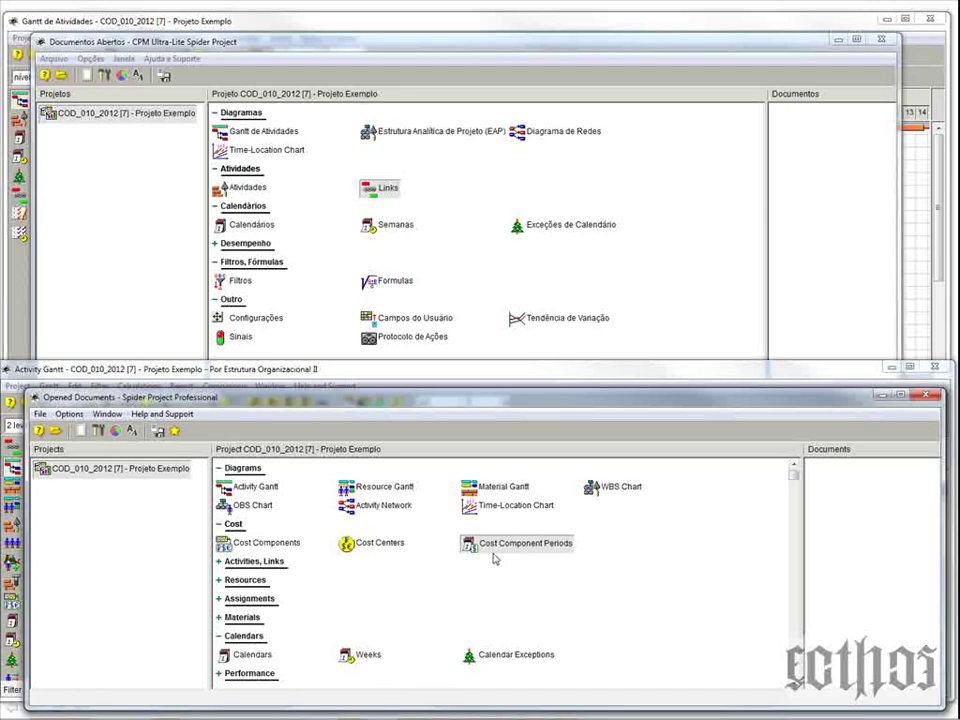
left_click(218, 525)
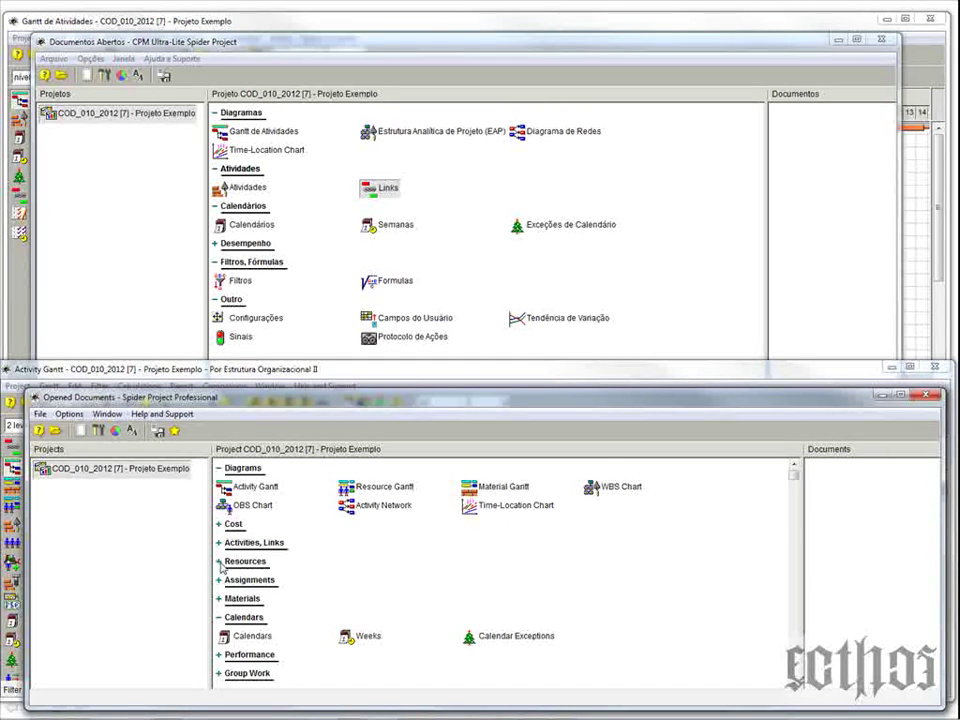
left_click(219, 562)
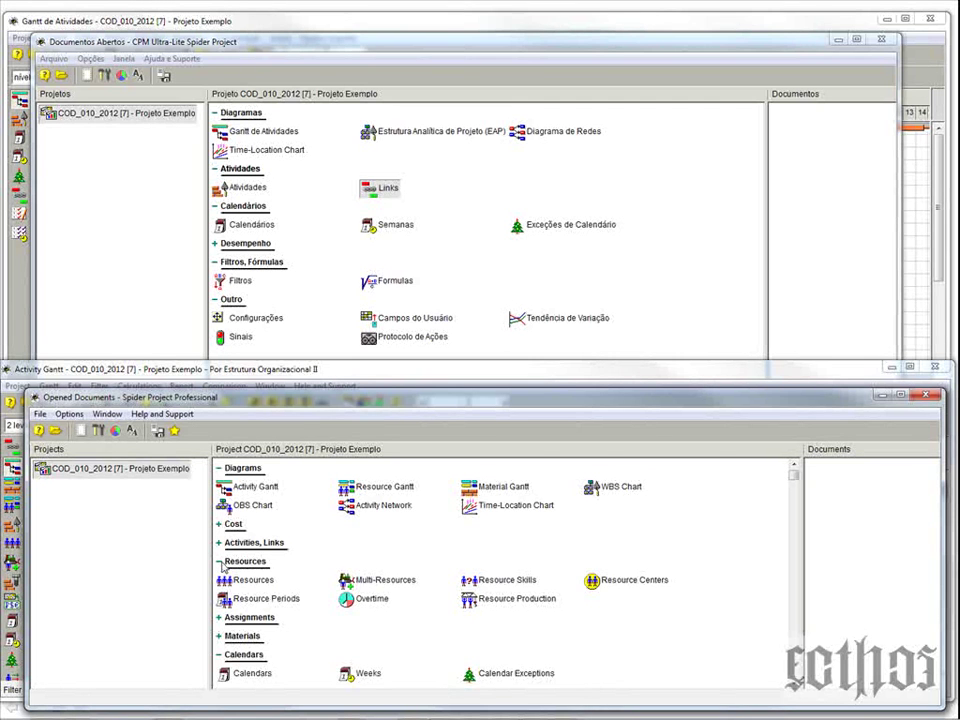
left_click(220, 563)
left_click(219, 581)
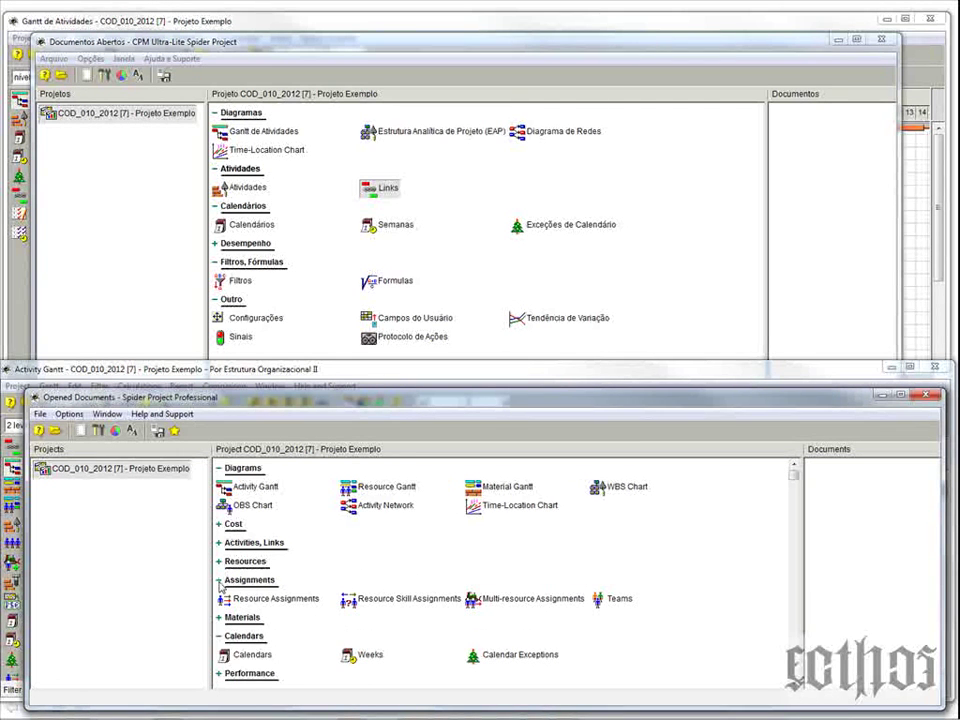
left_click(219, 581)
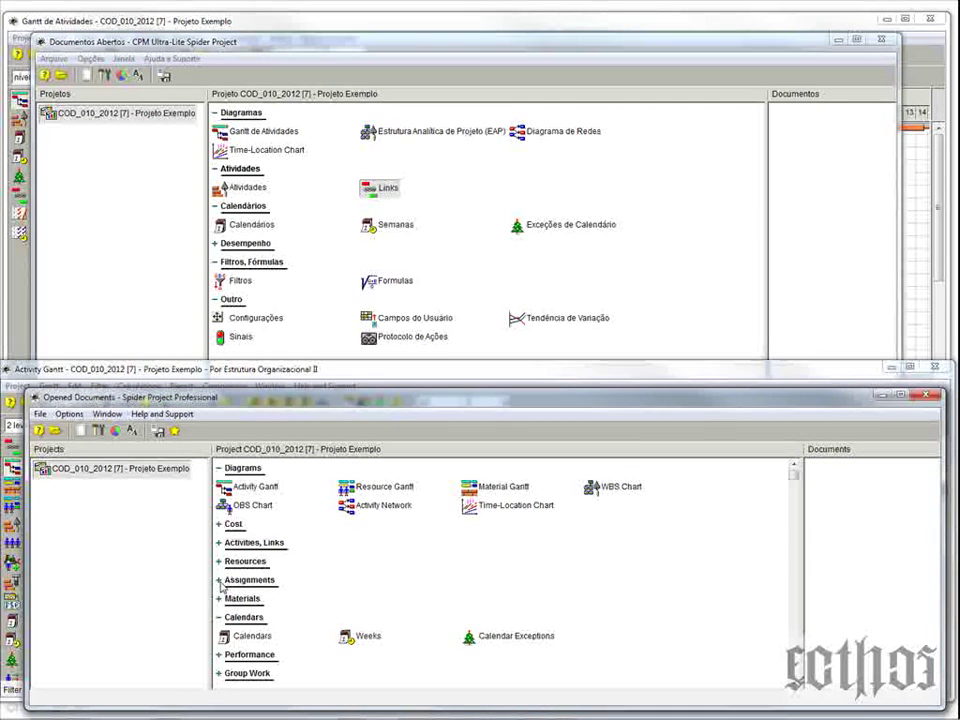
left_click(219, 599)
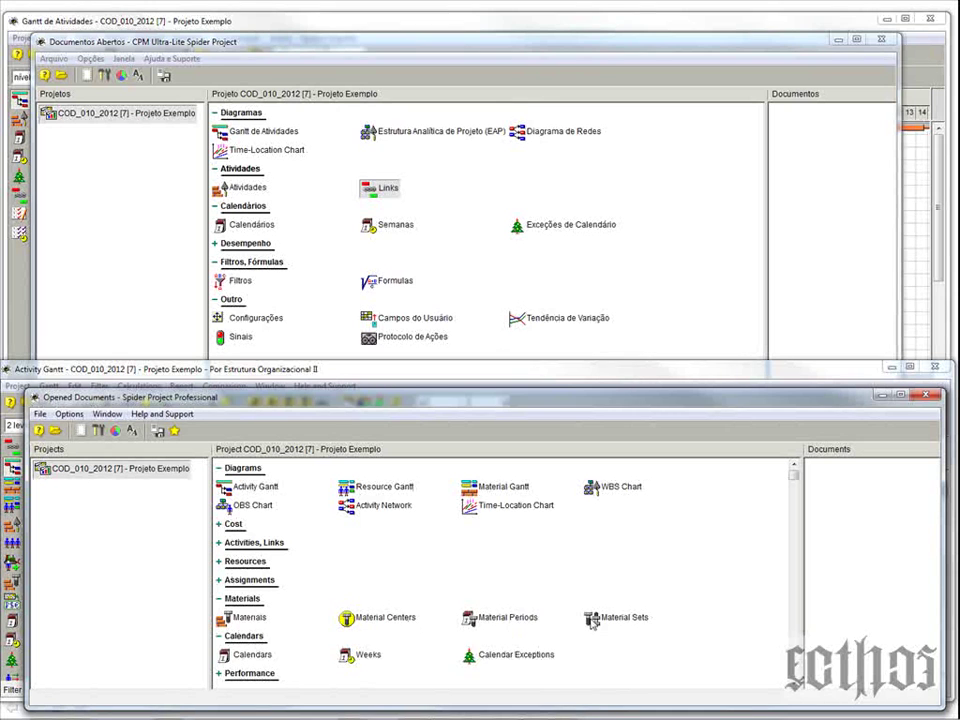
left_click(219, 599)
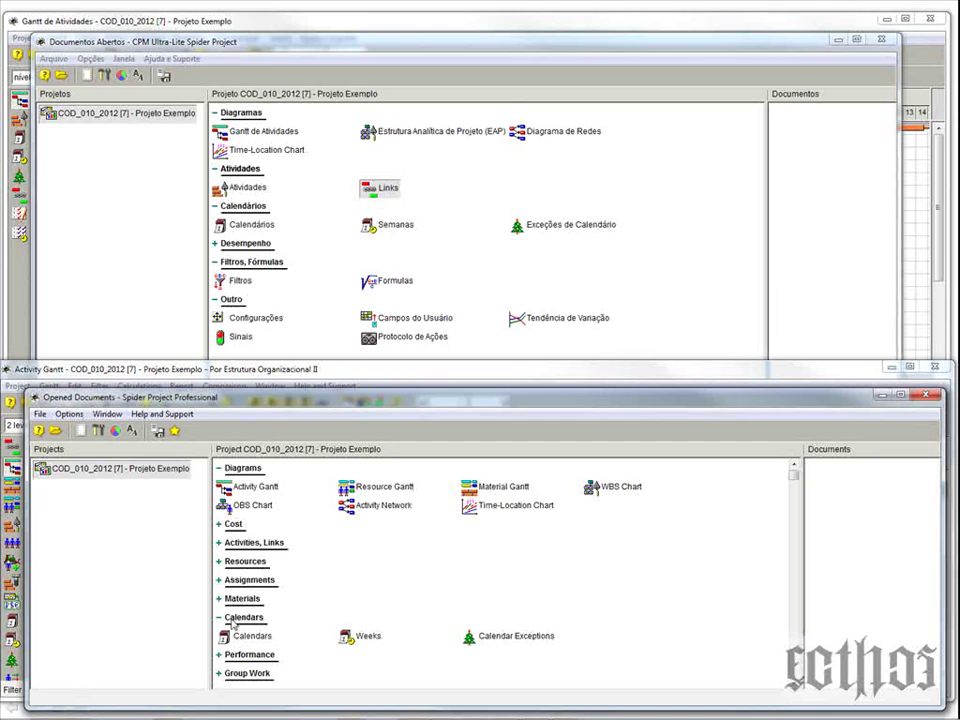
Compare the calendar documents of Ultra-Lite and Professional, and shift the Ultra-Lite documents window slightly upward
left_click(225, 224)
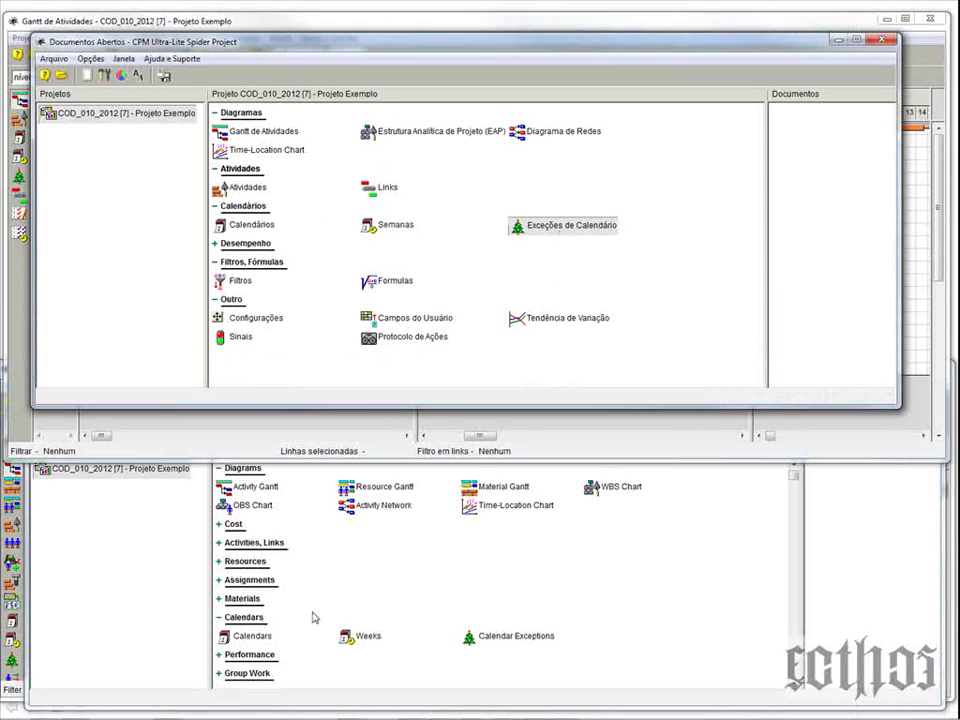
left_click(268, 640)
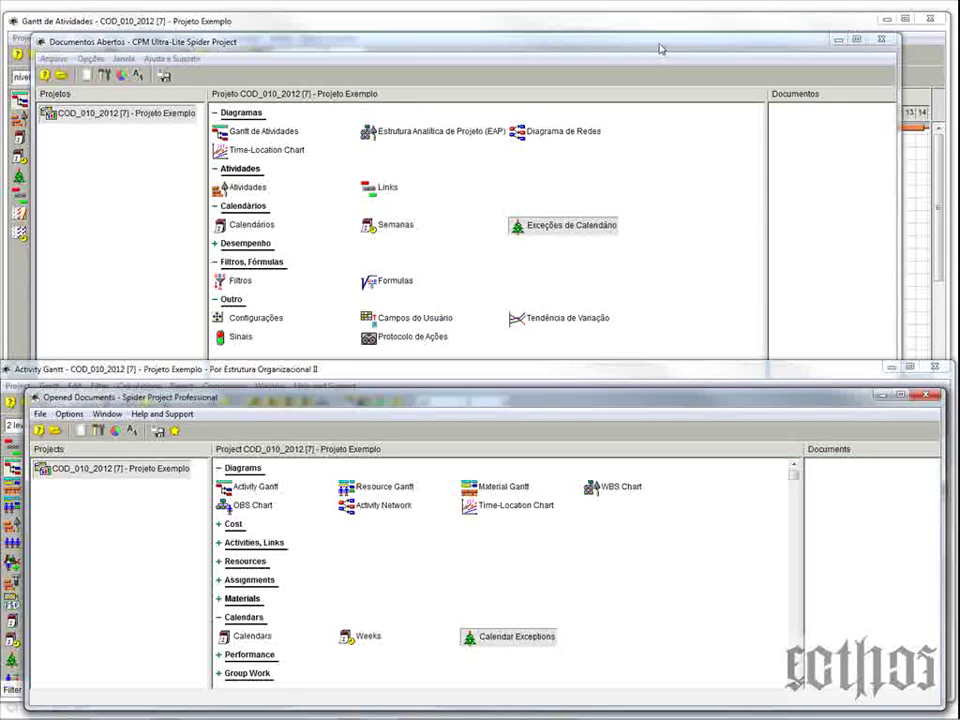
mouse_move(497, 38)
left_mouse_down()
mouse_move(660, 26)
mouse_move(501, 23)
left_mouse_up()
left_click(714, 497)
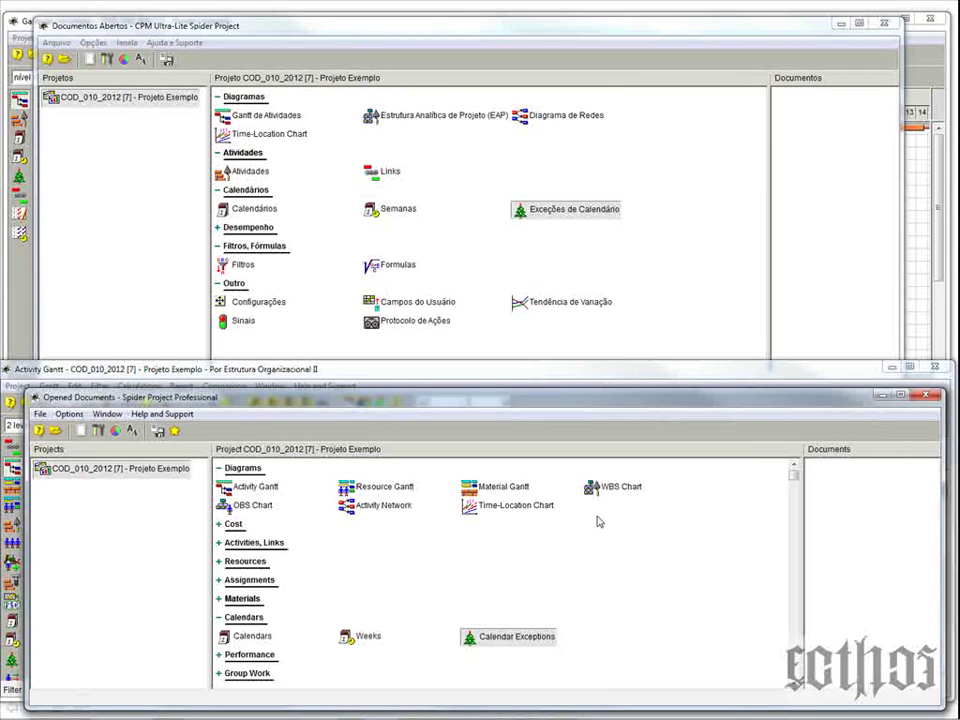
Collapse Calendars and expand Performance in Professional, and collapse the Atividades and Calendários groups in Ultra-Lite
left_click(220, 618)
left_click(219, 636)
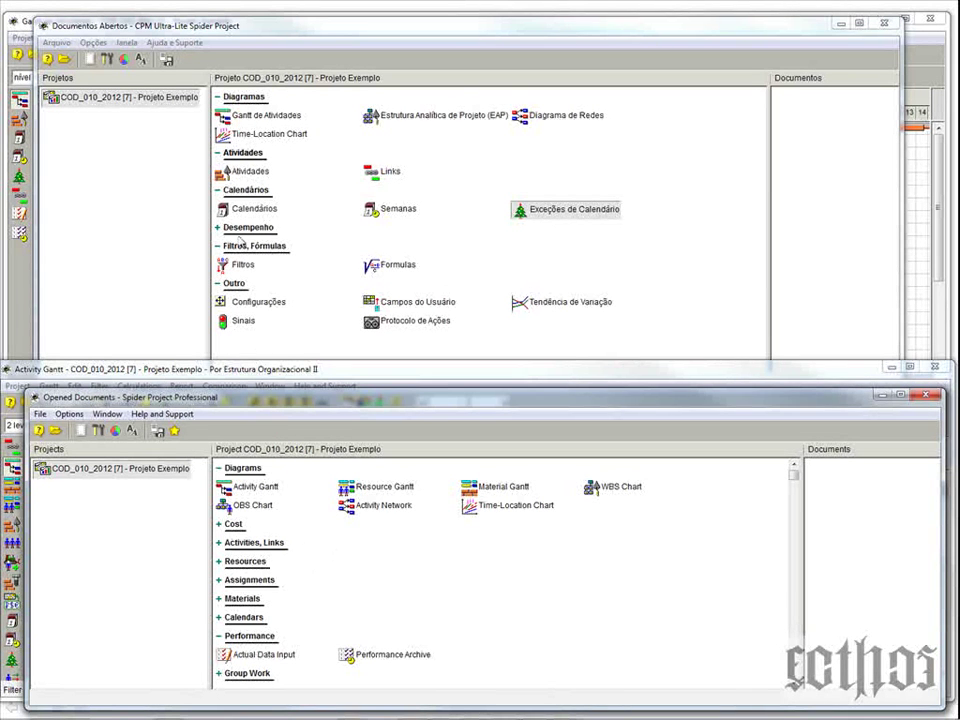
left_click(217, 153)
left_click(217, 171)
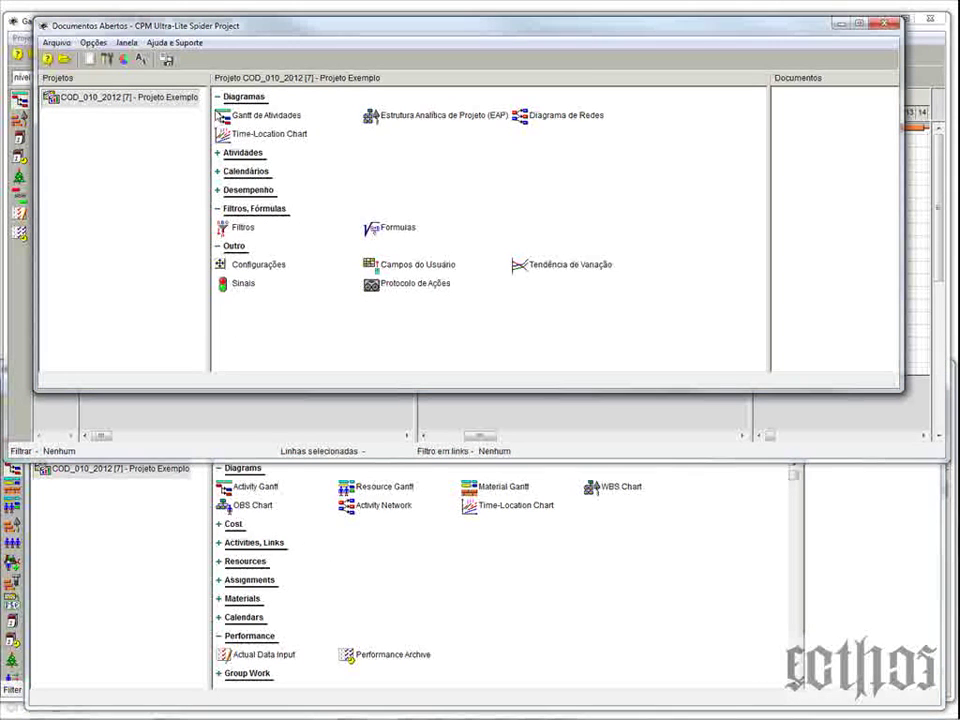
Collapse Ultra-Lite's Diagramas group, compare its Desempenho documents with Professional's Performance group, and collapse Performance
left_click(217, 96)
left_click(217, 152)
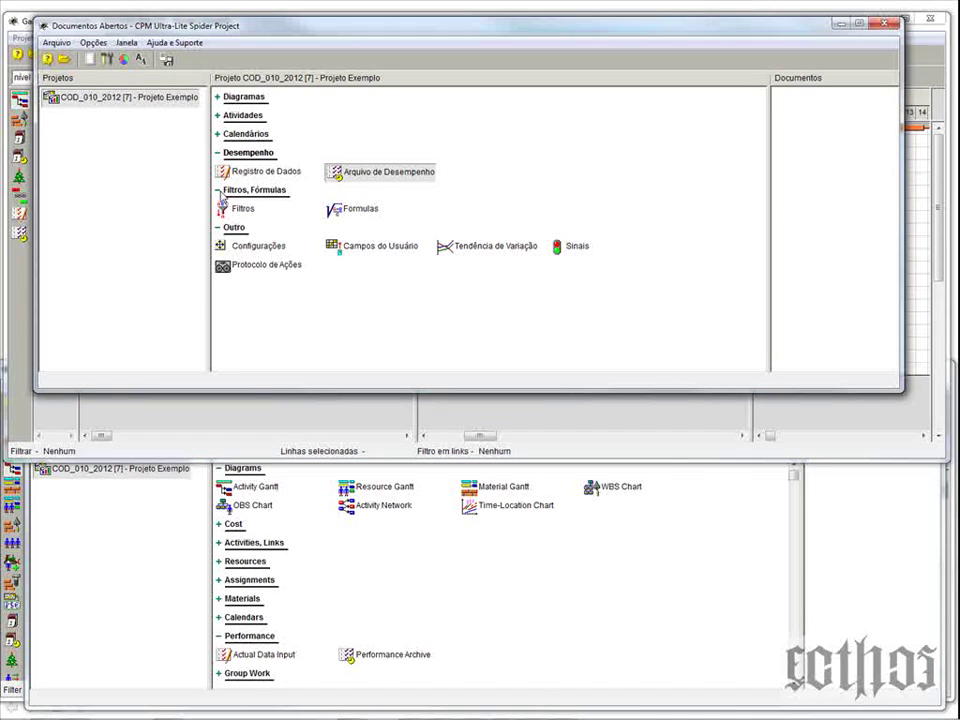
left_click(221, 638)
Compare the filter, formula and script documents of both editions, and collapse Professional's Filters, Formulas, Scripts group
left_click(226, 622)
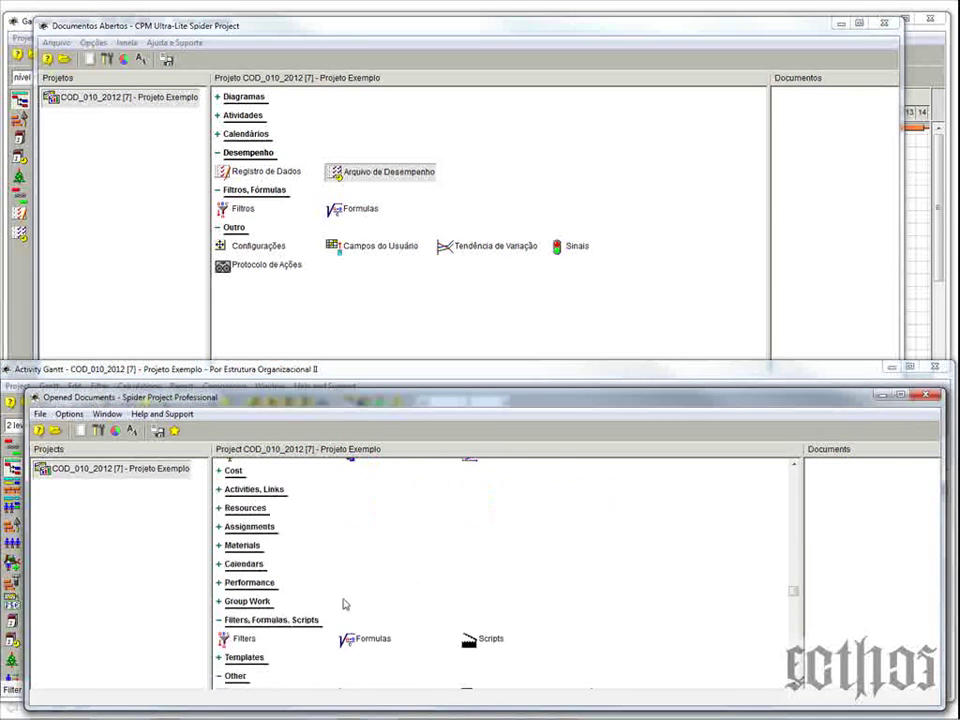
scroll(226, 622, "down", 2)
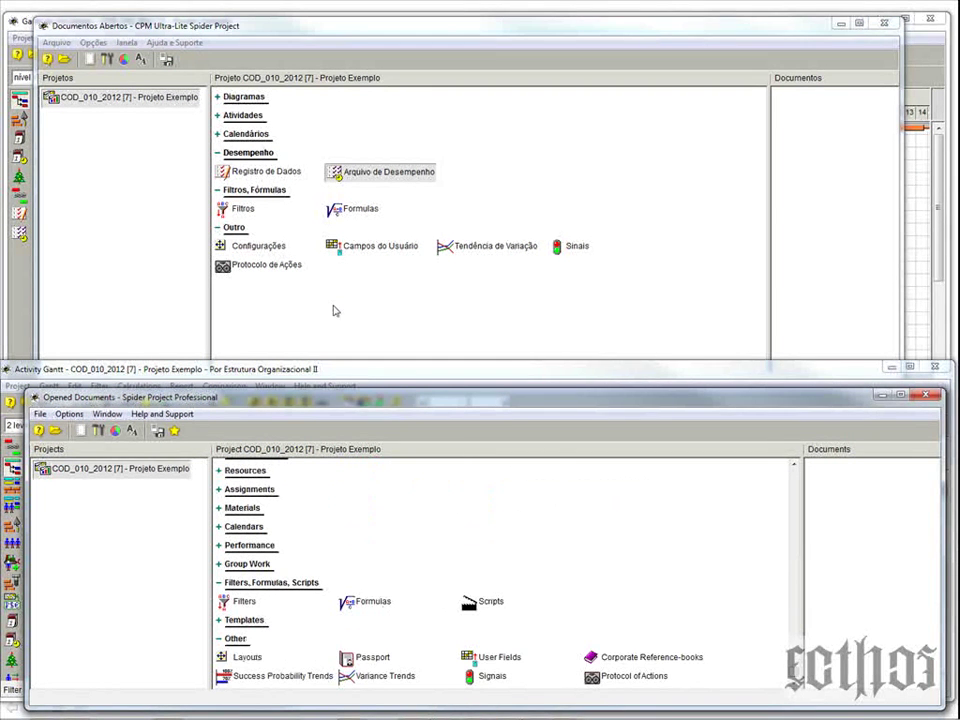
left_click(311, 212)
left_click(340, 209)
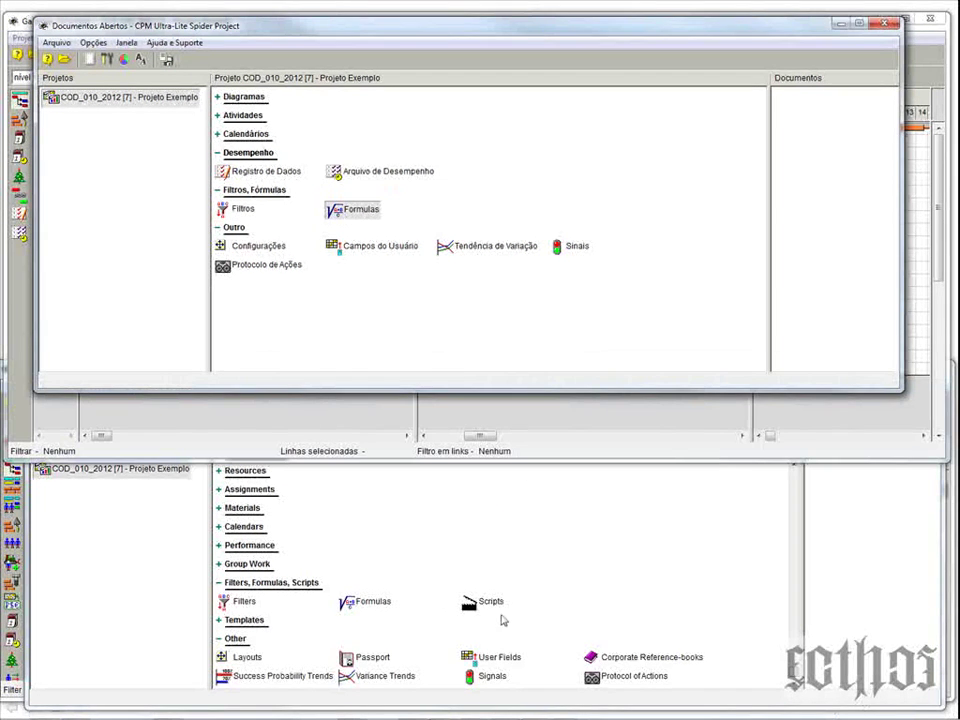
left_click(490, 610)
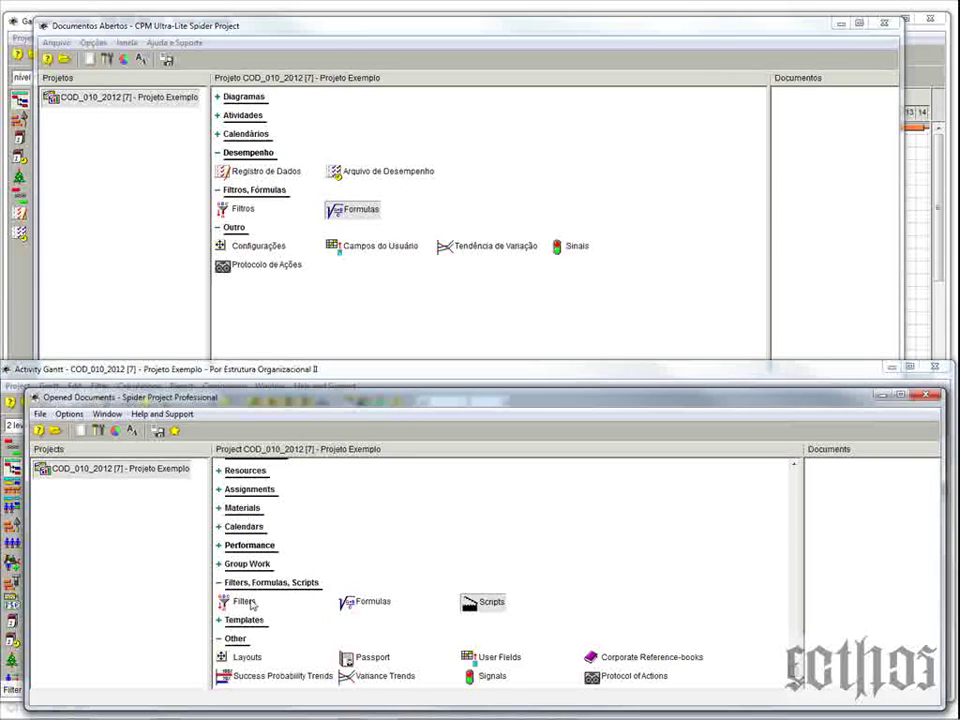
left_click(219, 583)
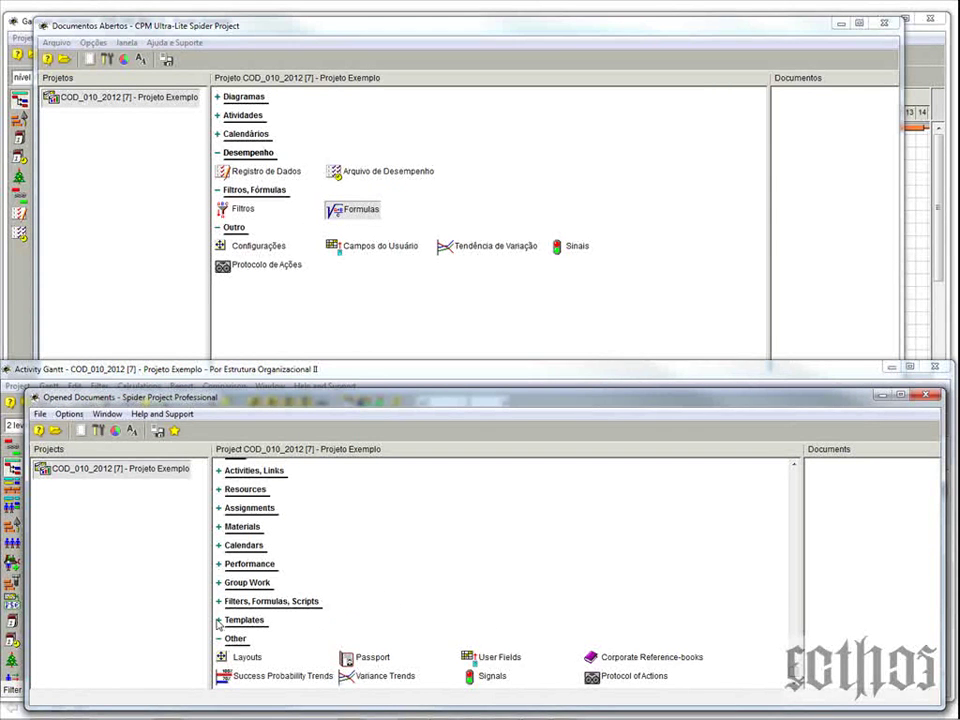
Examine the documents in Professional's Templates group, collapsing it again, and collapse Ultra-Lite's Filtros, Fórmulas group
left_click(219, 620)
left_click(217, 190)
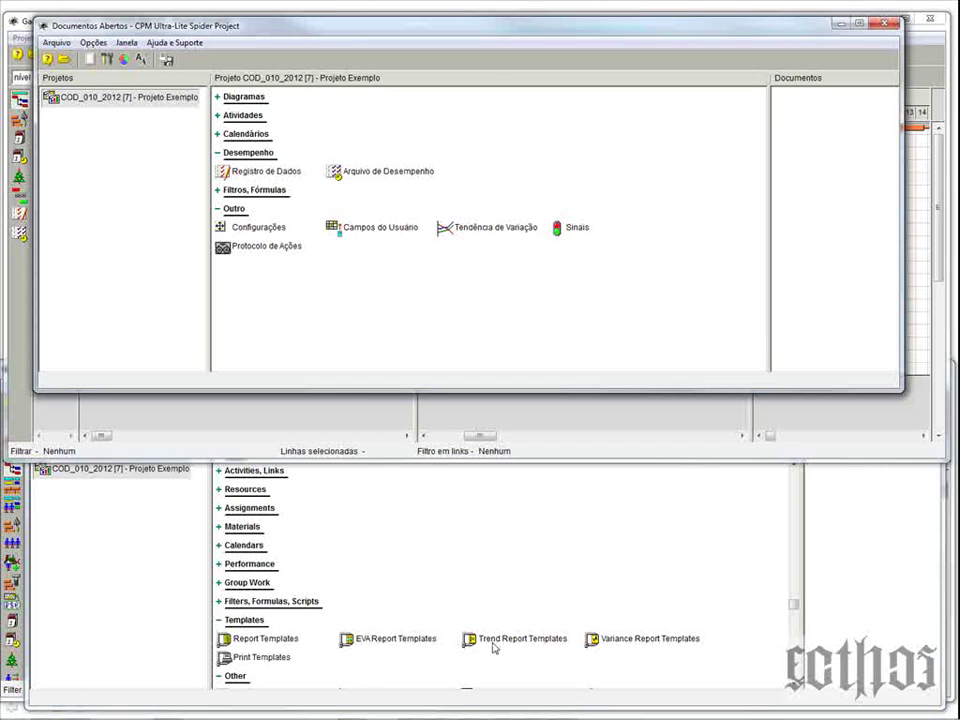
left_click(220, 621)
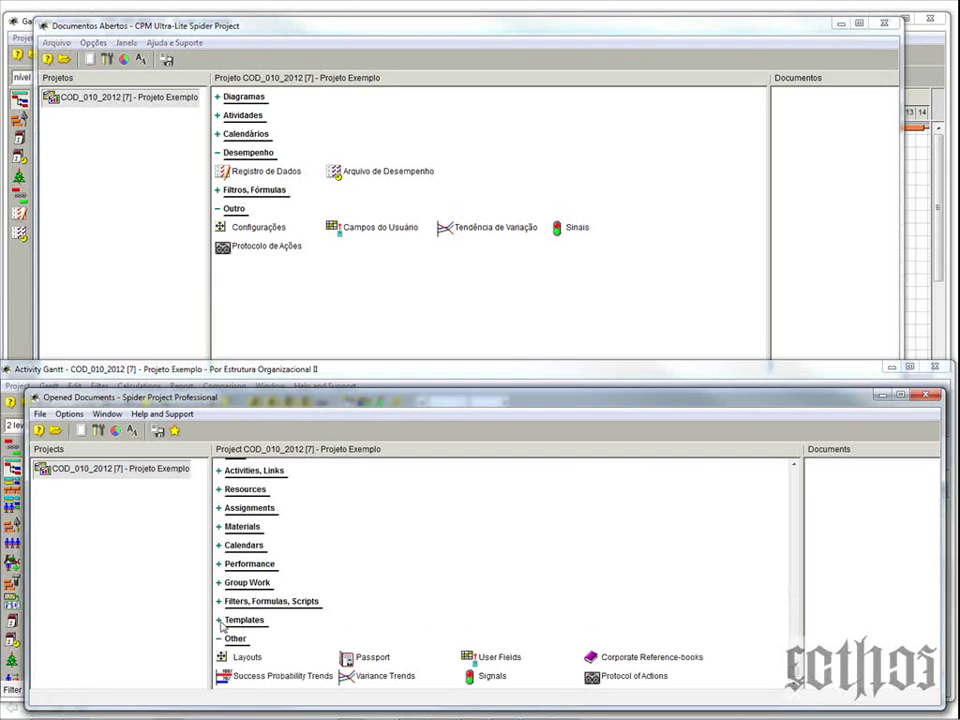
Compare each document in Ultra-Lite's Outro group, from Configurações to Protocolo de Ações, with Professional's Other group
left_click(247, 234)
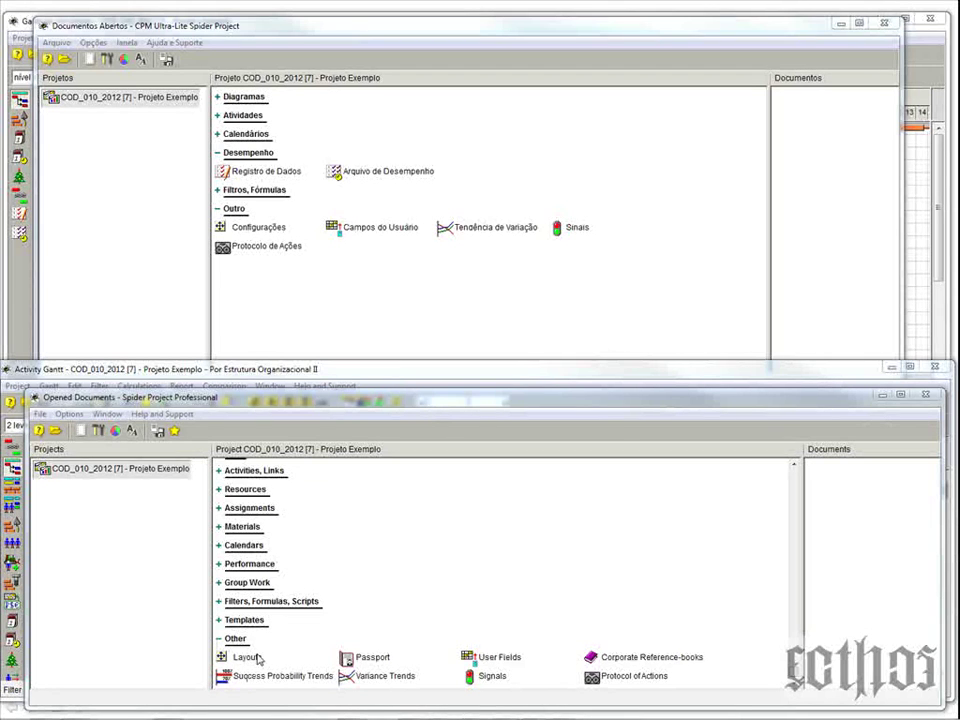
left_click(253, 229)
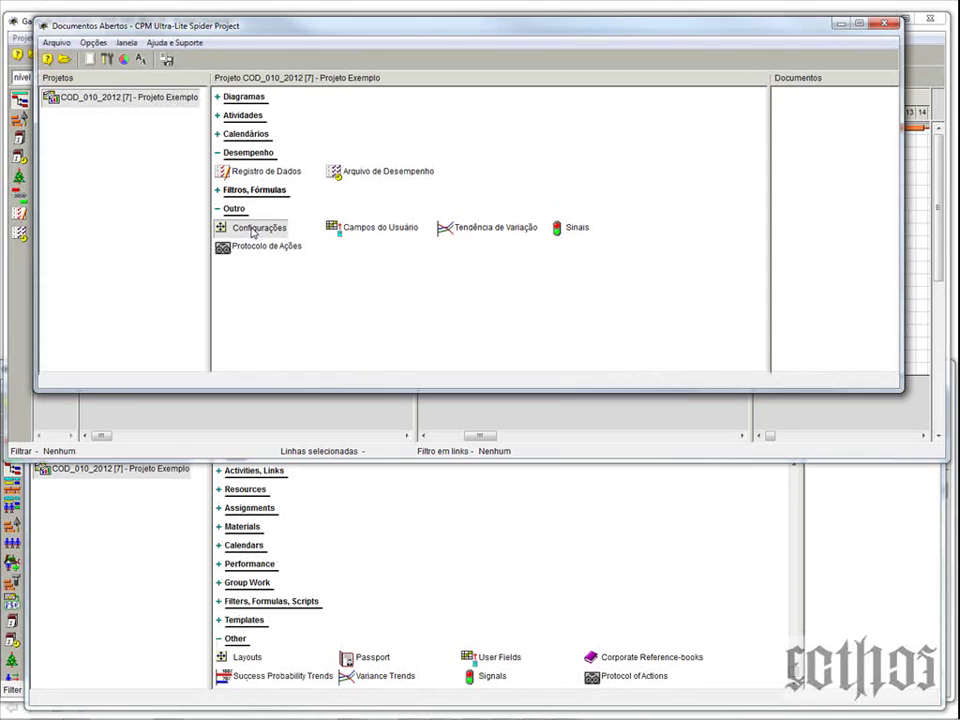
left_click(364, 231)
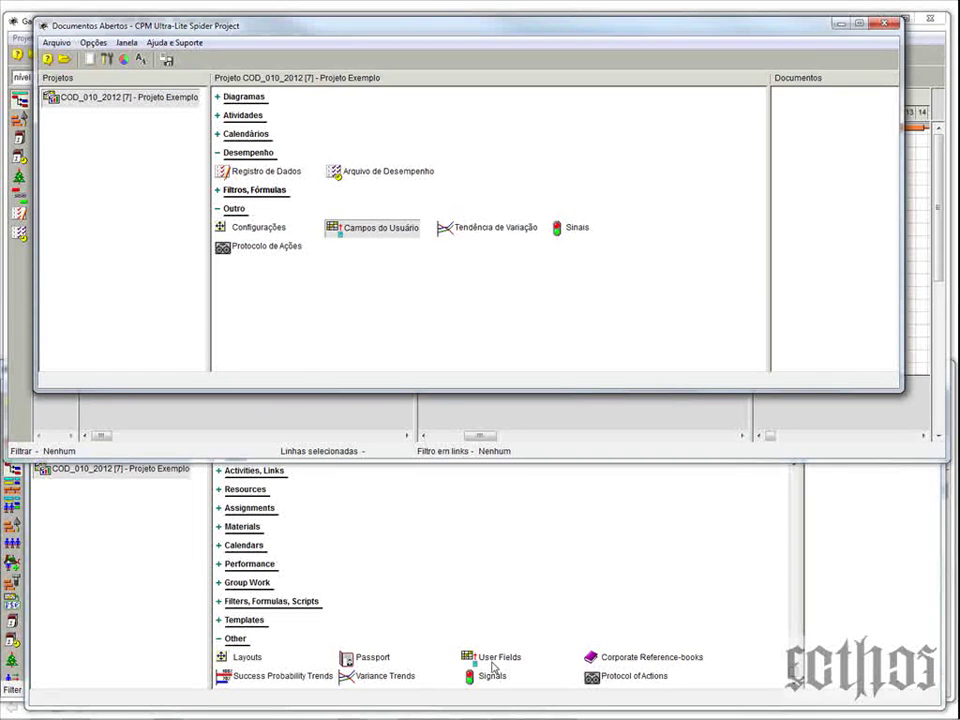
left_click(484, 230)
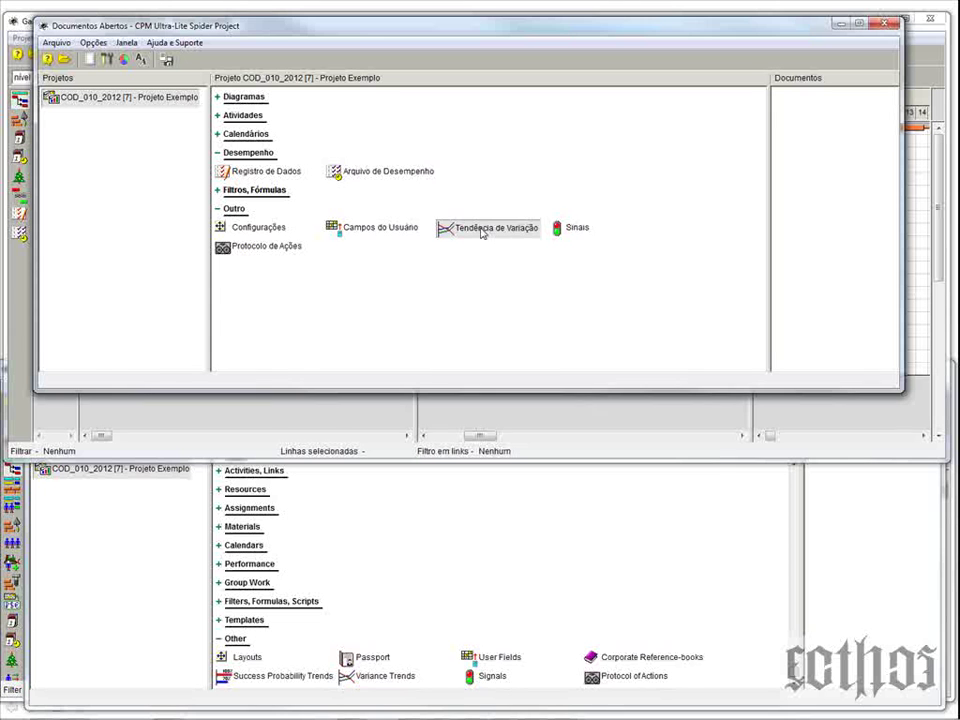
left_click(560, 229)
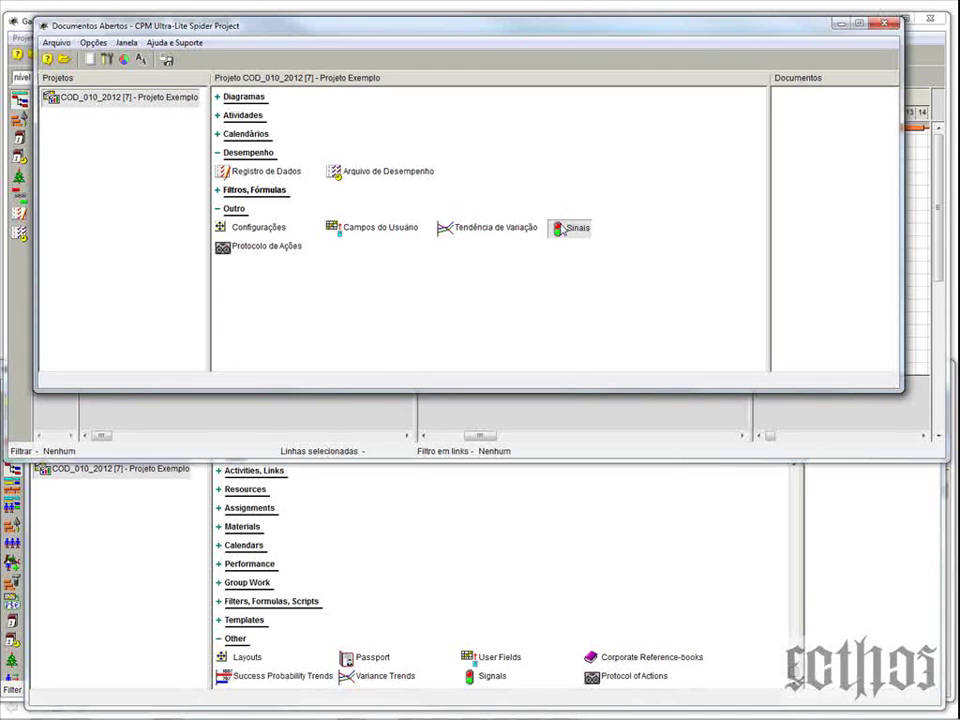
left_click(258, 254)
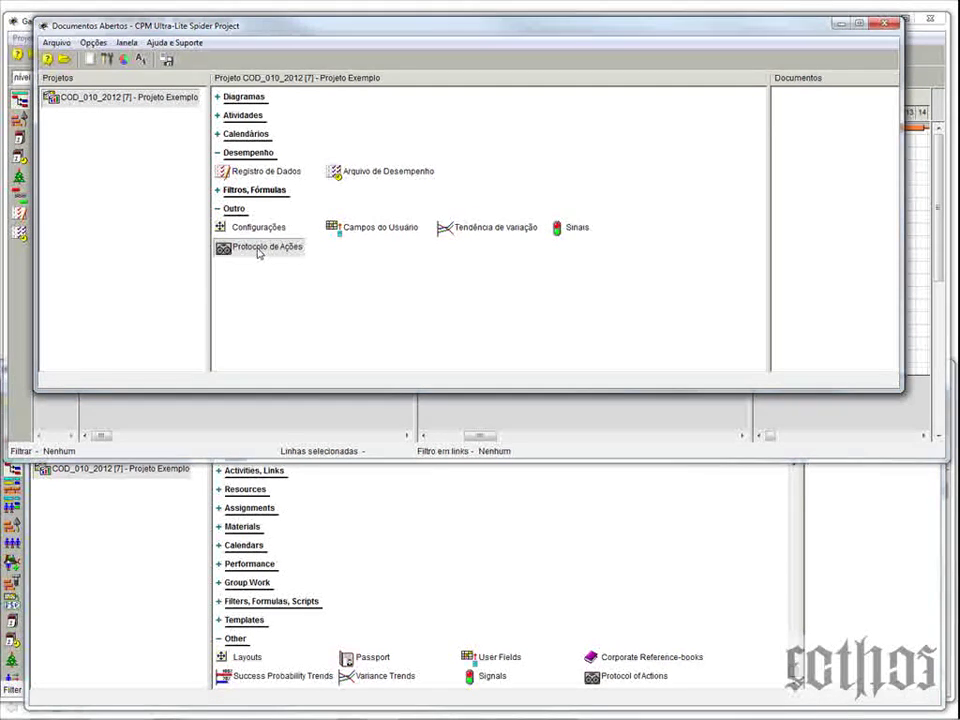
left_click(336, 594)
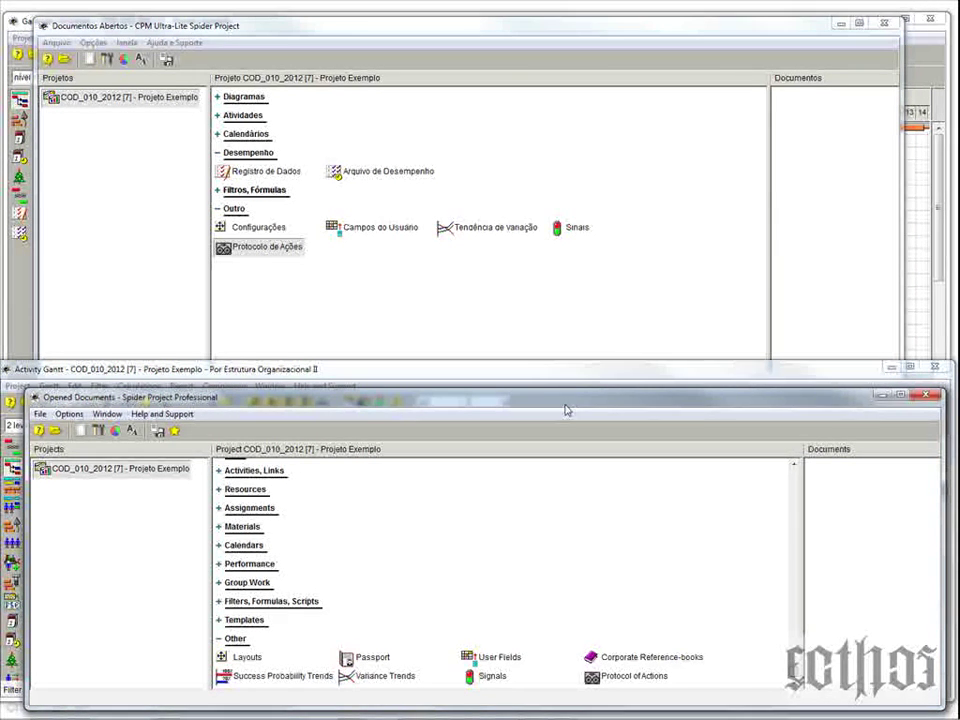
Examine Professional's file commands, including portfolio creation and Download from FTP-Server, without running any
left_click(40, 413)
mouse_move(99, 142)
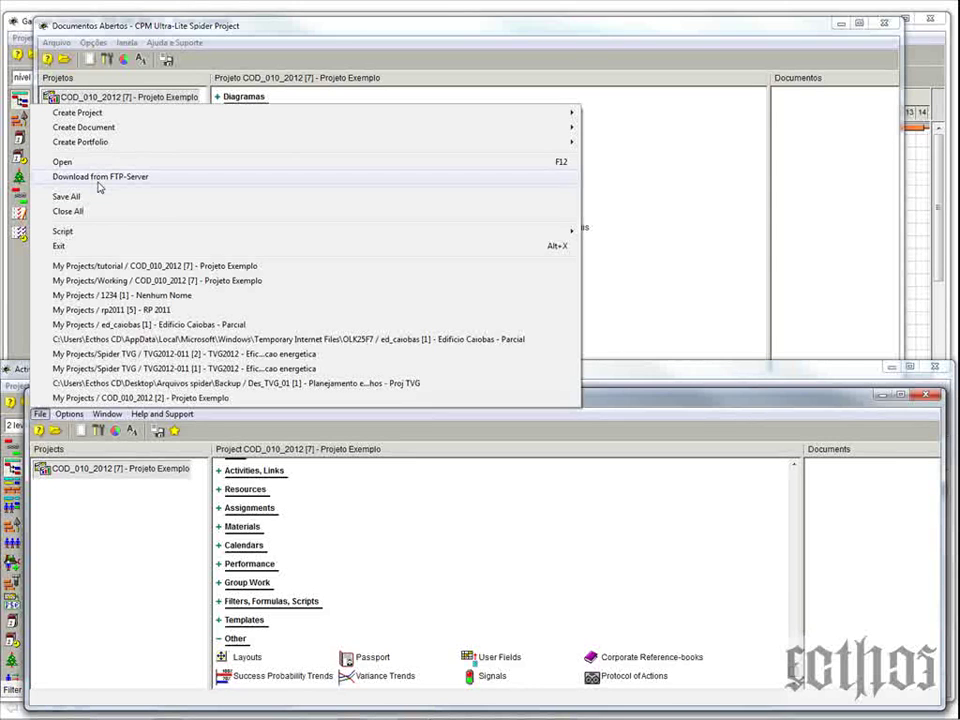
left_click(557, 544)
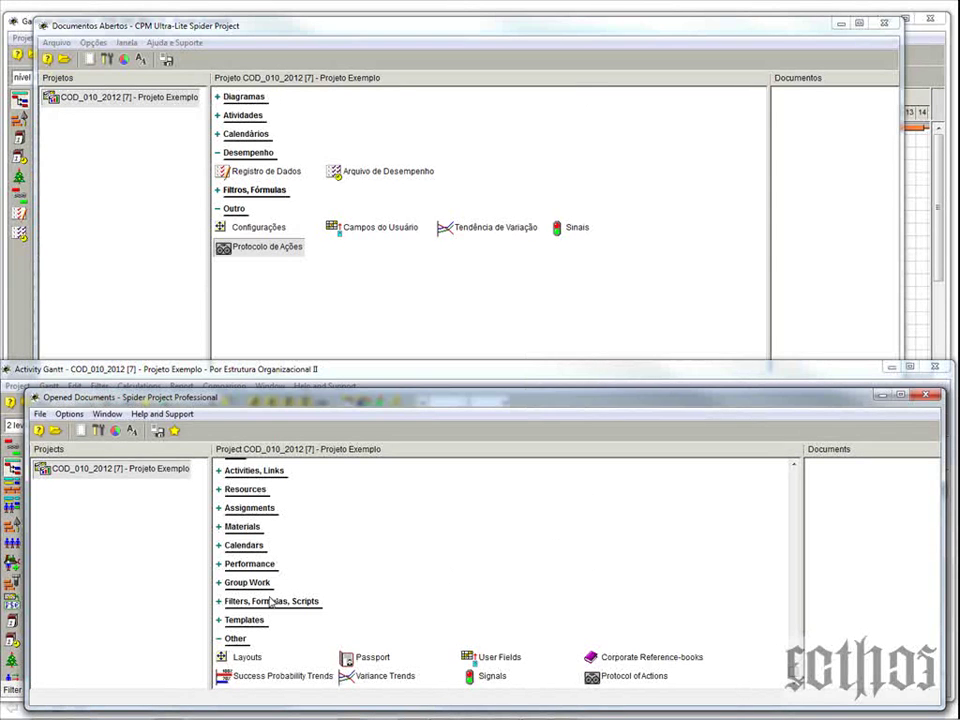
Examine Users and Access Rights in Professional's Group Work group, and collapse Ultra-Lite's Desempenho and Outro groups
left_click(247, 582)
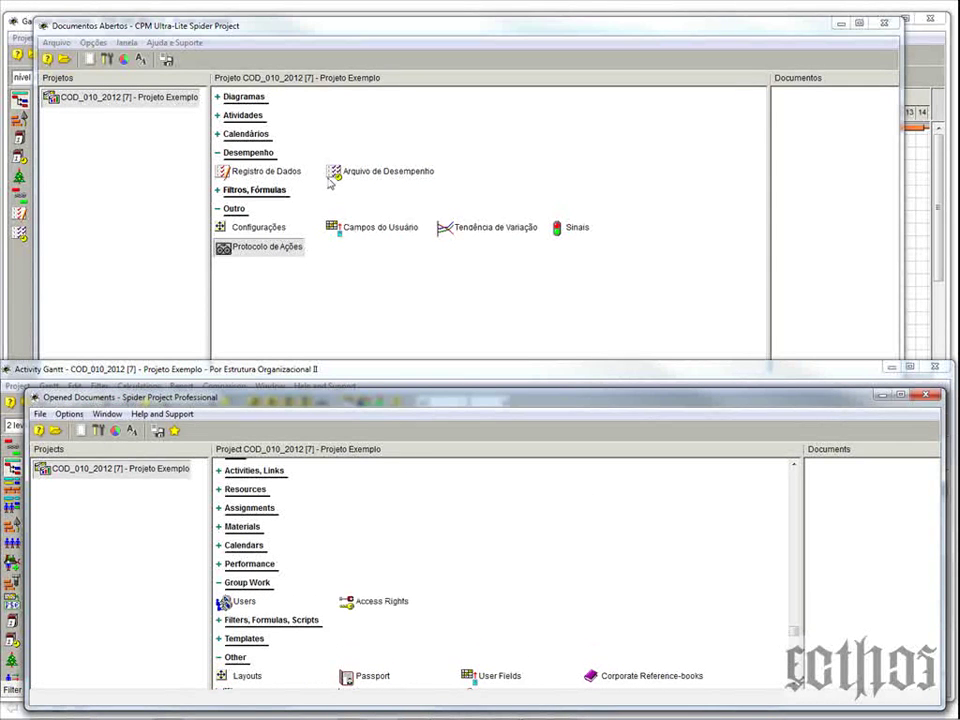
left_click(217, 152)
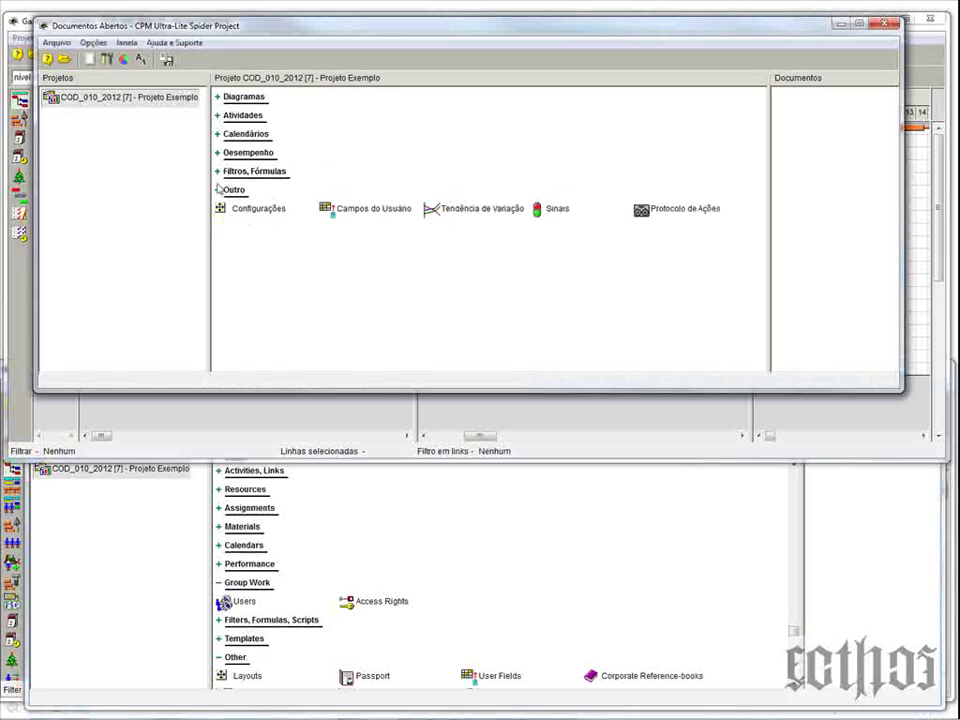
left_click(217, 189)
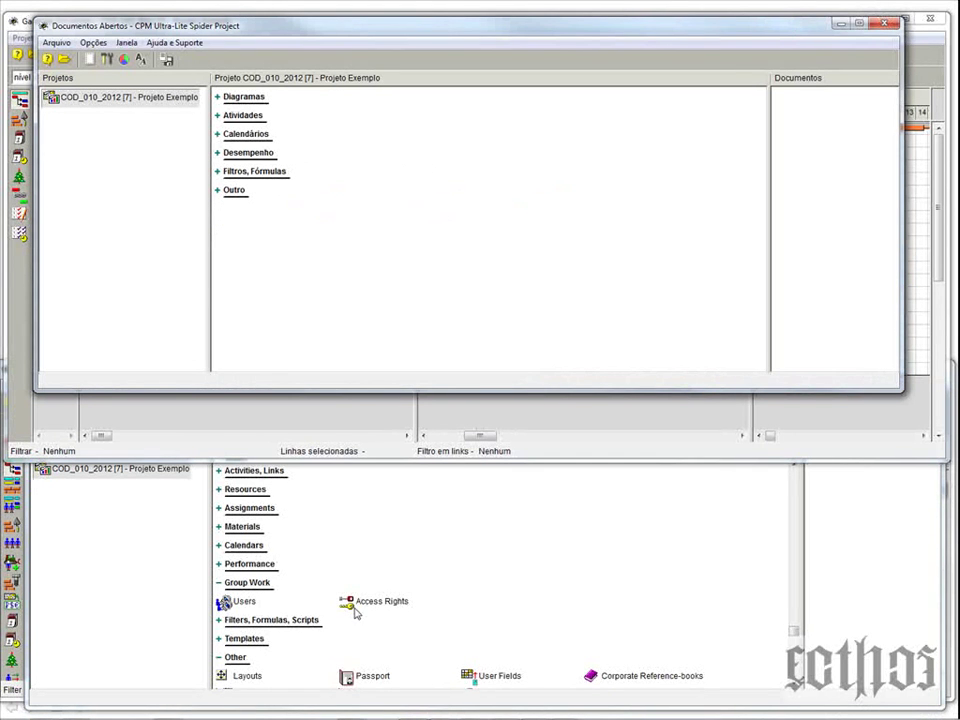
left_click(474, 602)
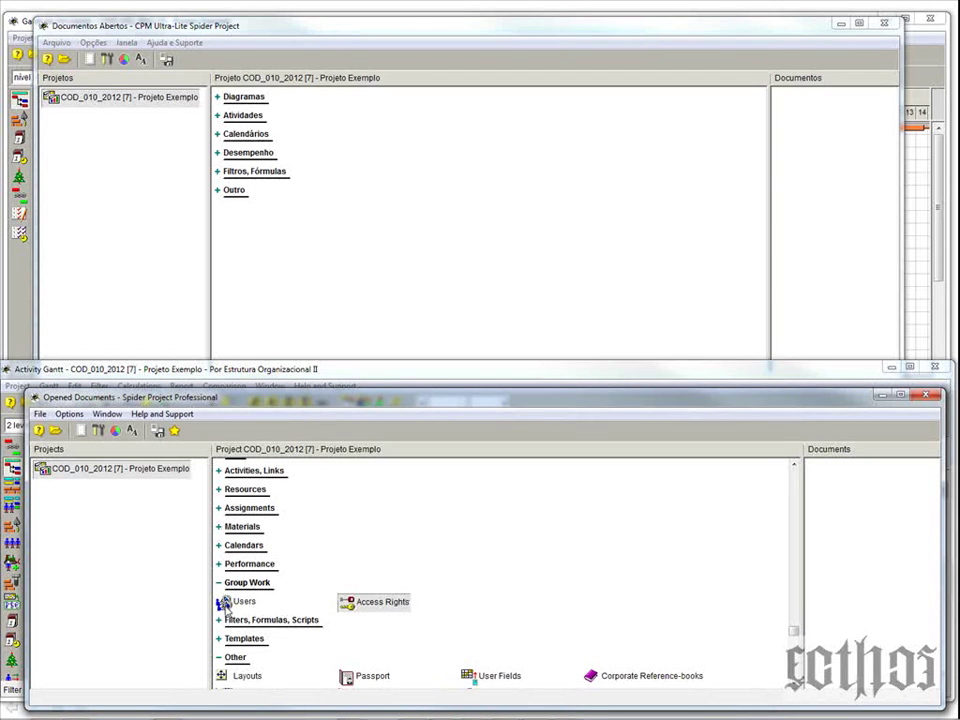
Exit Spider Project Professional, and shrink and reposition Ultra-Lite's documents window to uncover the activity Gantt table
left_click(925, 395)
left_click(458, 412)
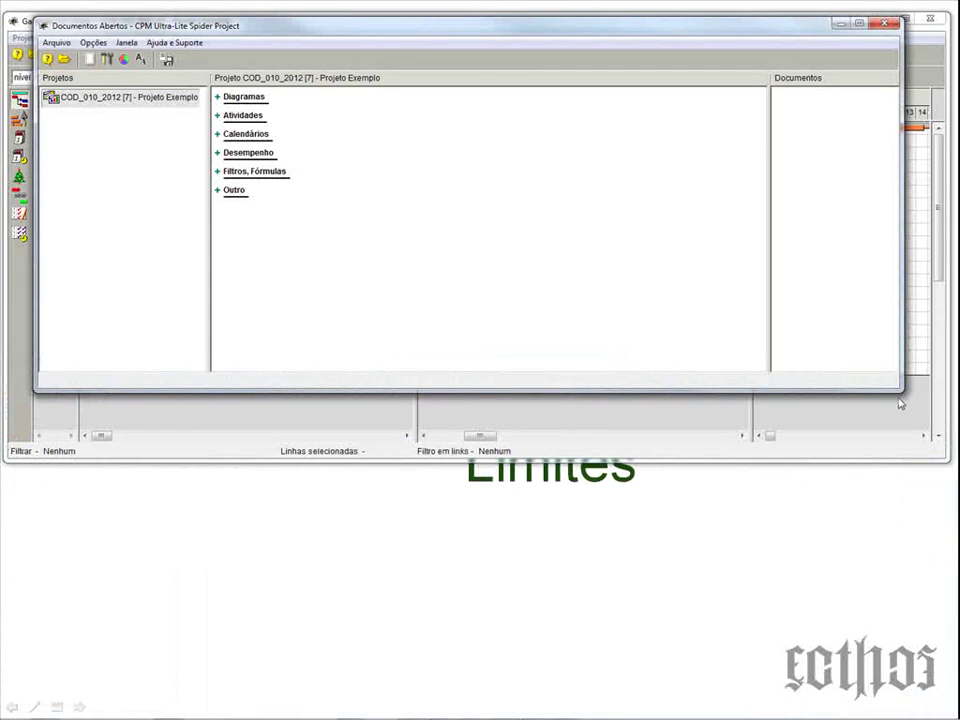
left_click_drag(899, 388, 720, 370)
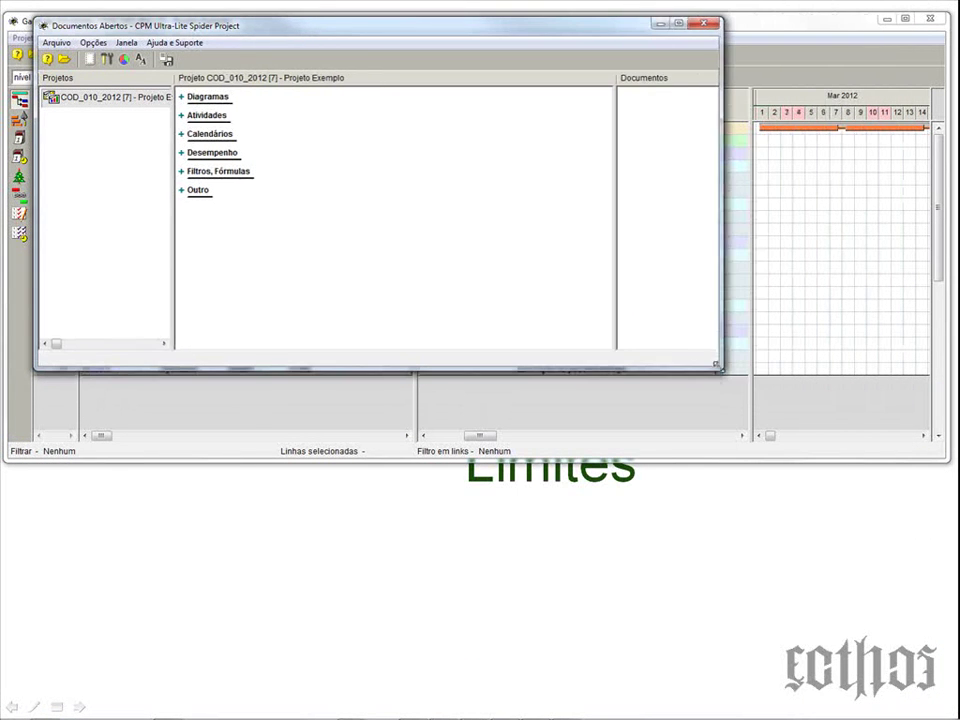
left_click_drag(624, 31, 835, 407)
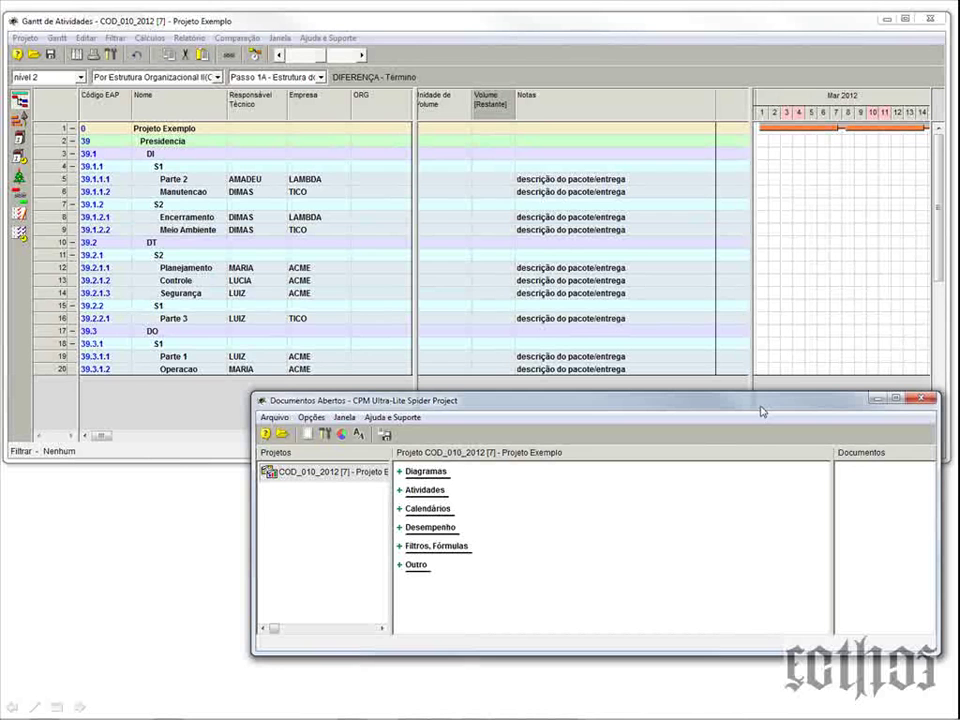
left_click_drag(762, 402, 737, 383)
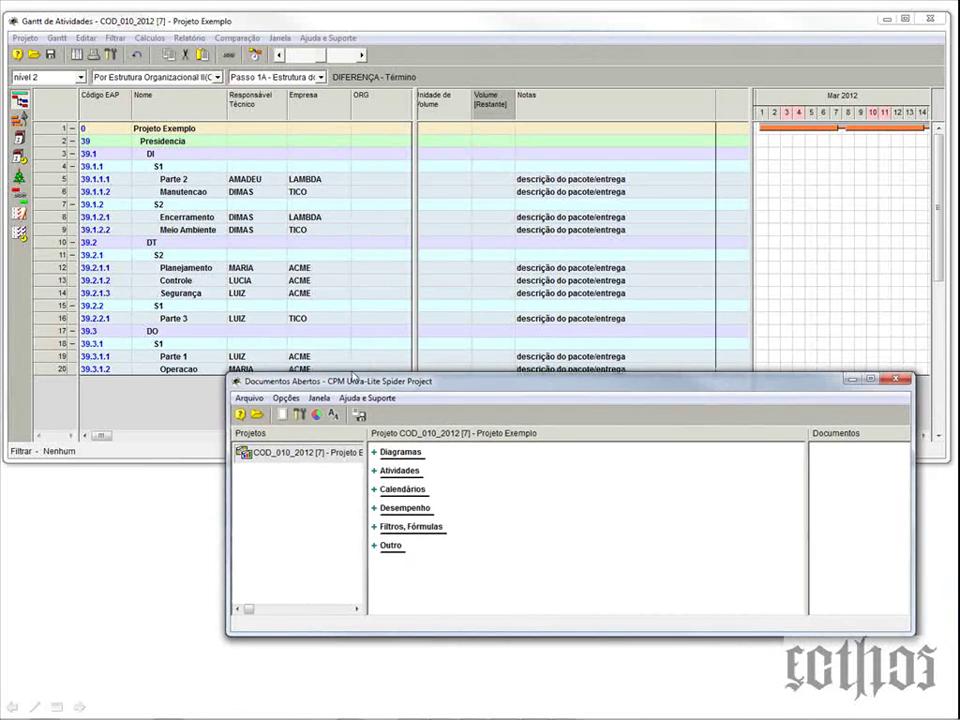
Check the folder path of the empresa FSP1012-001 storage without opening a project, and shift the documents window slightly upward
left_click(257, 413)
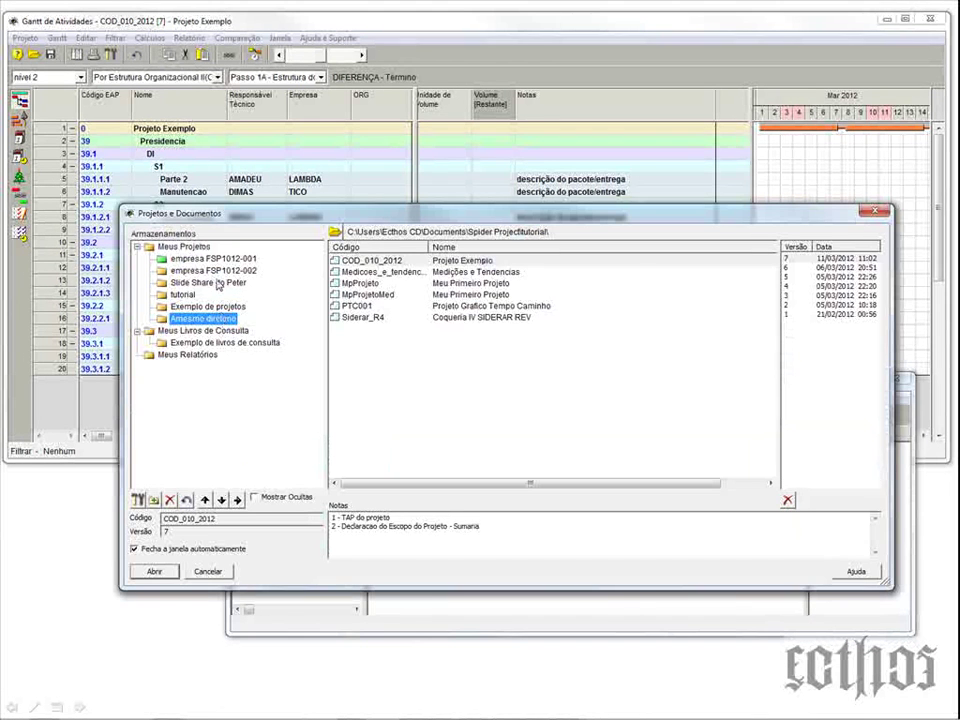
left_click(213, 259)
left_click_drag(431, 232, 438, 232)
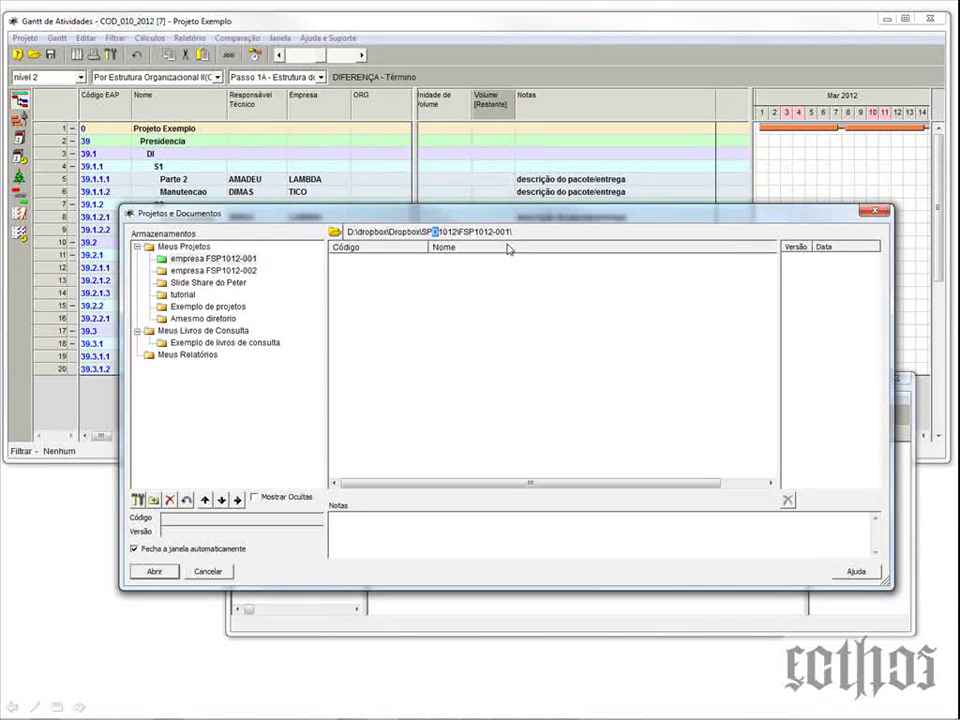
left_click(873, 212)
left_click_drag(822, 386, 802, 347)
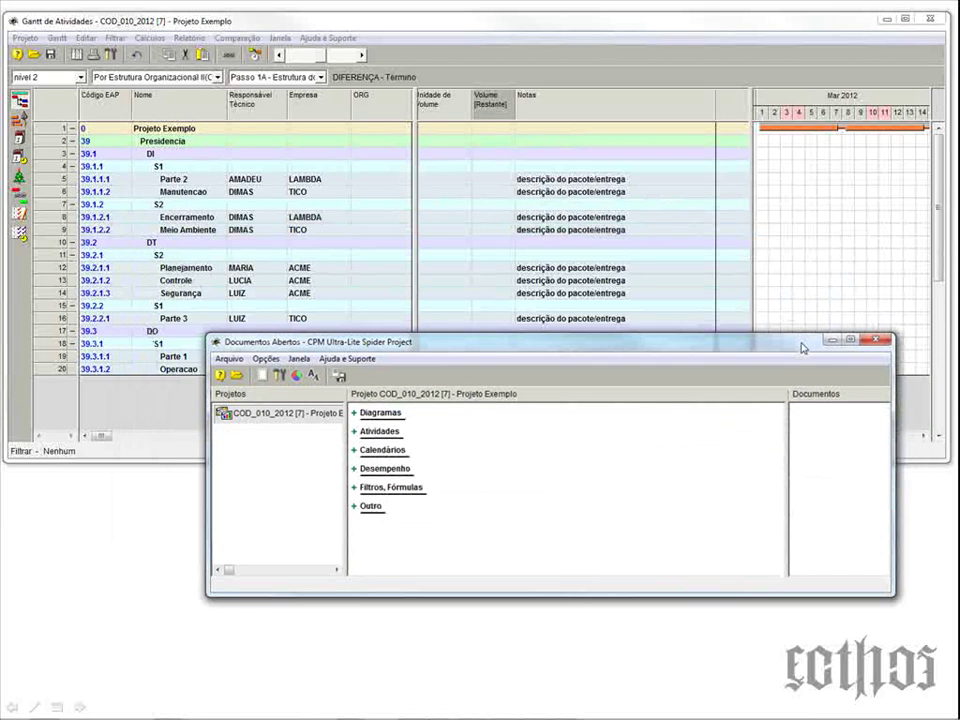